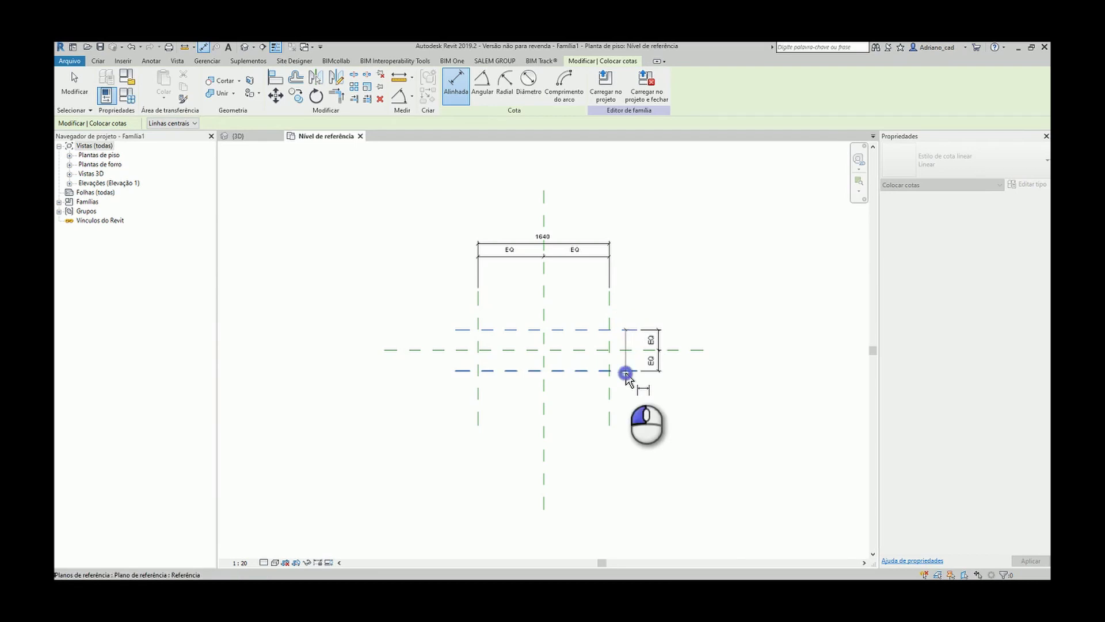
Step: Add the overall dimension between the two outer horizontal reference planes, and label the overall dimension between the outer vertical planes with a new Comprimento parameter
left_click(678, 383)
key("Escape")
left_click(600, 247)
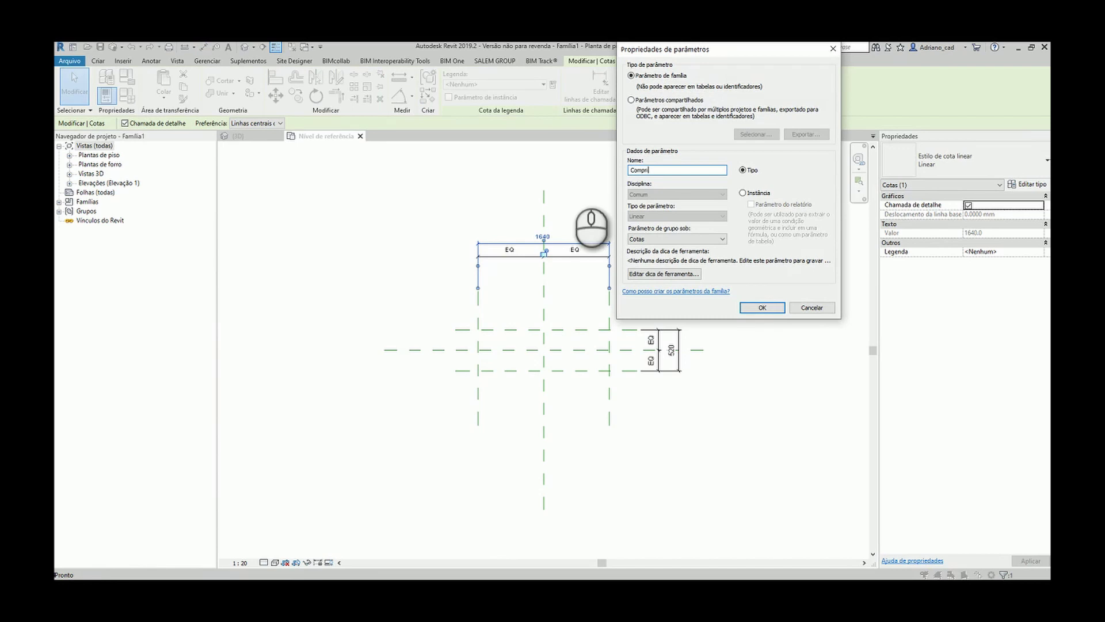
key("Return")
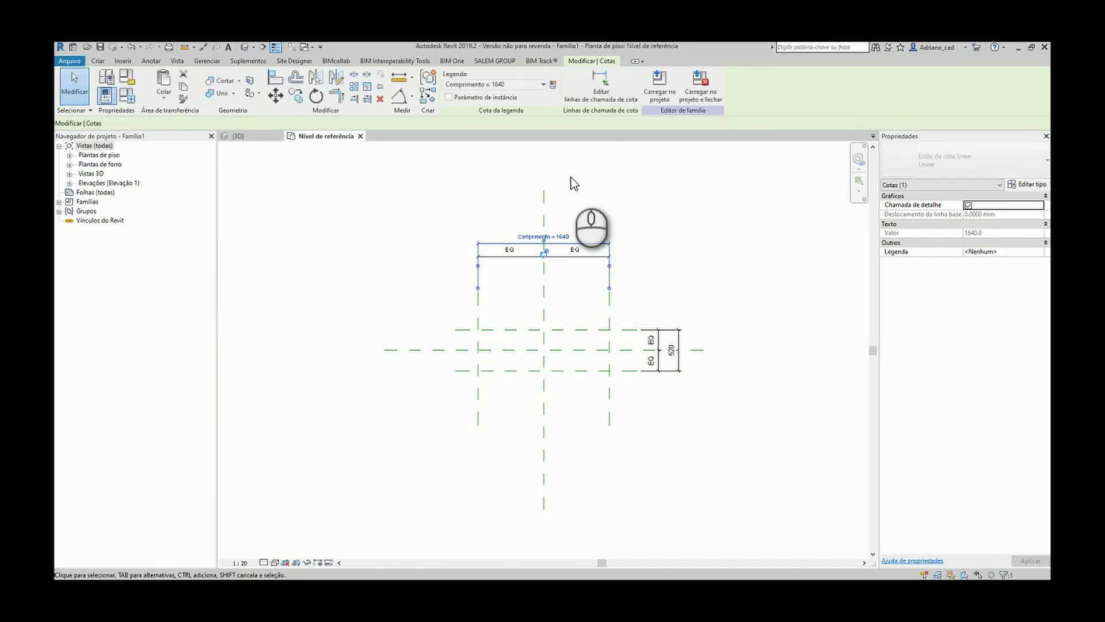
Step: Label the overall dimension between the outer horizontal reference planes with a new type parameter named Largura
left_click(683, 332)
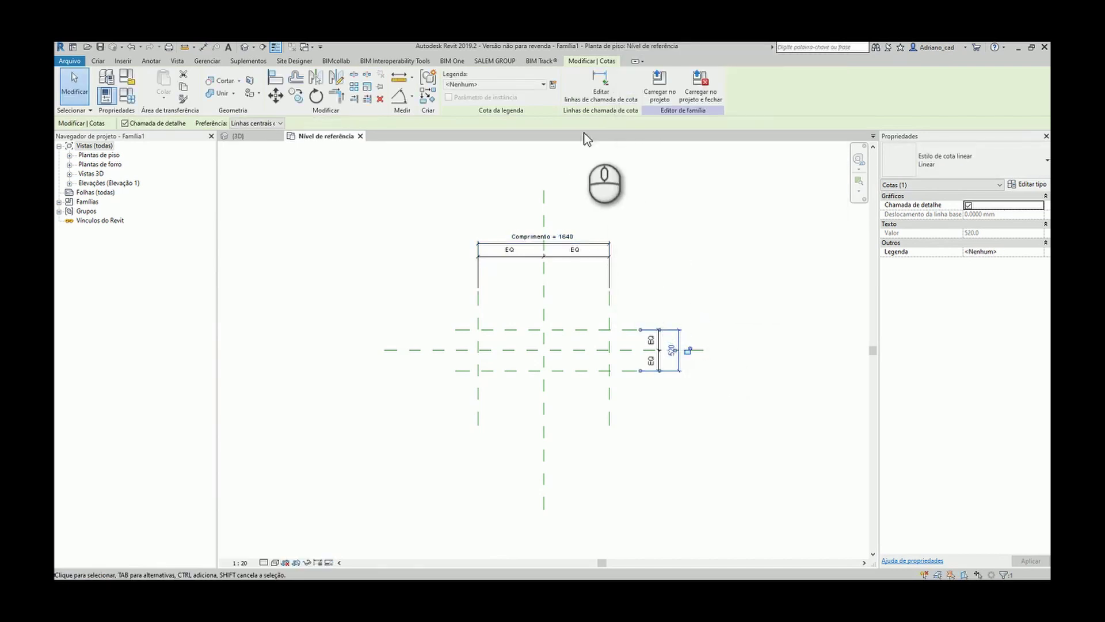
left_click(553, 85)
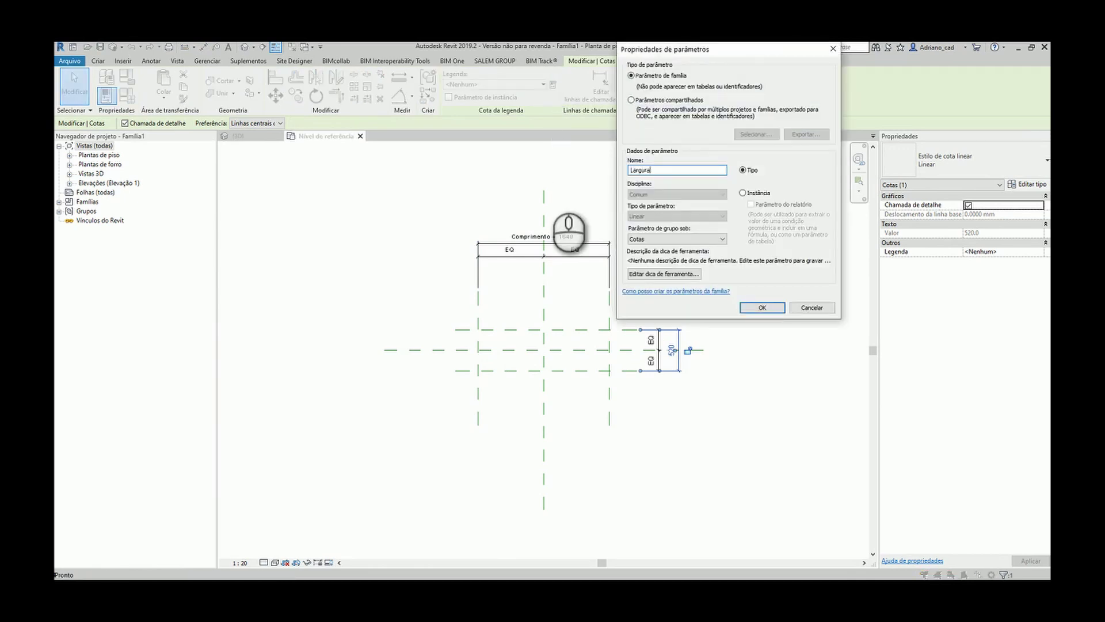
key("Return")
Step: Set the Comprimento dimension to 1500 and the Largura dimension to 500
left_click(587, 237)
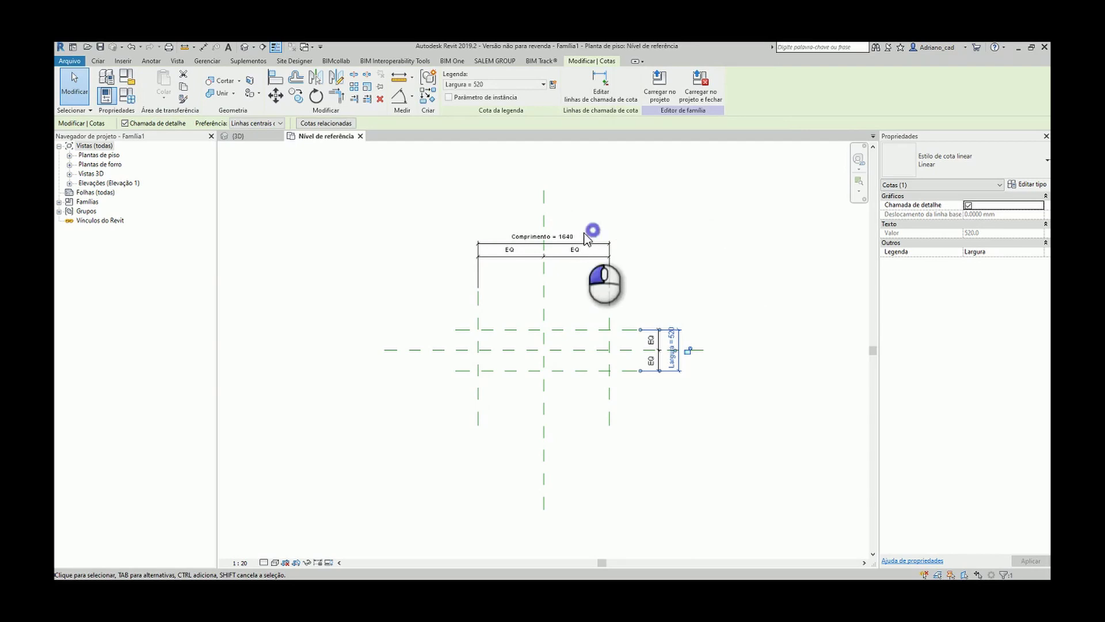
left_click(567, 236)
left_click(567, 237)
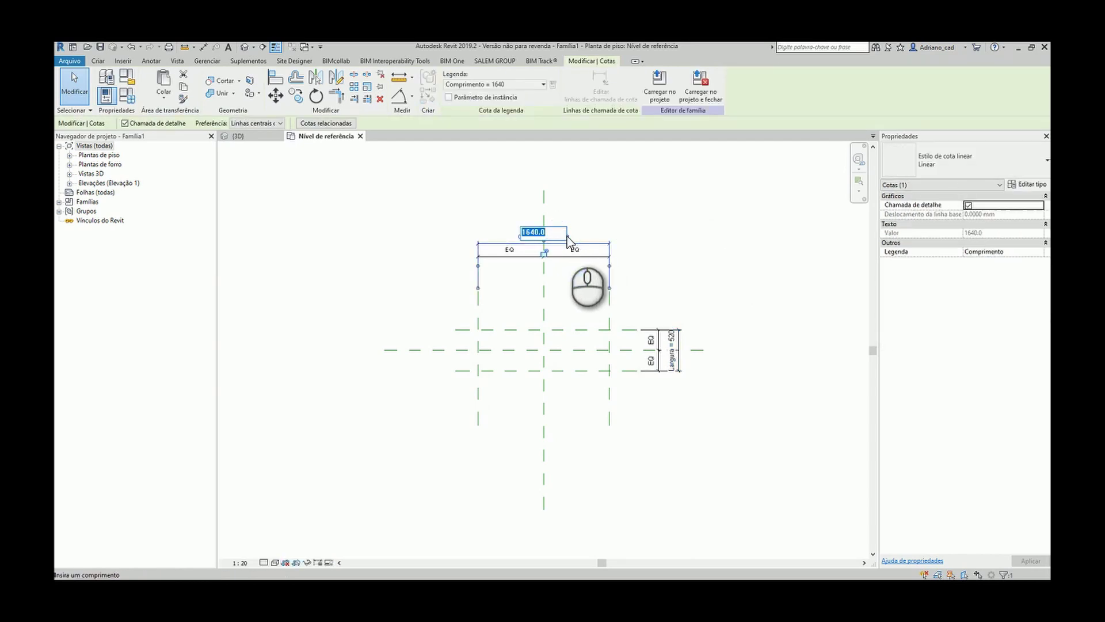
type("1500")
key("Return")
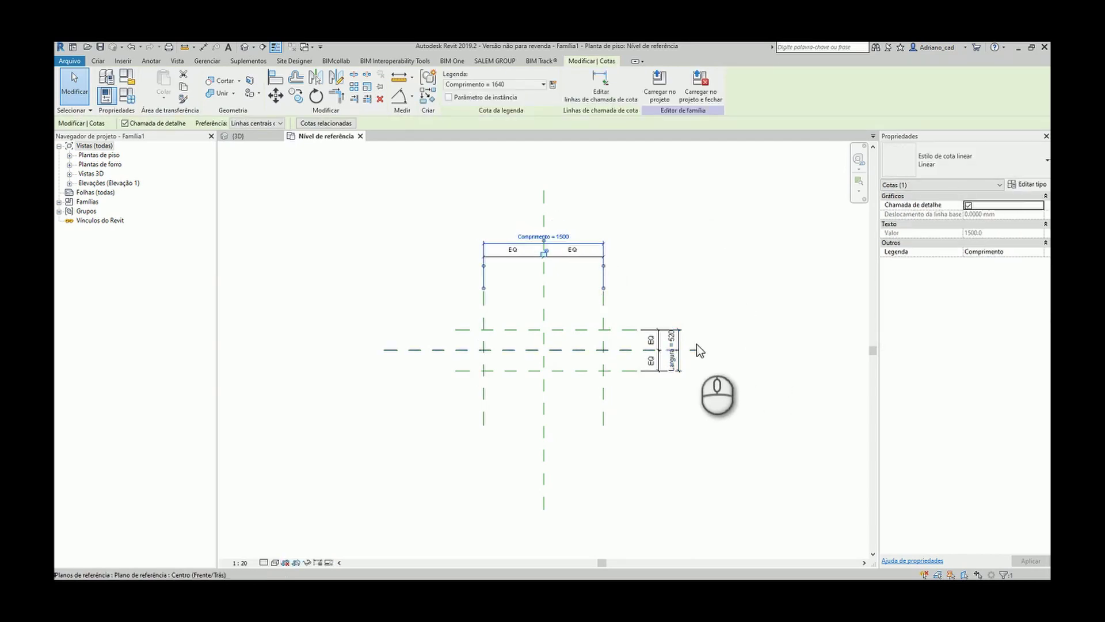
left_click(672, 346)
left_click(673, 344)
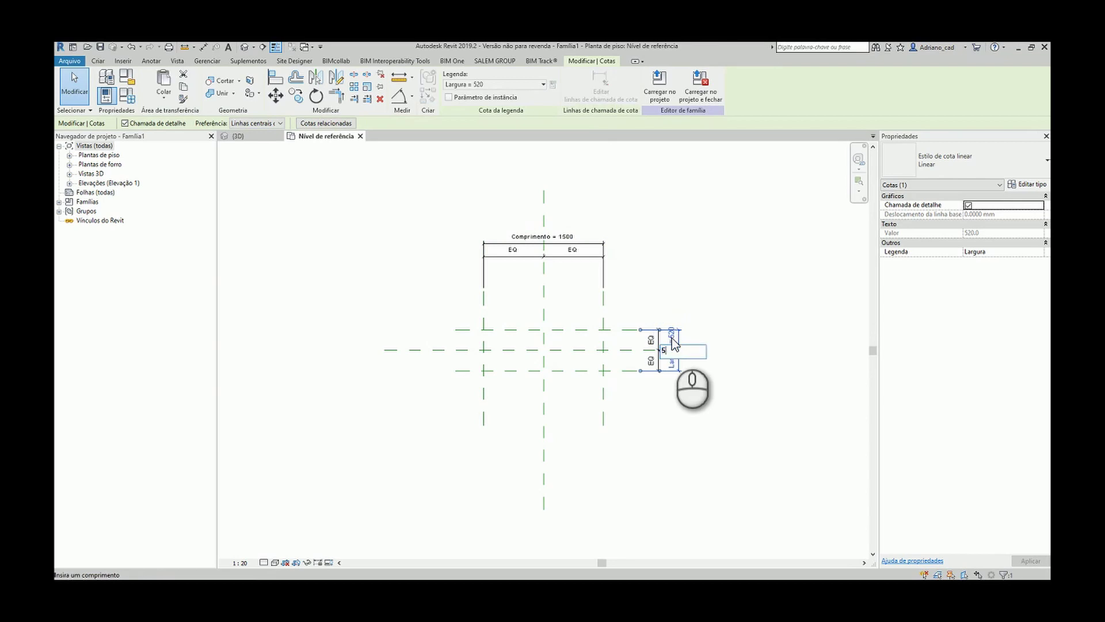
left_click(703, 261)
Step: Draw two vertical reference planes inside the outer ones, about 65 mm from the left plane and about 80 mm from the right plane
scroll(679, 375, "up", 3)
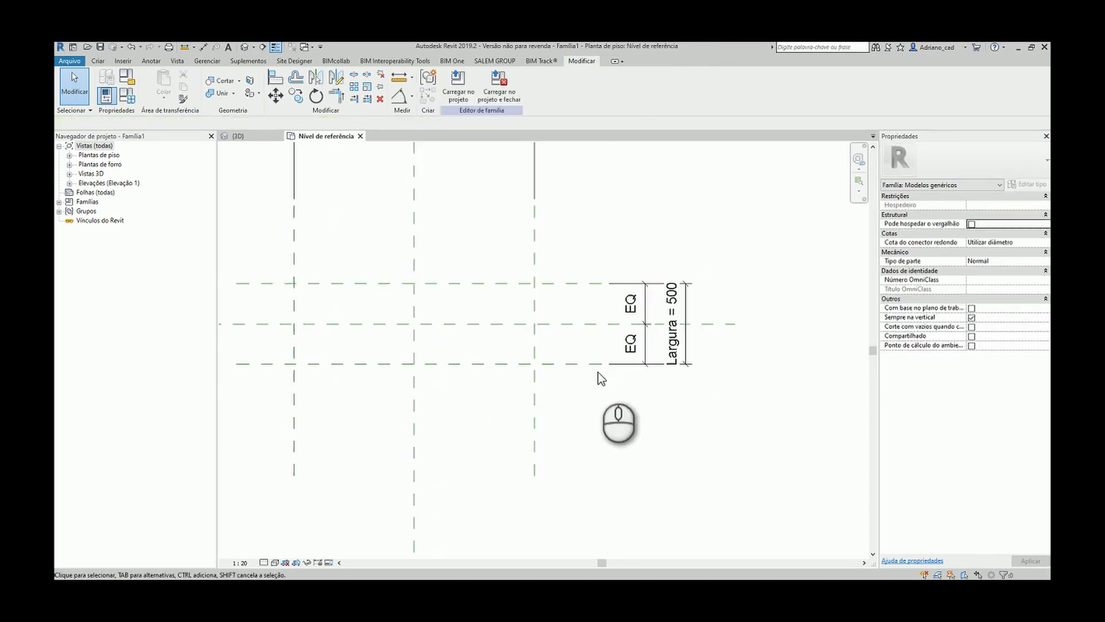
middle_click_drag(598, 372, 676, 441)
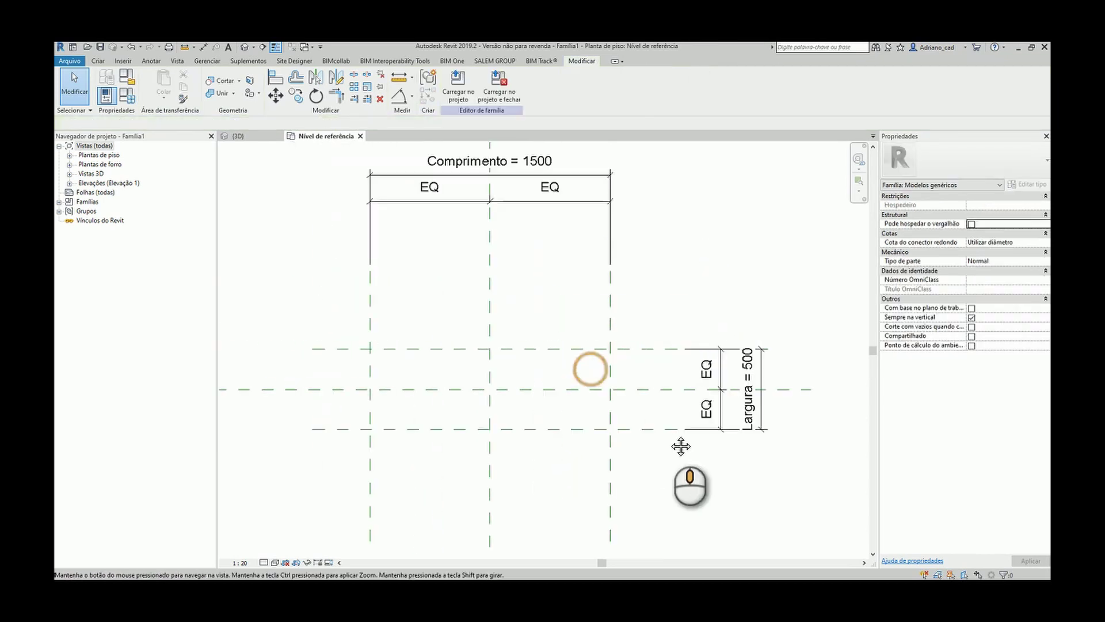
left_click(377, 298)
key("p")
left_click(378, 299)
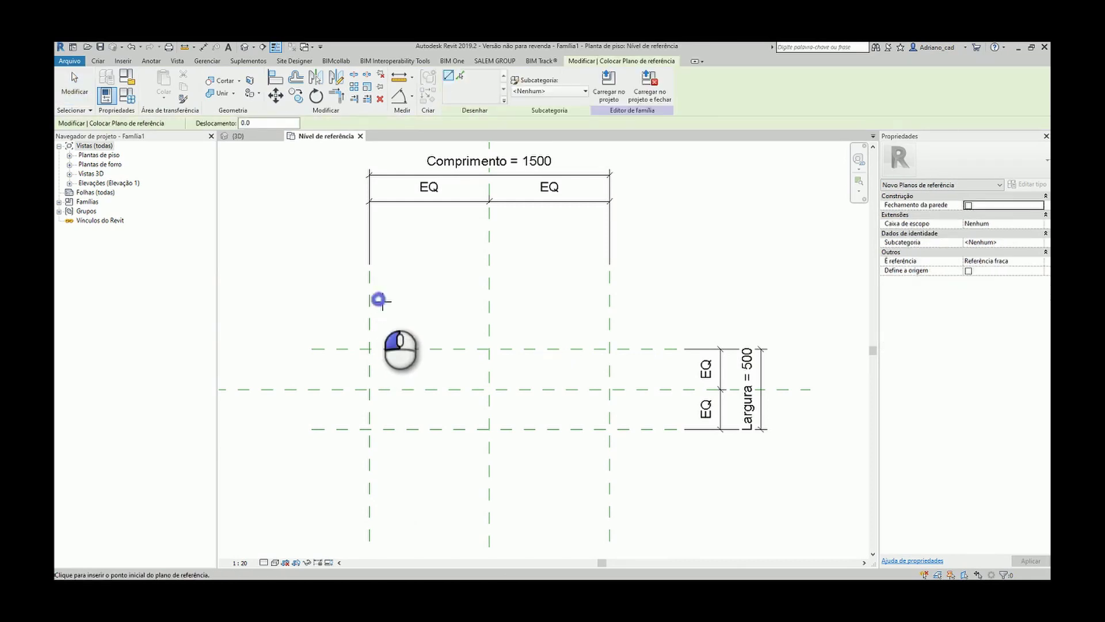
left_click(379, 457)
left_click(598, 299)
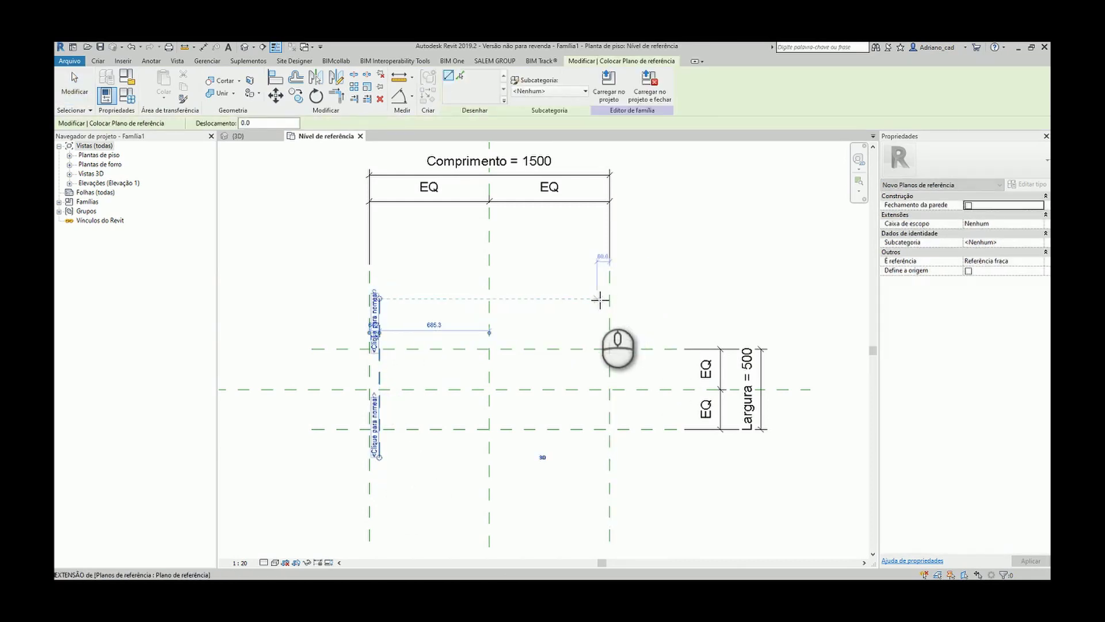
left_click(598, 450)
Step: Draw two horizontal reference planes inside the outer ones, about 46 mm from the lower plane and about 60 mm from the upper plane
left_click(352, 423)
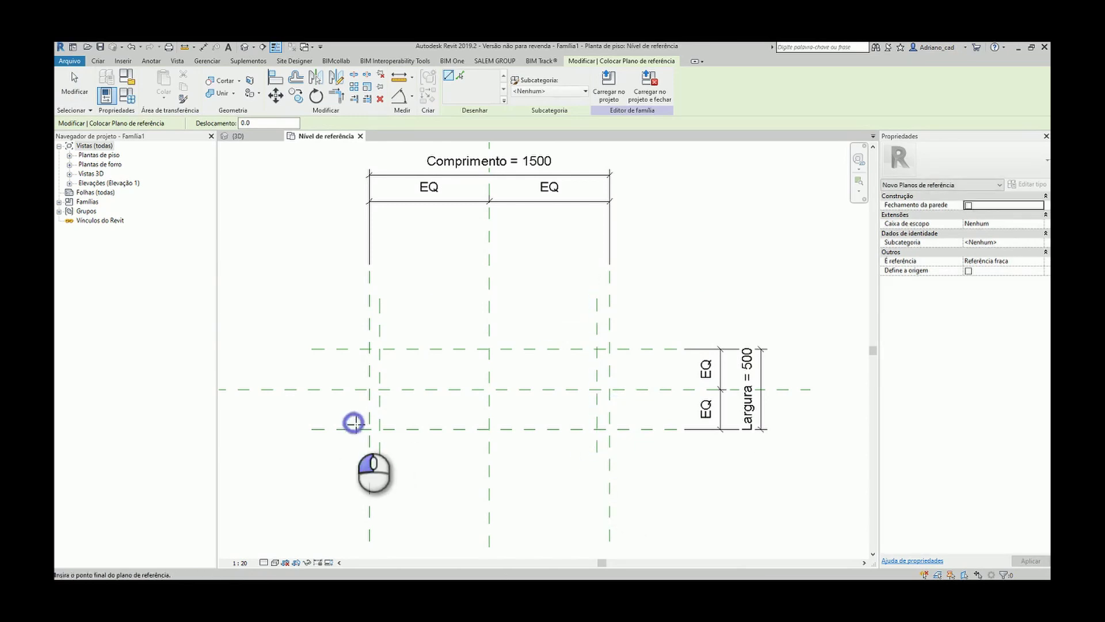
left_click(629, 422)
left_click(630, 359)
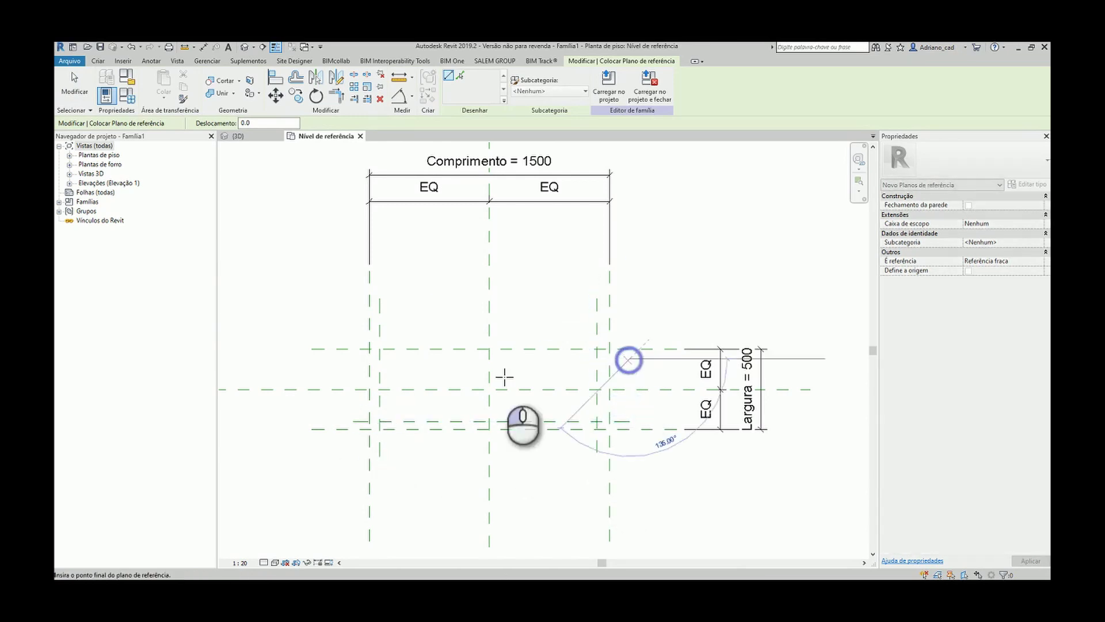
left_click(355, 359)
Step: Add aligned dimensions between each outer horizontal reference plane and its neighbouring inner plane, at the upper and lower edges
key("d")
key("i")
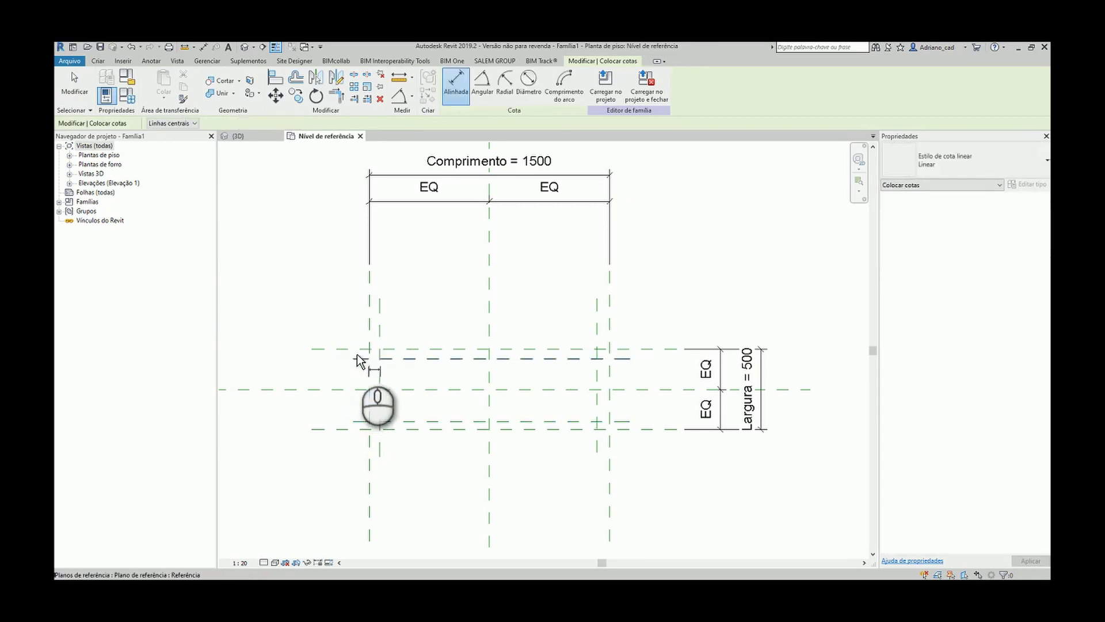
left_click(357, 348)
left_click(362, 358)
left_click(358, 351)
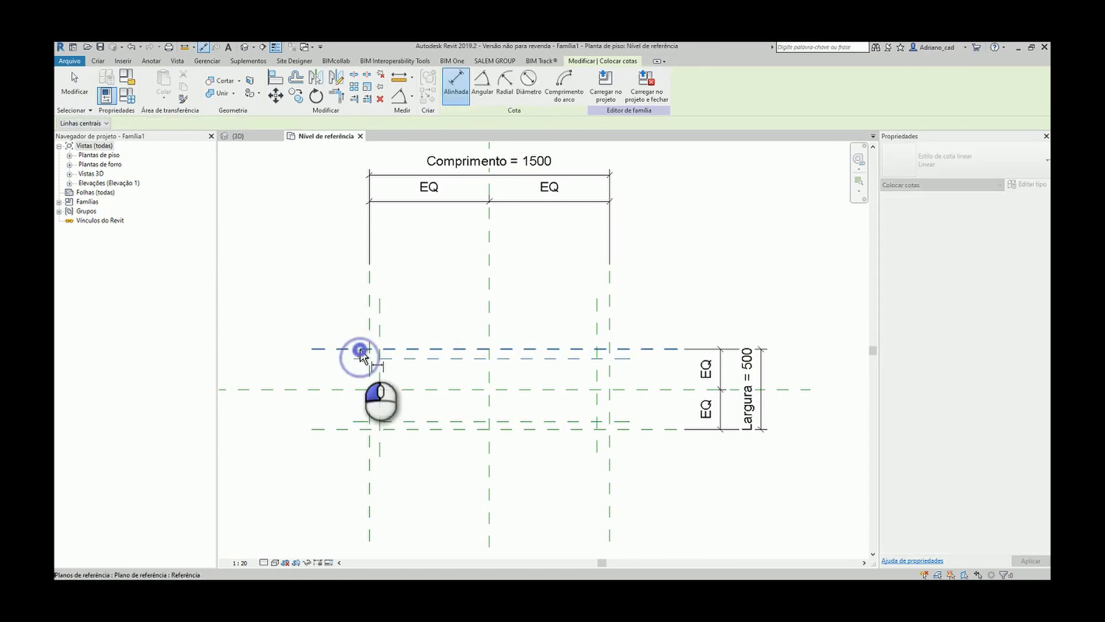
left_click(355, 422)
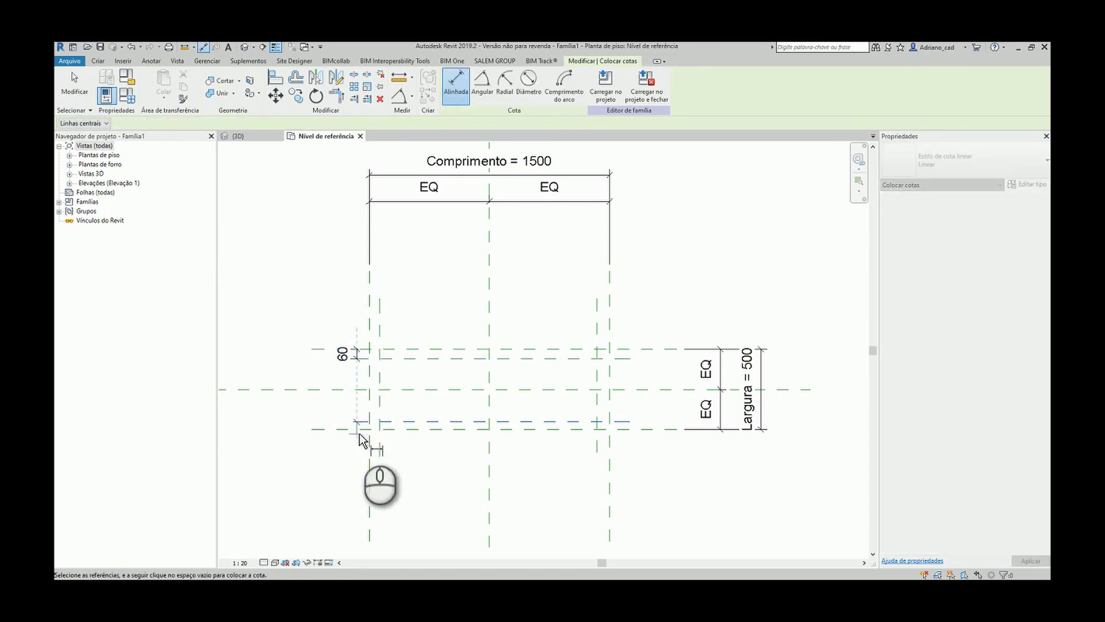
left_click(358, 432)
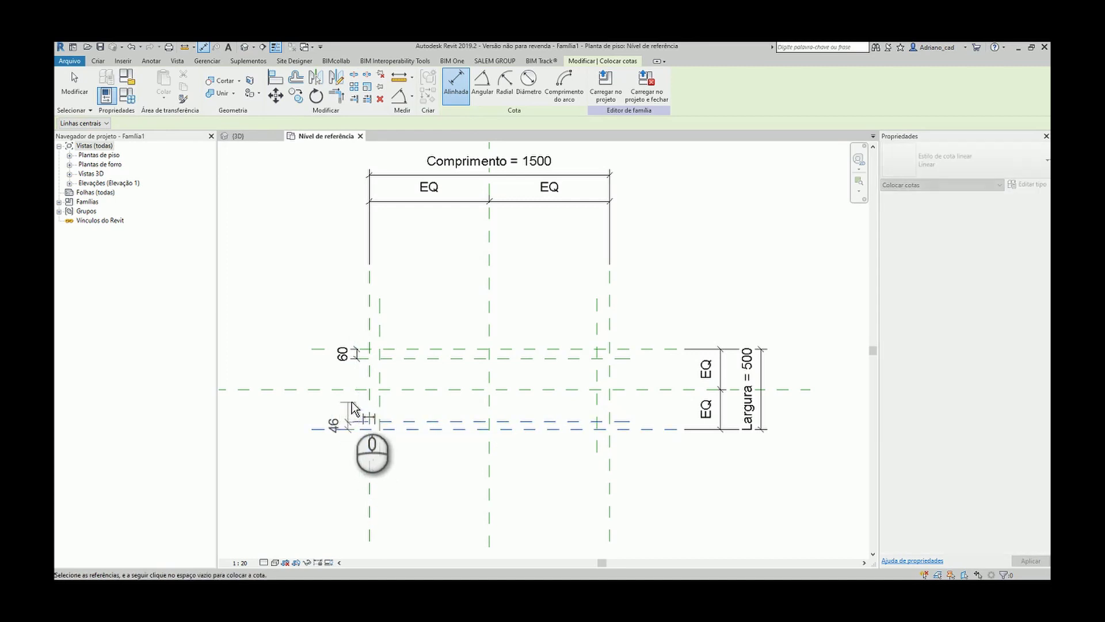
left_click(360, 404)
Step: Add aligned dimensions between each outer vertical reference plane and its neighbouring inner plane, on both sides
left_click(370, 330)
left_click(378, 323)
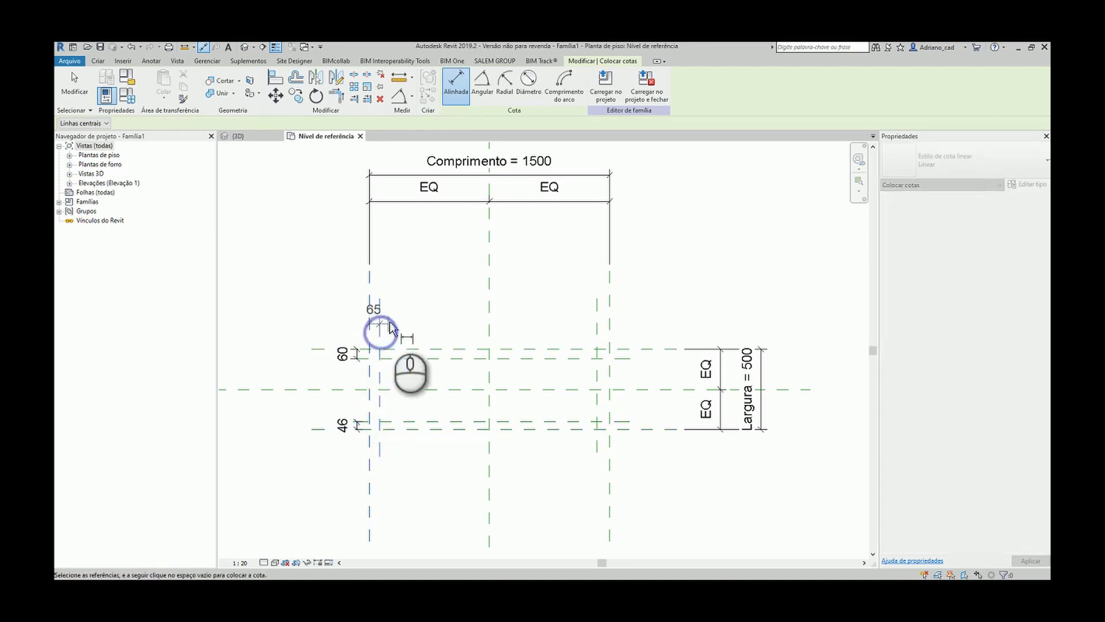
left_click(389, 321)
left_click(596, 312)
left_click(607, 314)
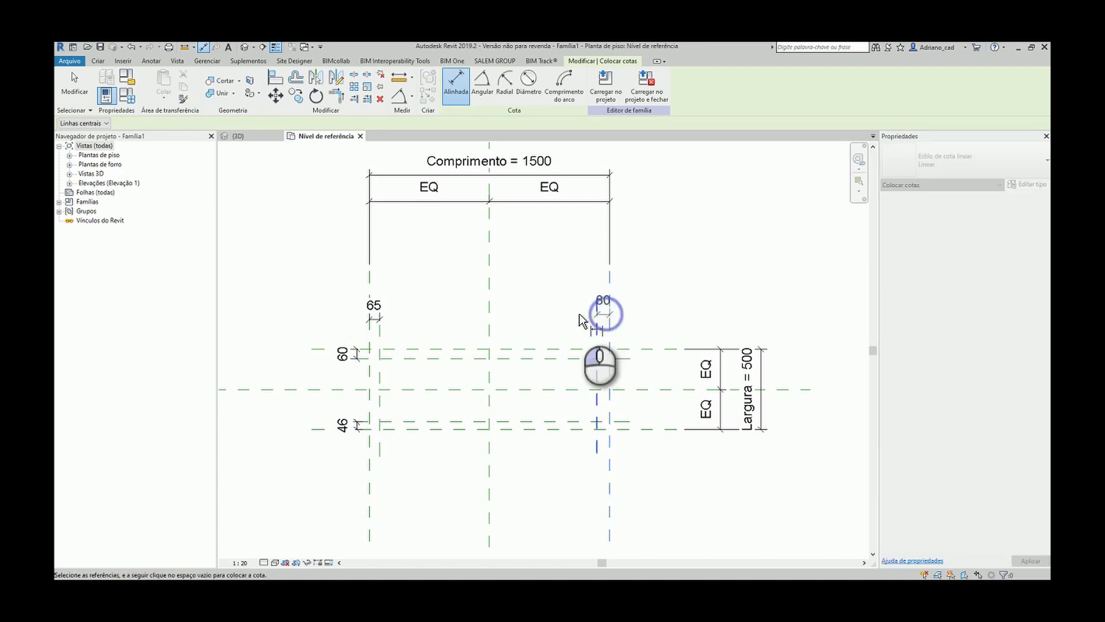
left_click(567, 320)
key("Escape")
key("Escape")
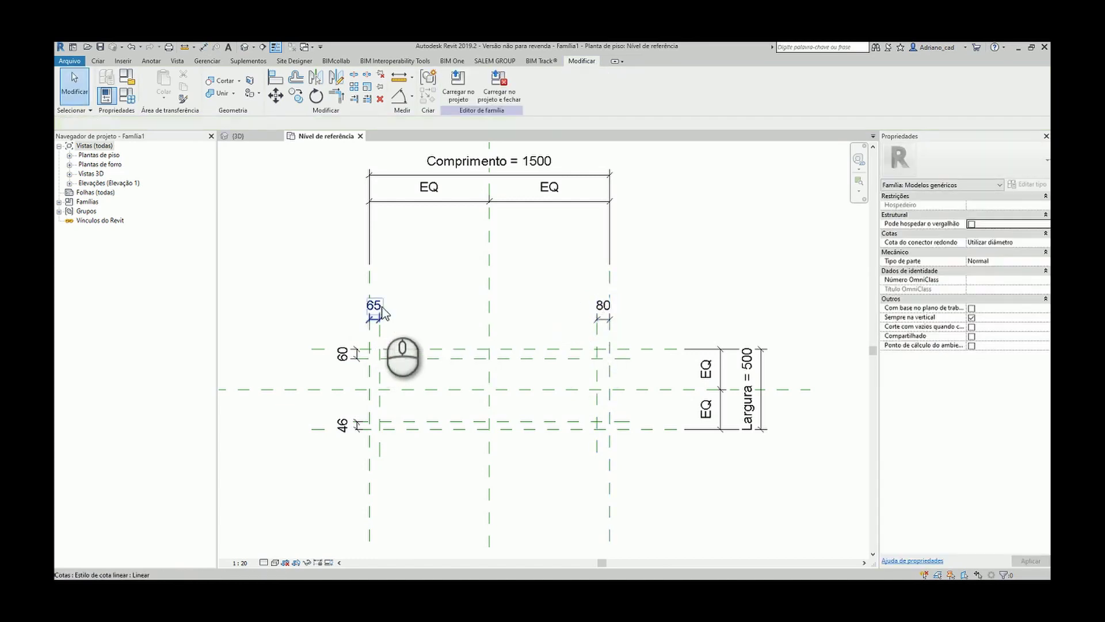
Step: Label all four edge offset dimensions together with a new type parameter named Borda
left_click(380, 306)
left_click(603, 310, "ctrl")
left_click(351, 352, "ctrl")
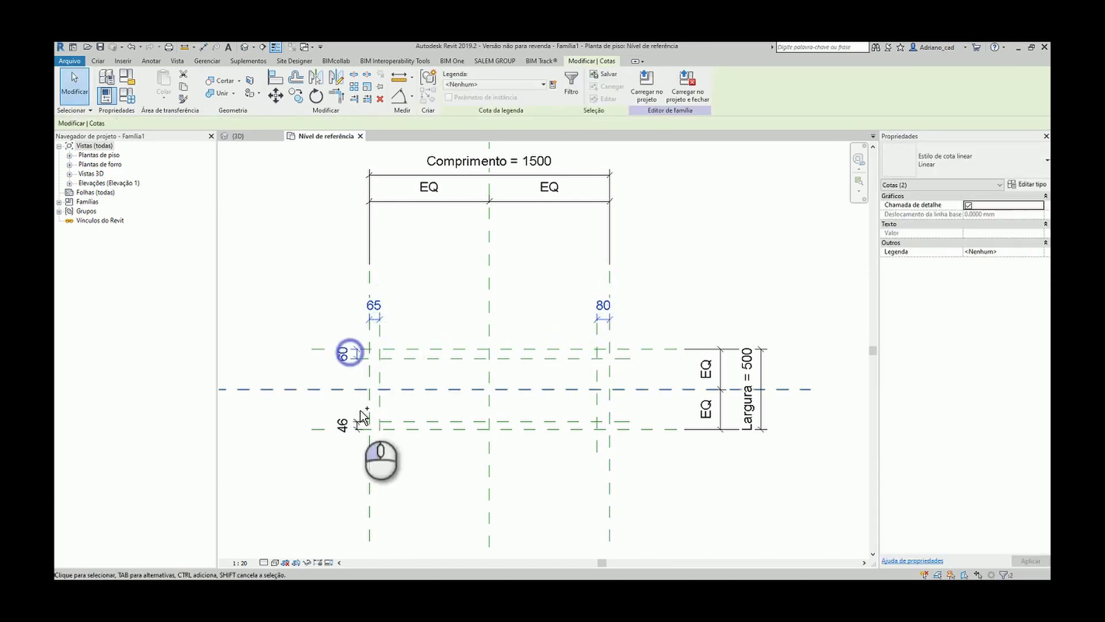
left_click(357, 423, "ctrl")
left_click(553, 85)
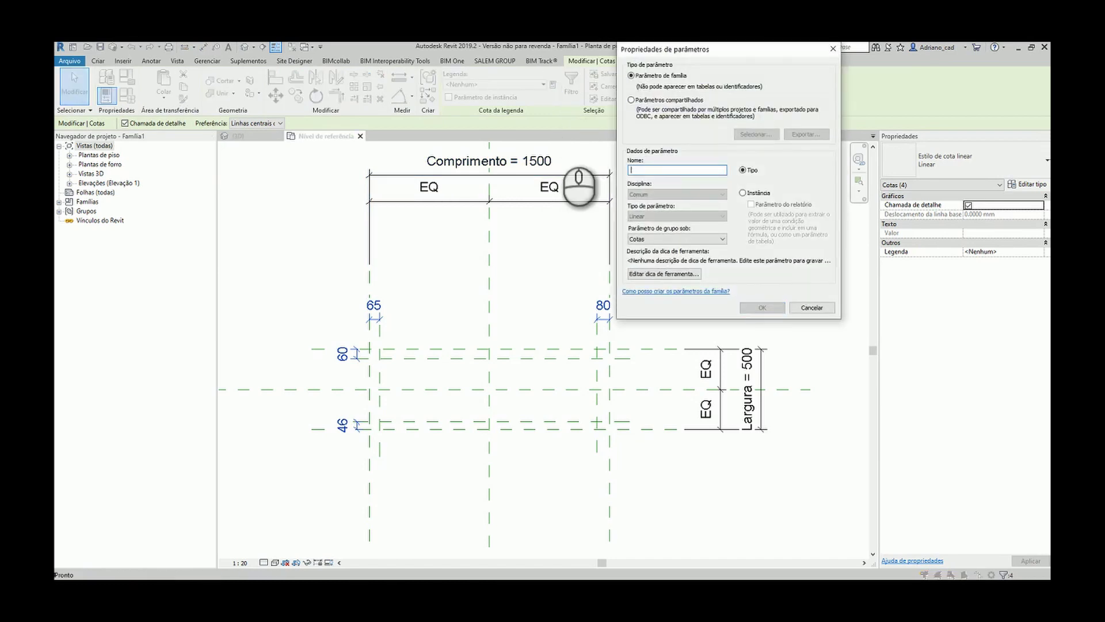
type("Borda")
key("Return")
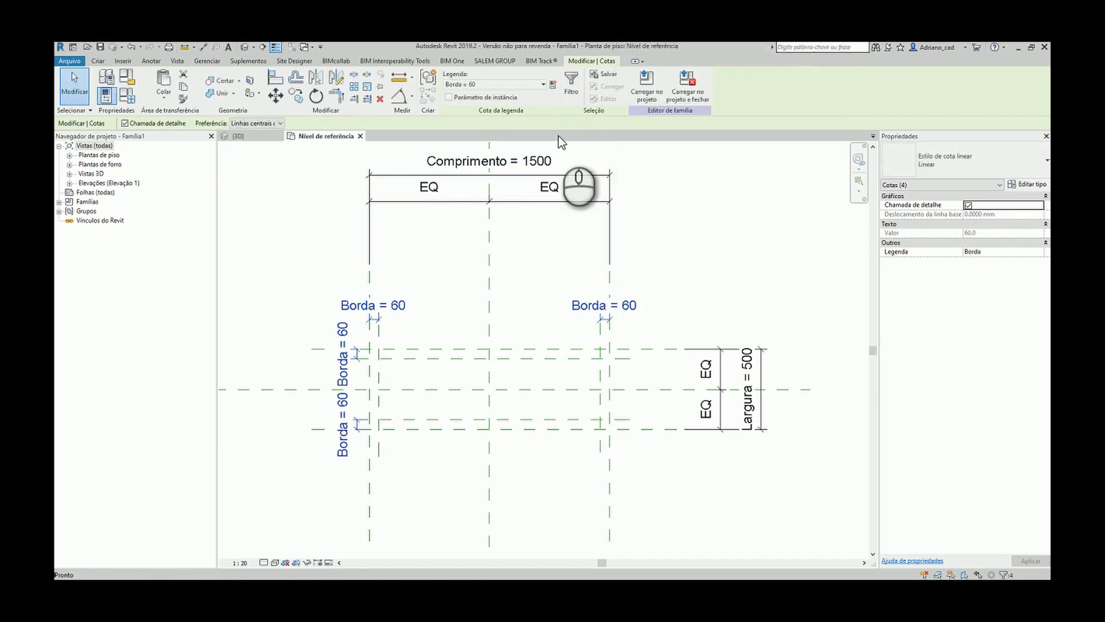
Step: Set the Borda parameter to 50 through the edge offset dimension at the right vertical planes
left_click(631, 305)
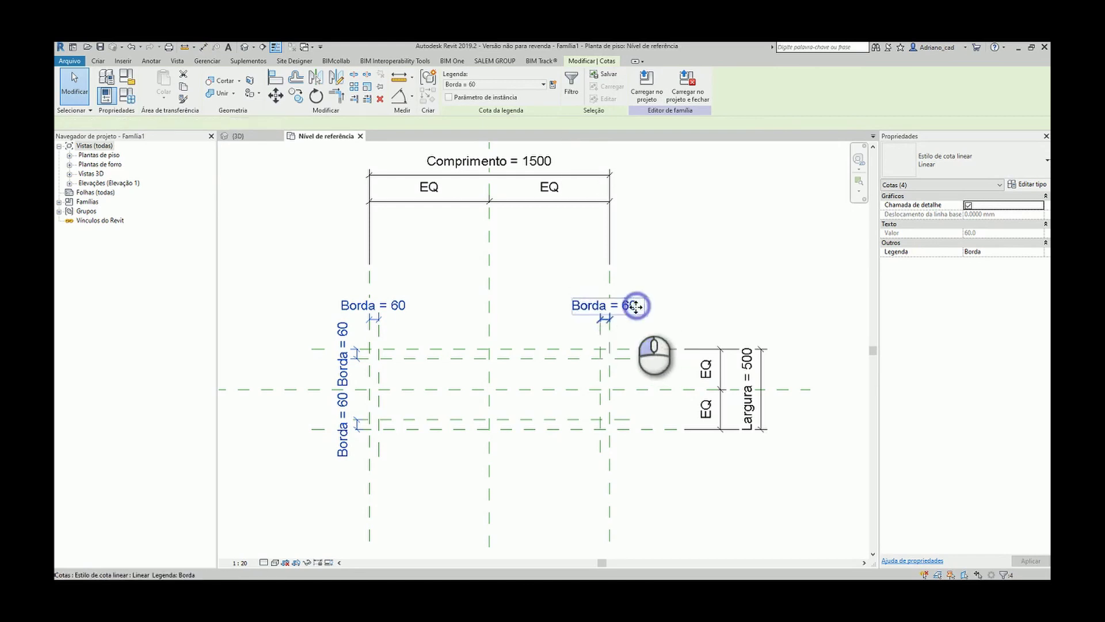
left_click(593, 308)
key("Return")
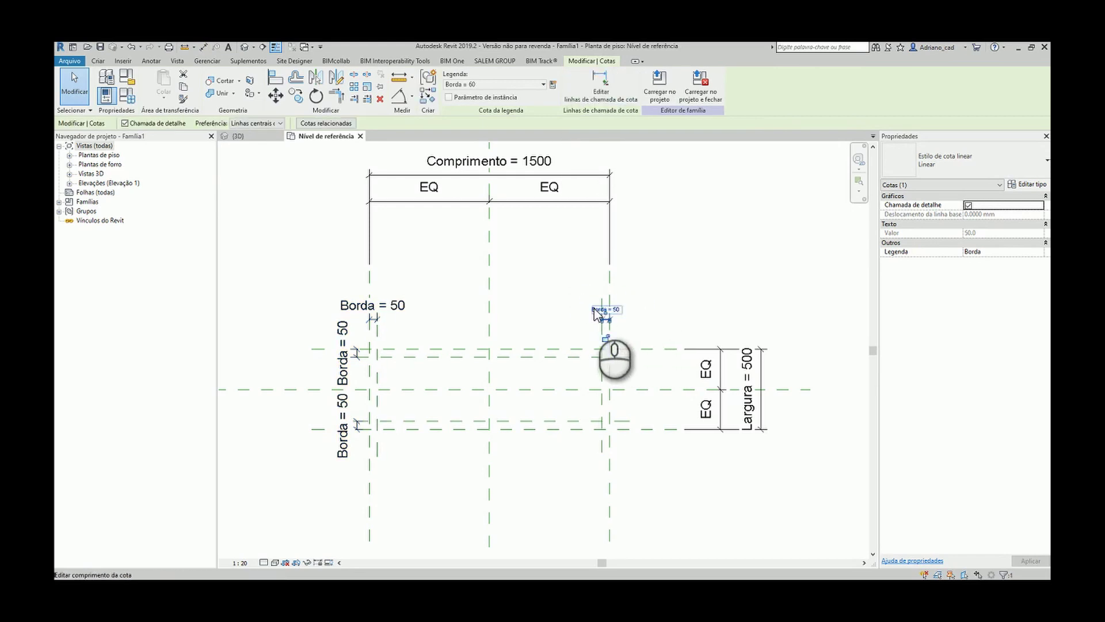
left_click(555, 290)
Step: Add a linear type parameter named Comprimento Interno to the family types, grouped under Outros
left_click(126, 97)
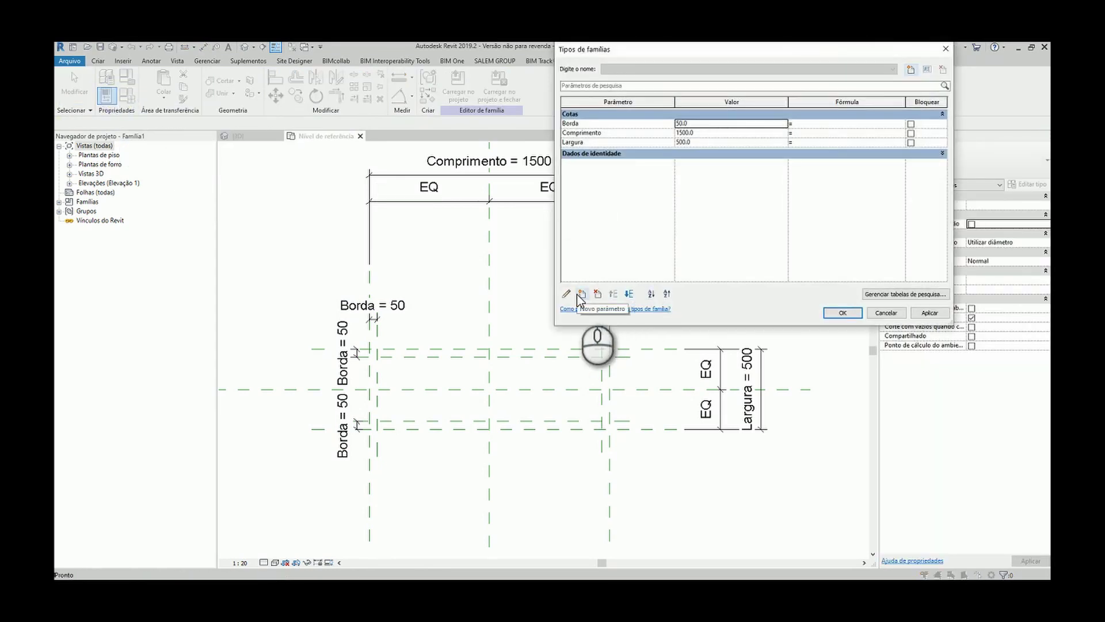
left_click(582, 294)
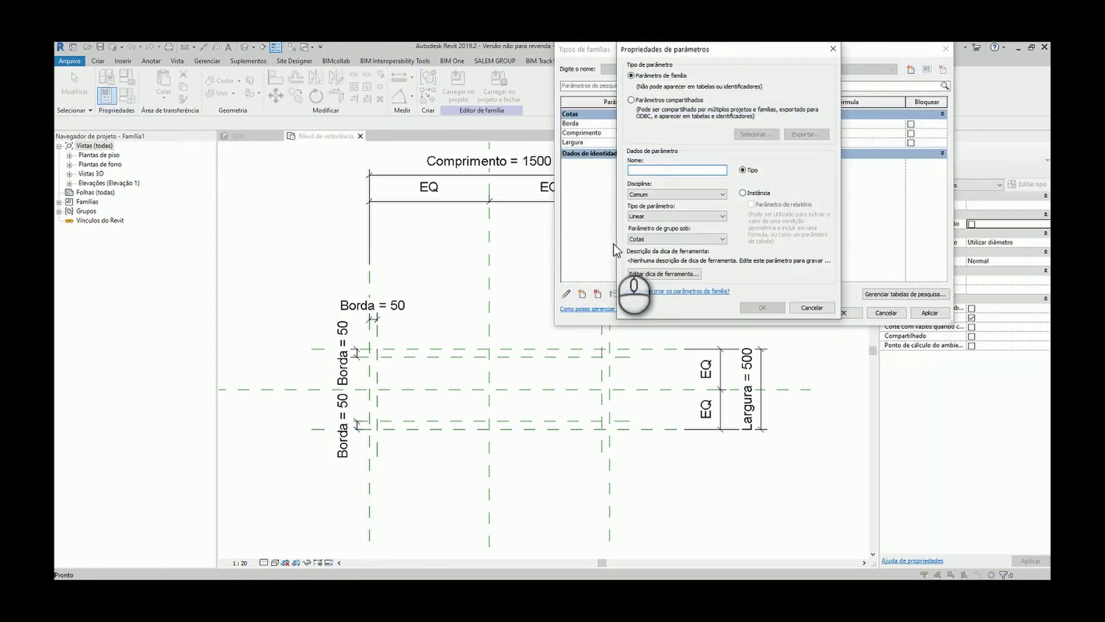
type("Comprimento Interno")
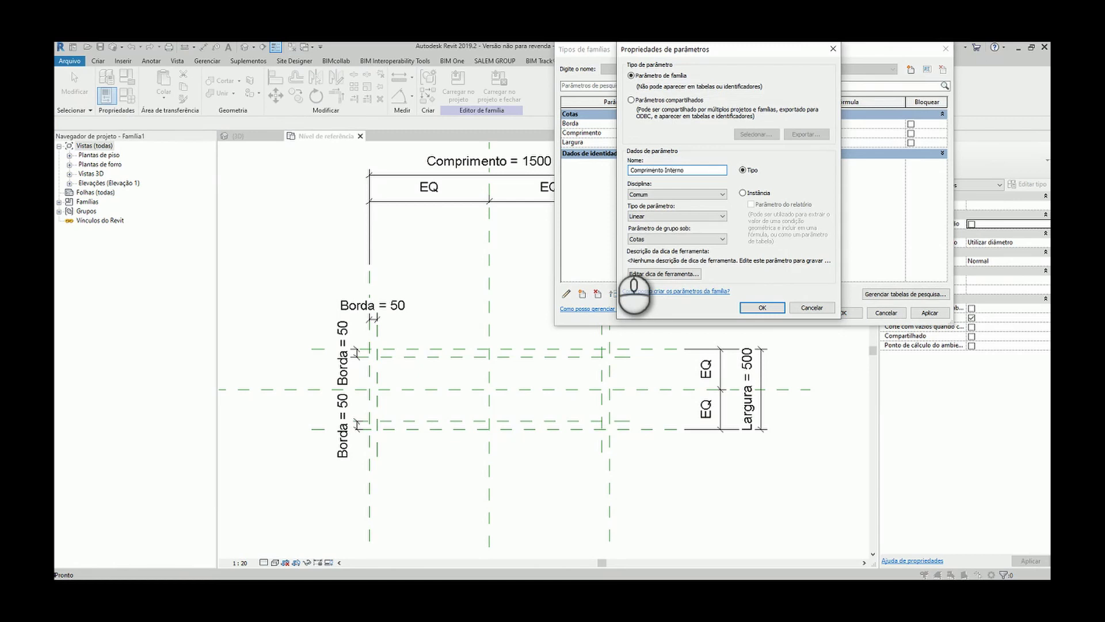
left_click(663, 217)
left_click(663, 218)
left_click(659, 238)
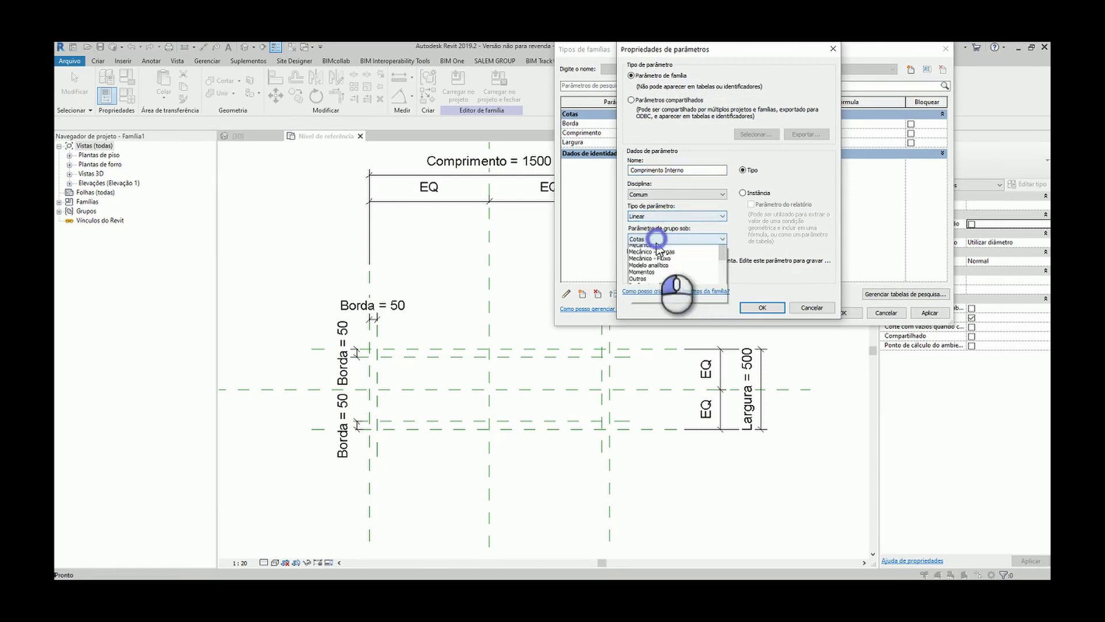
left_click(657, 243)
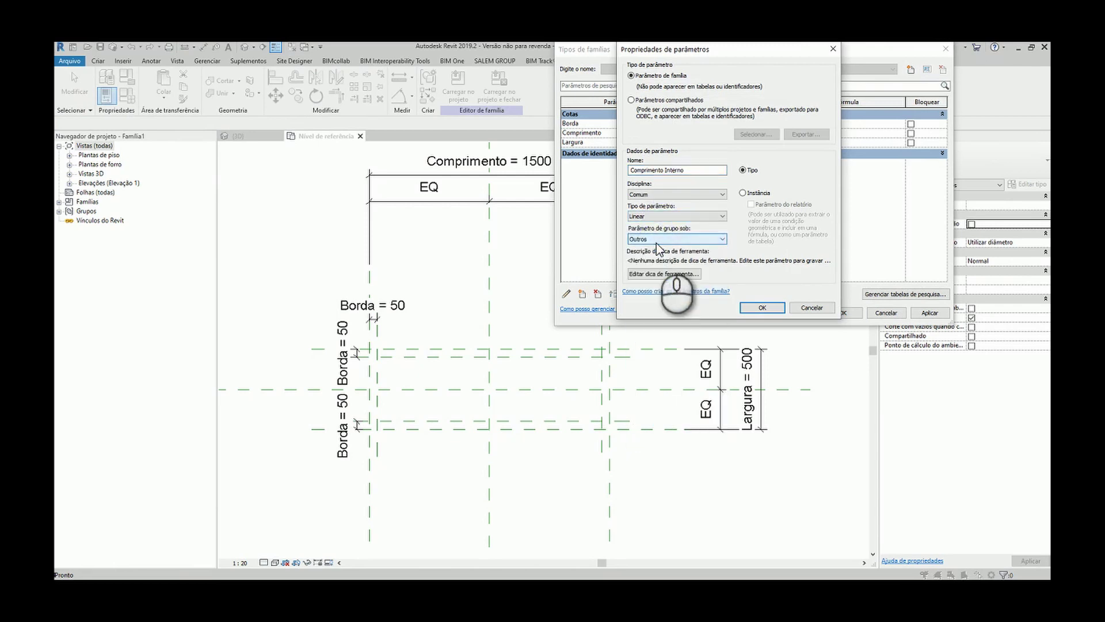
left_click(762, 307)
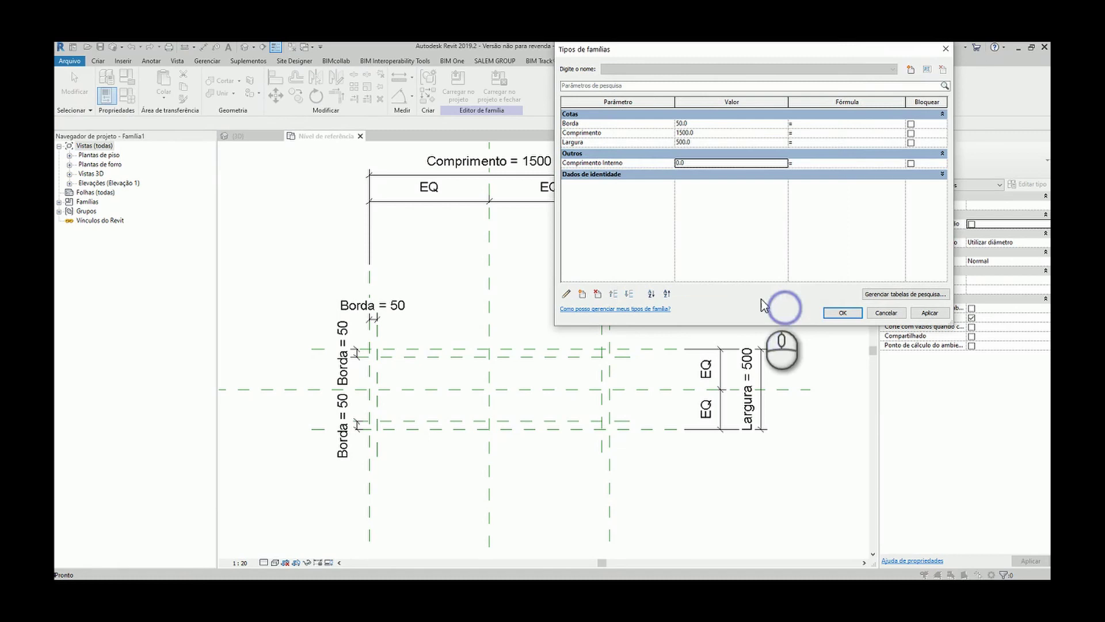
Step: Add a linear type parameter named Largura Interna to the family types, grouped under Outros
left_click(582, 294)
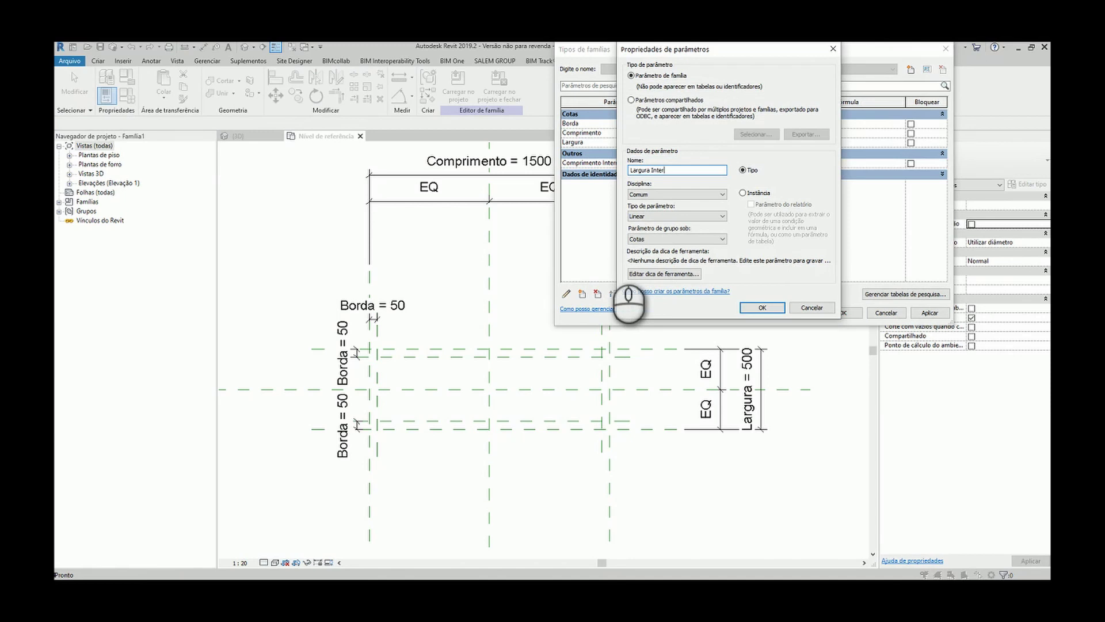
left_click(656, 239)
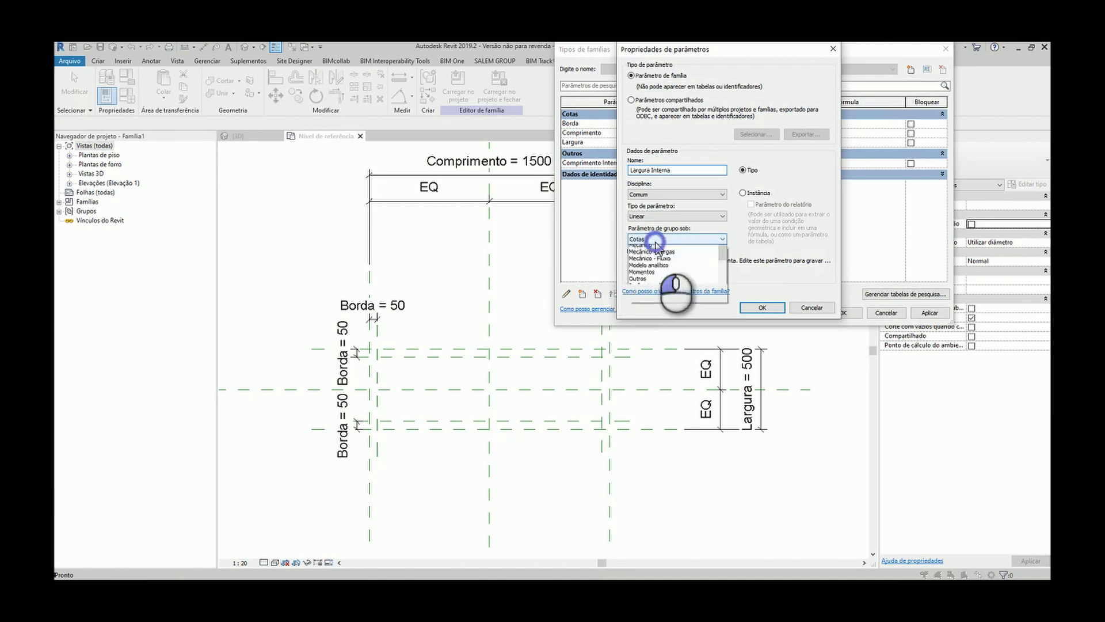
left_click(656, 247)
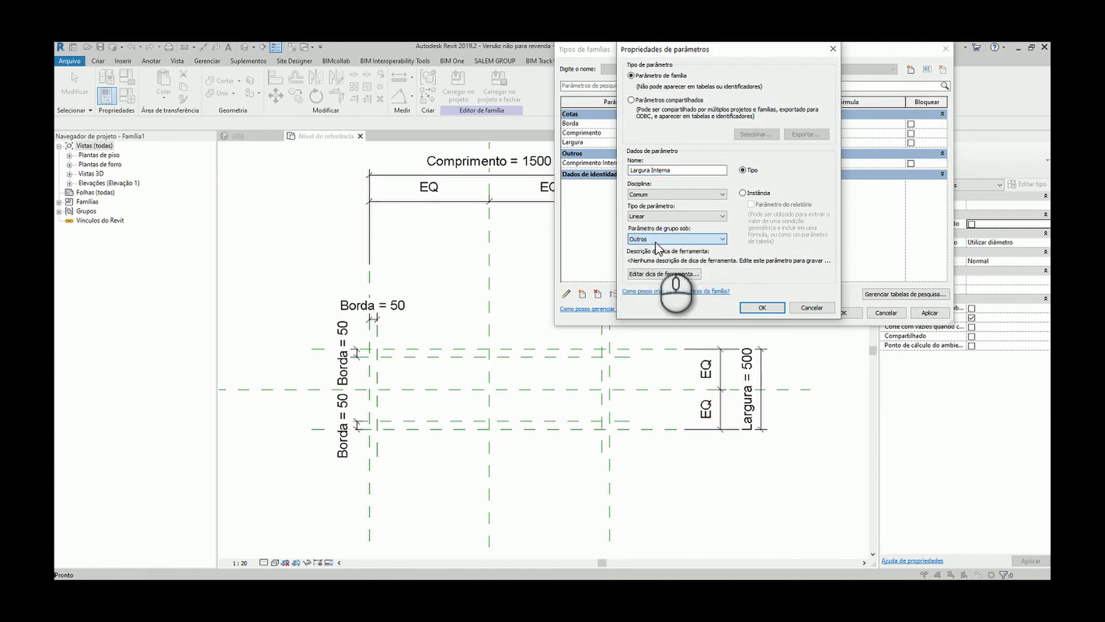
left_click(759, 307)
Step: Set the formulas Comprimento - 2 * Borda for Comprimento Interno and Largura - 2 * Borda for Largura Interna
left_click(648, 134)
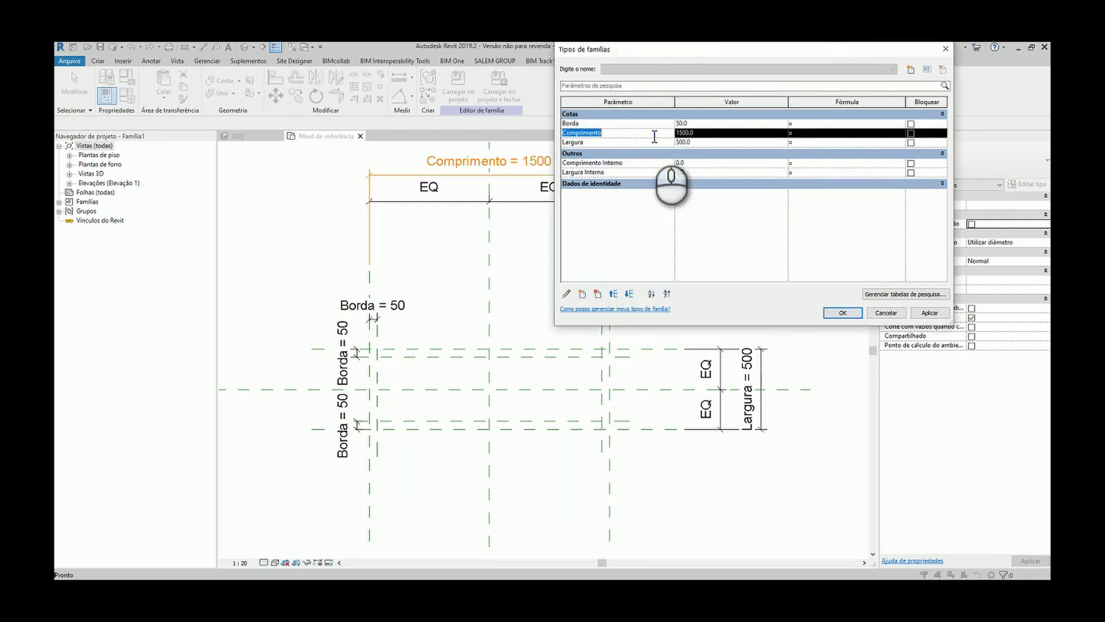
left_click(825, 164)
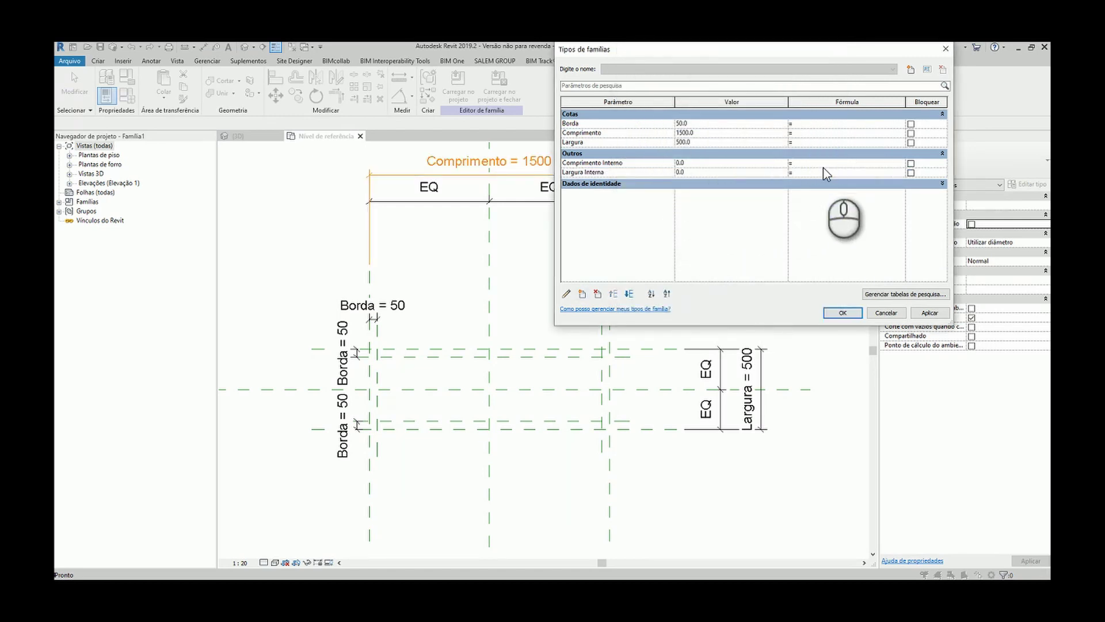
type("Comprimento - 2 * Borda")
left_click(602, 142)
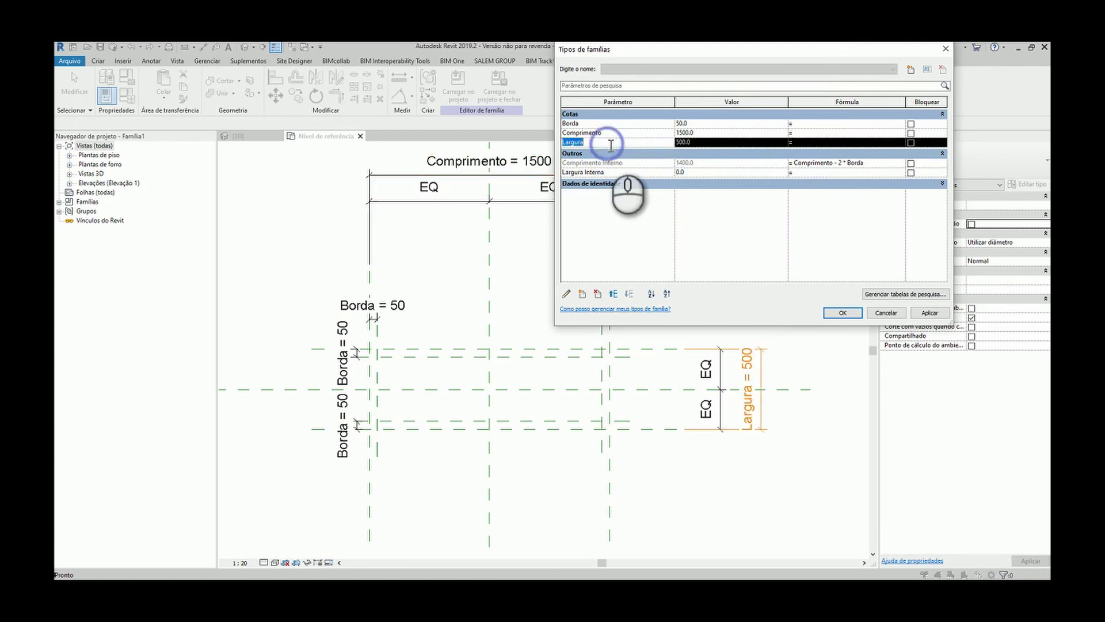
left_click(890, 174)
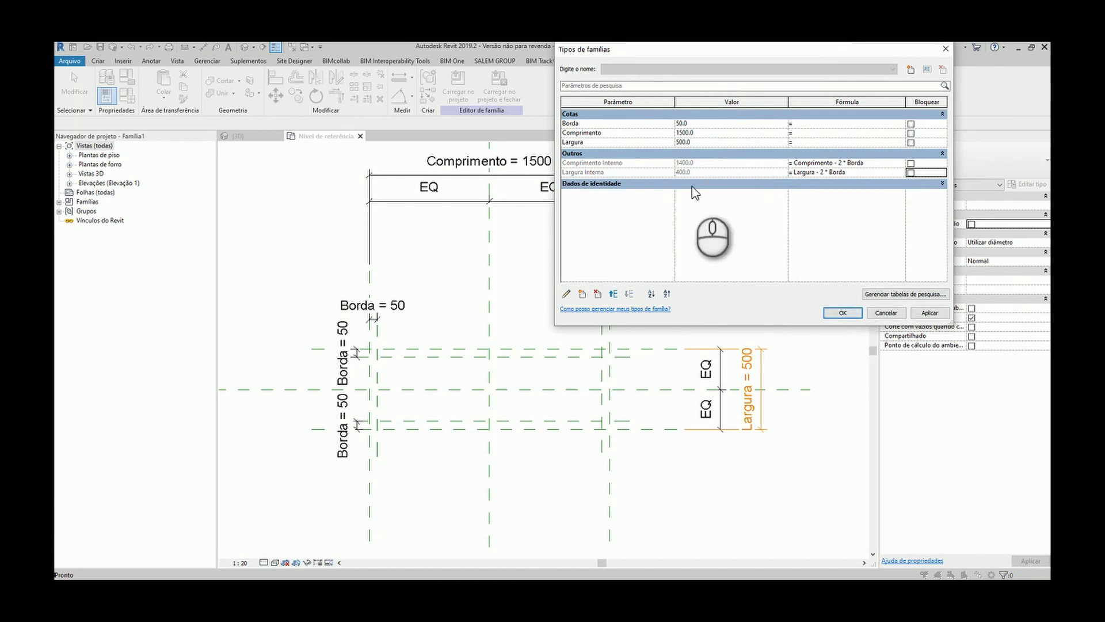
left_click(840, 315)
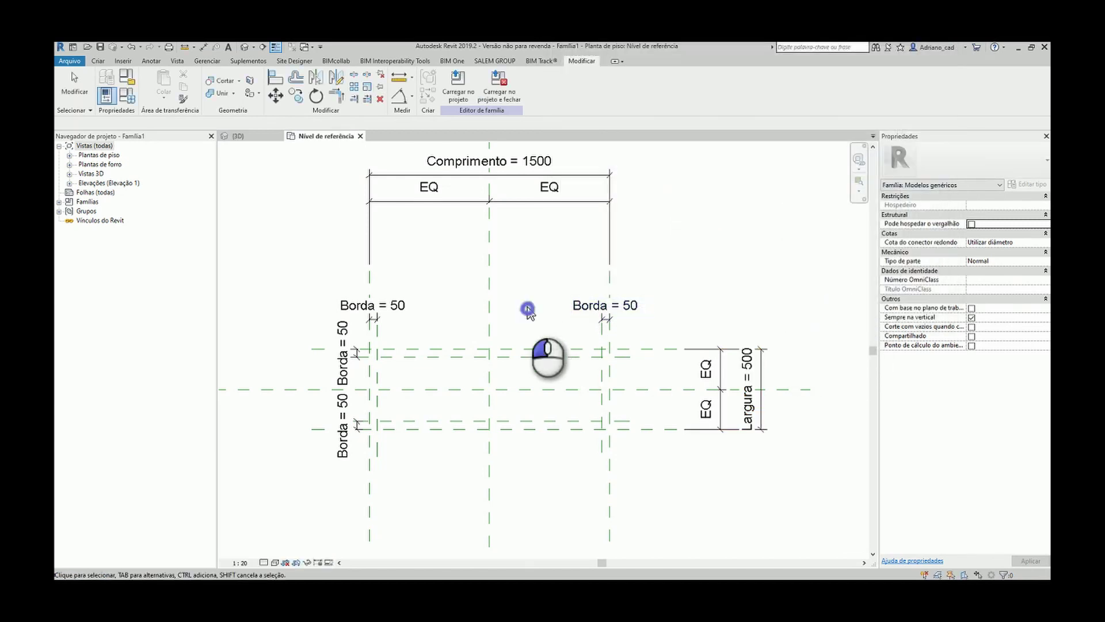
Step: Draw two vertical reference planes inside the frame, about 209 mm from the left inner plane and about 140 mm apart
left_click(537, 323)
key("r")
key("p")
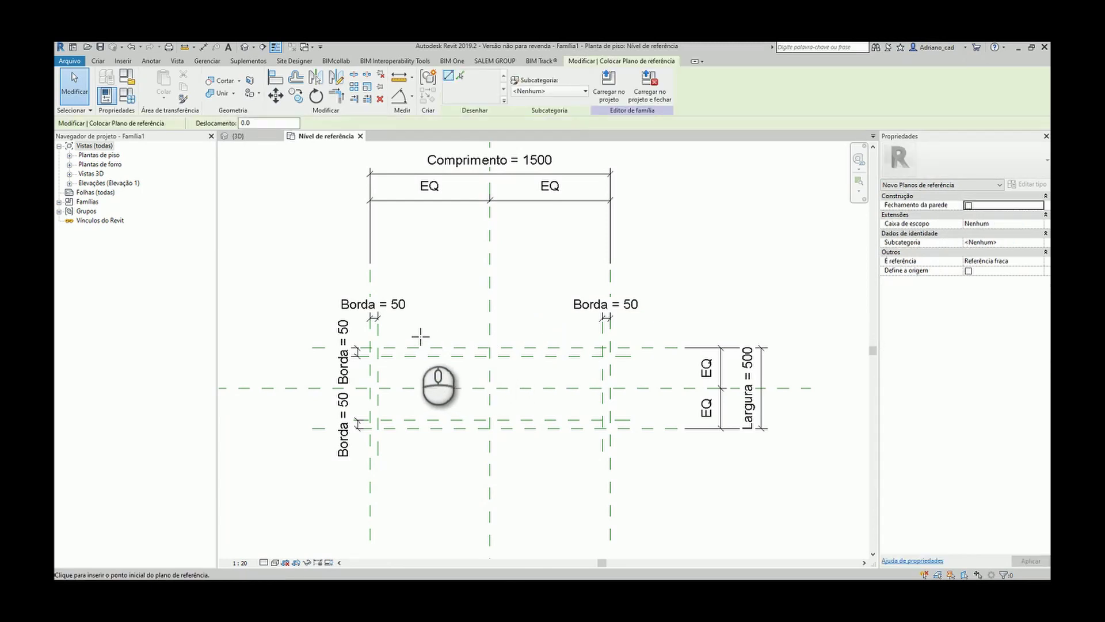
left_click(411, 323)
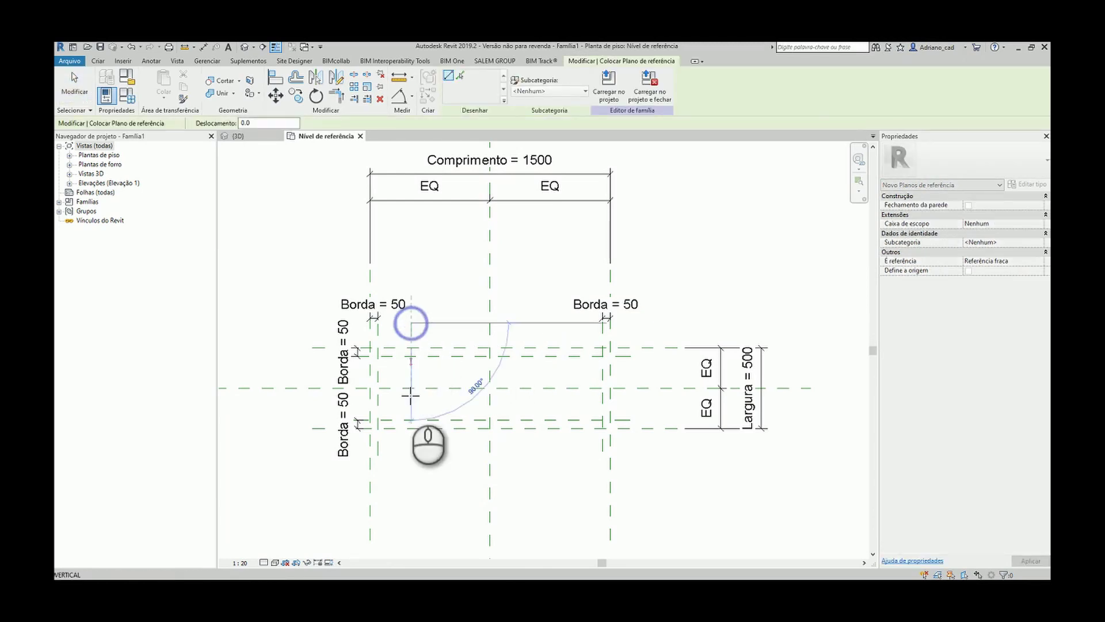
left_click(407, 454)
left_click(433, 323)
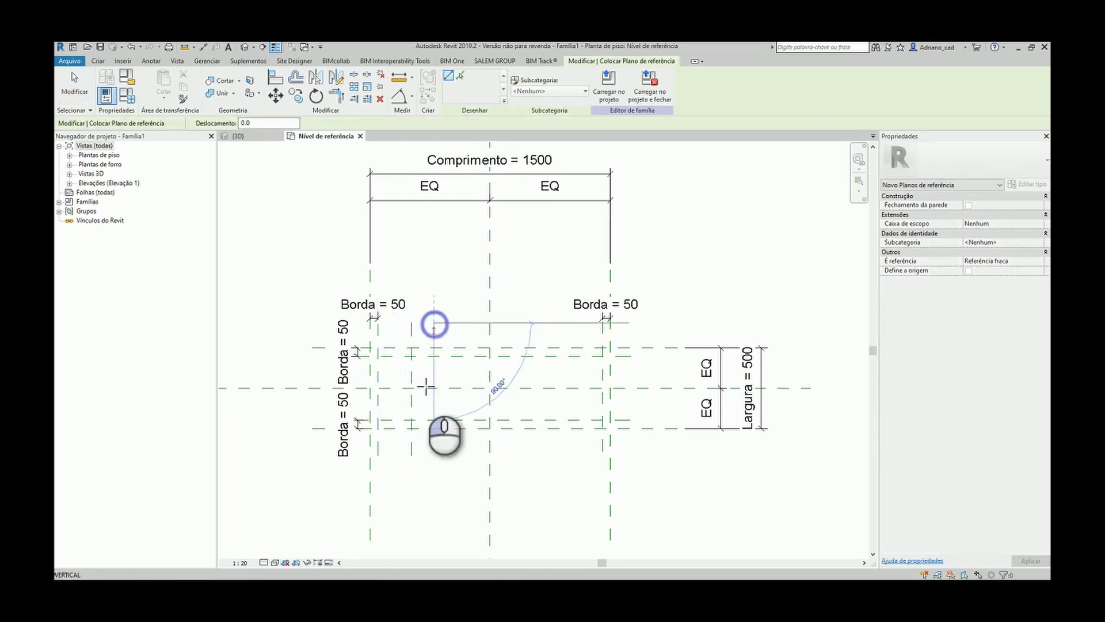
left_click(431, 456)
Step: Add aligned dimensions from the left inner plane to the first new vertical plane and between the two new planes
key("d")
key("i")
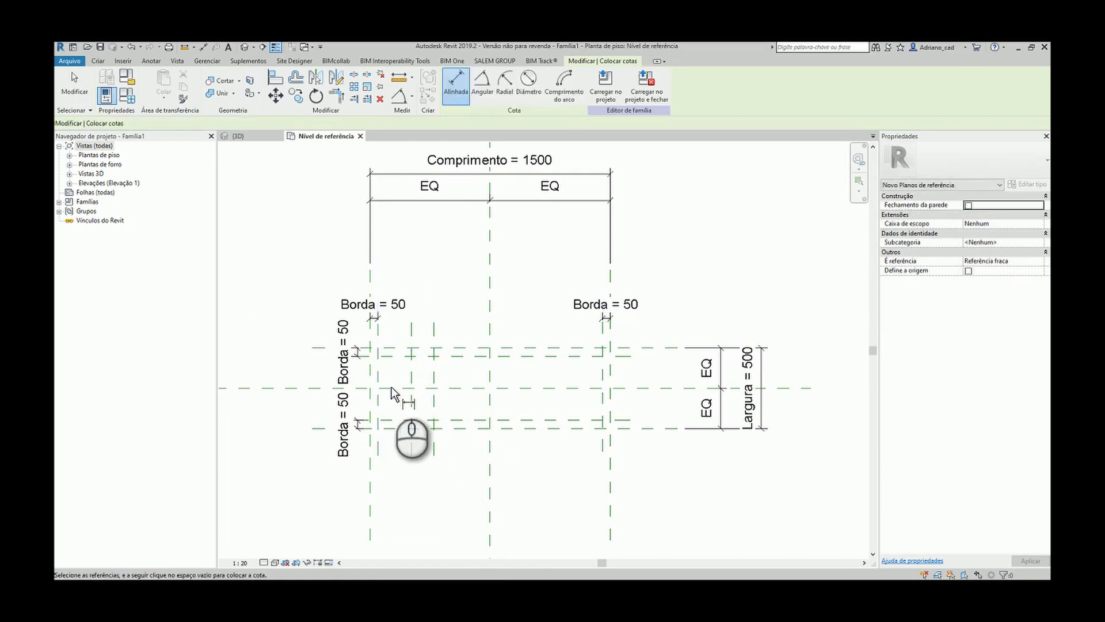
left_click(378, 338)
left_click(411, 331)
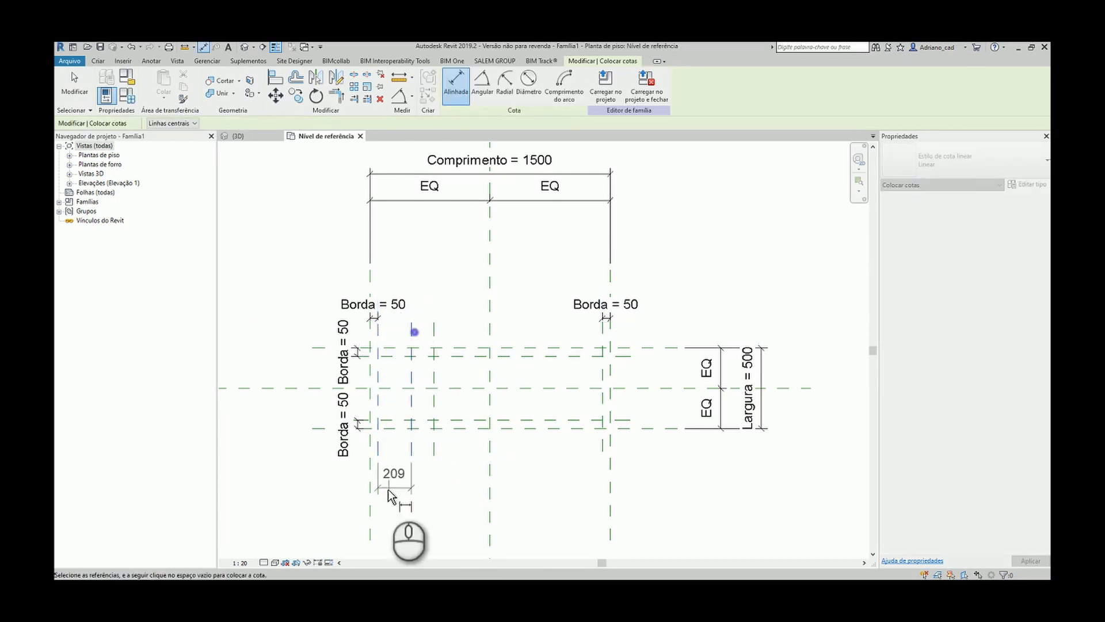
left_click(399, 484)
left_click(411, 420)
left_click(434, 406)
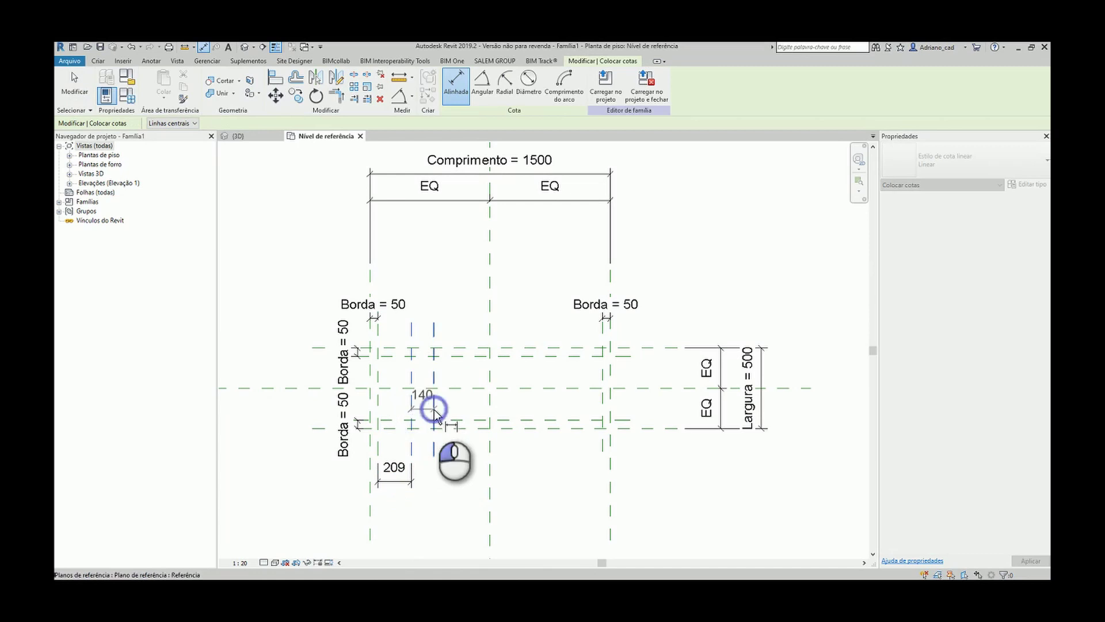
left_click(447, 526)
key("Escape")
key("Escape")
Step: Label the dimension between the left inner plane and first new plane with a new type parameter AF1, grouped under Outros
left_click(395, 467)
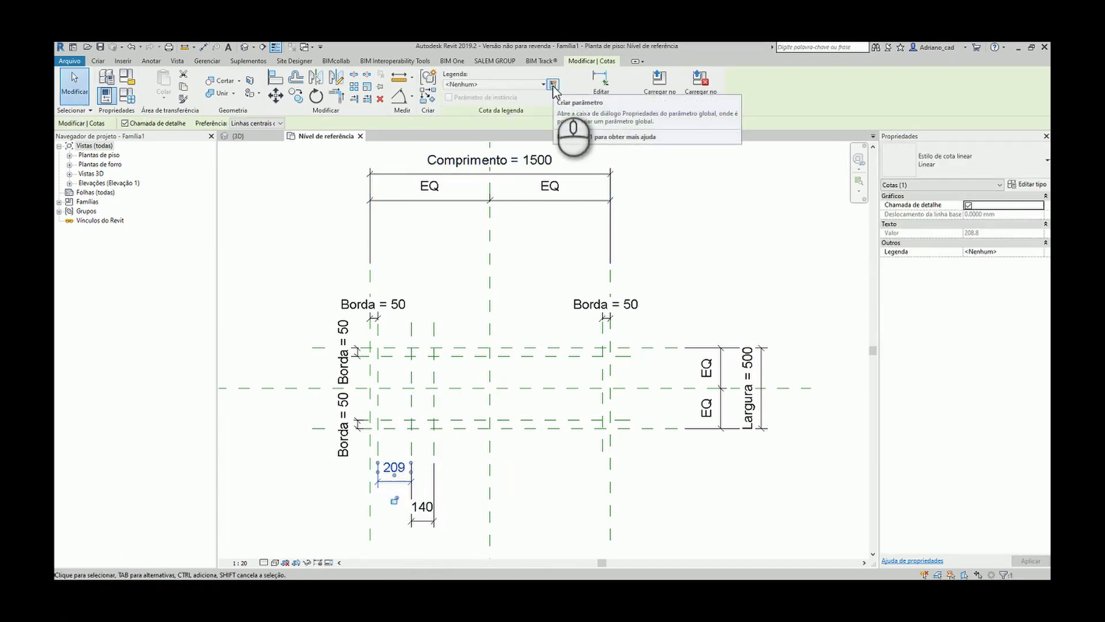
left_click(552, 86)
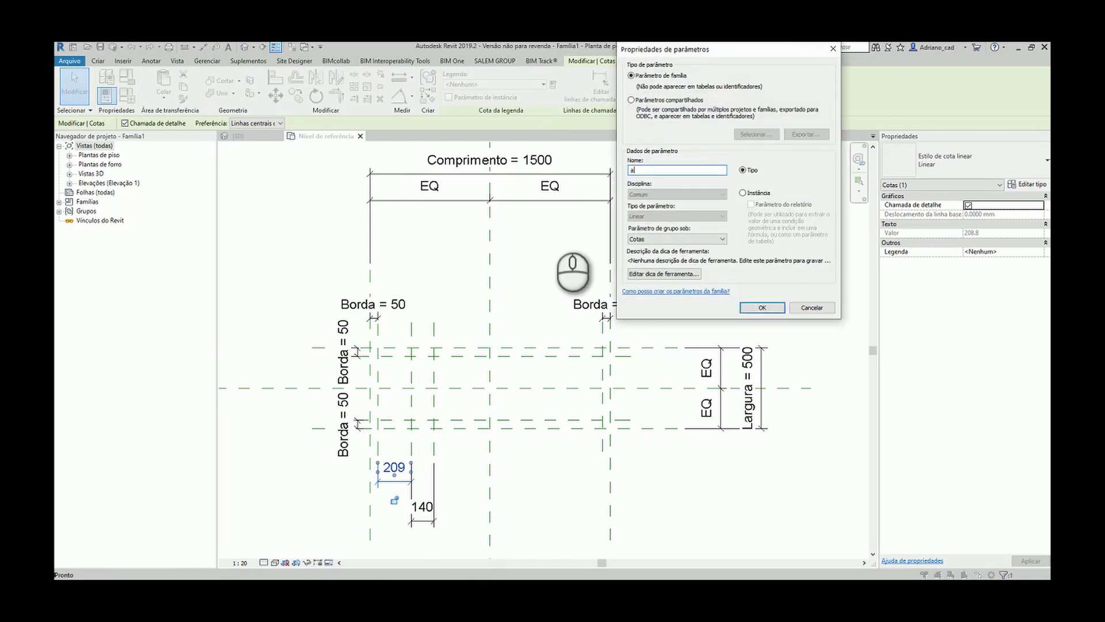
key("Caps_Lock")
type("AF1")
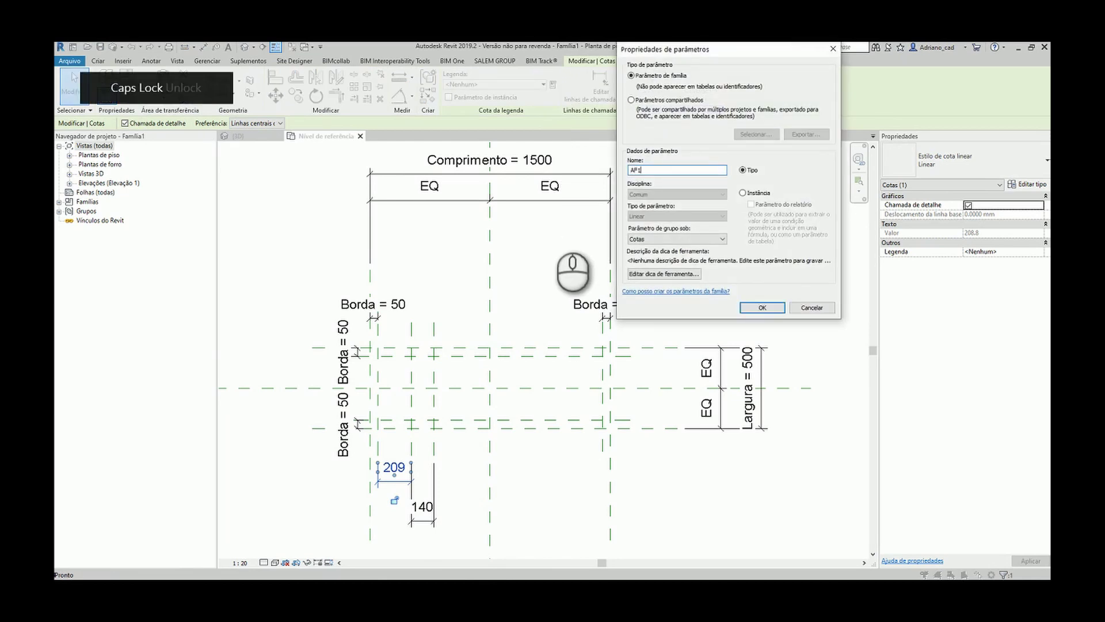
left_click(676, 239)
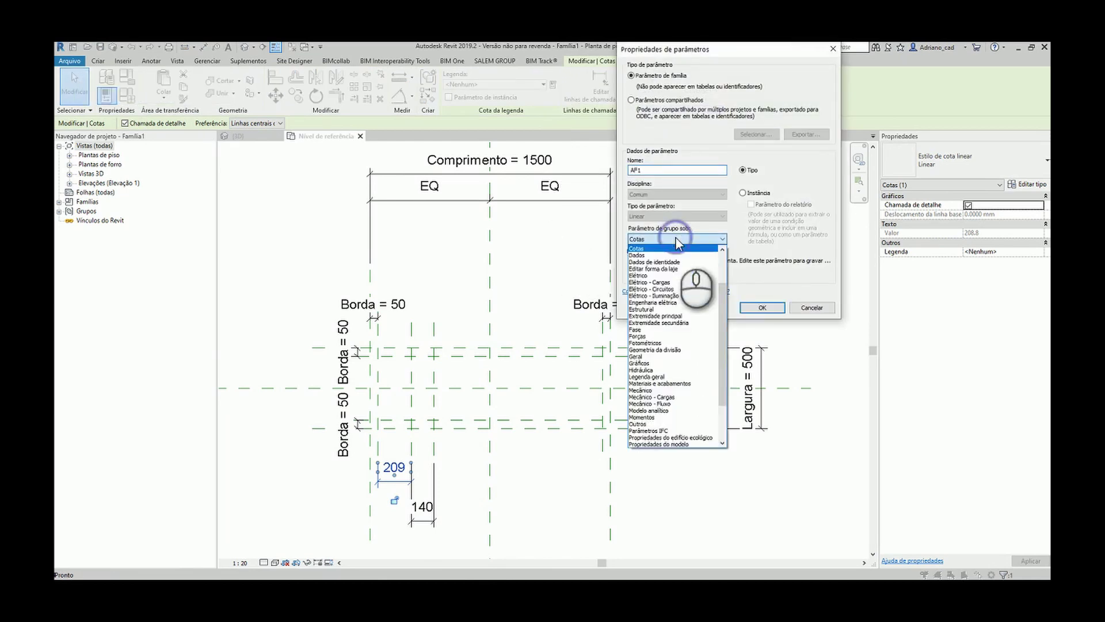
key("o")
key("Return")
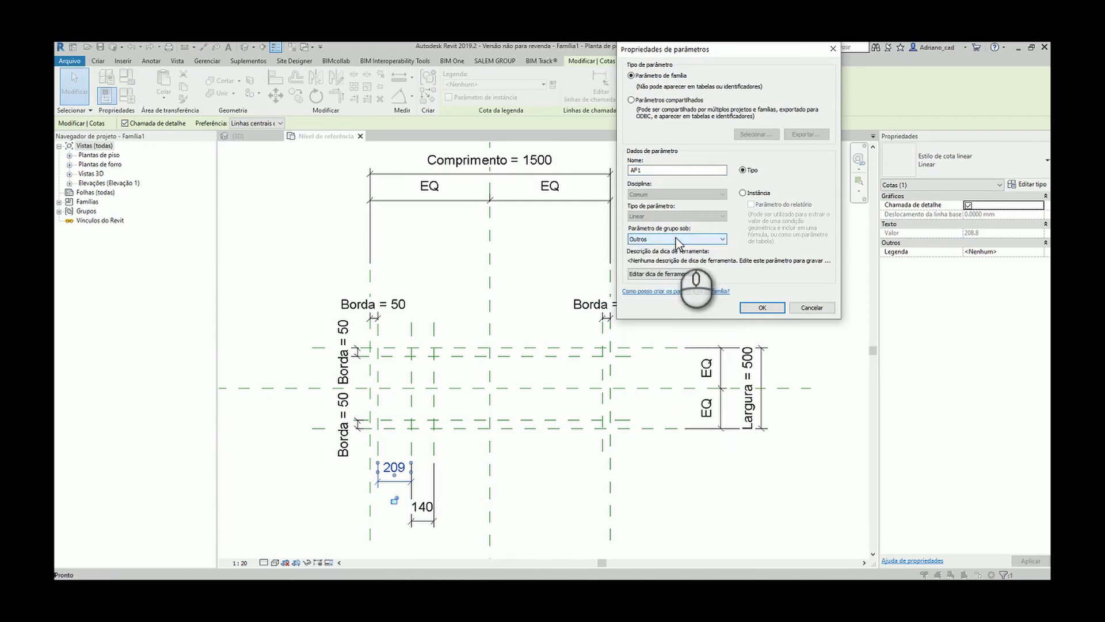
left_click(745, 307)
Step: Label the dimension between the two new vertical planes with a new type parameter AF2, grouped under Outros
left_click(422, 506)
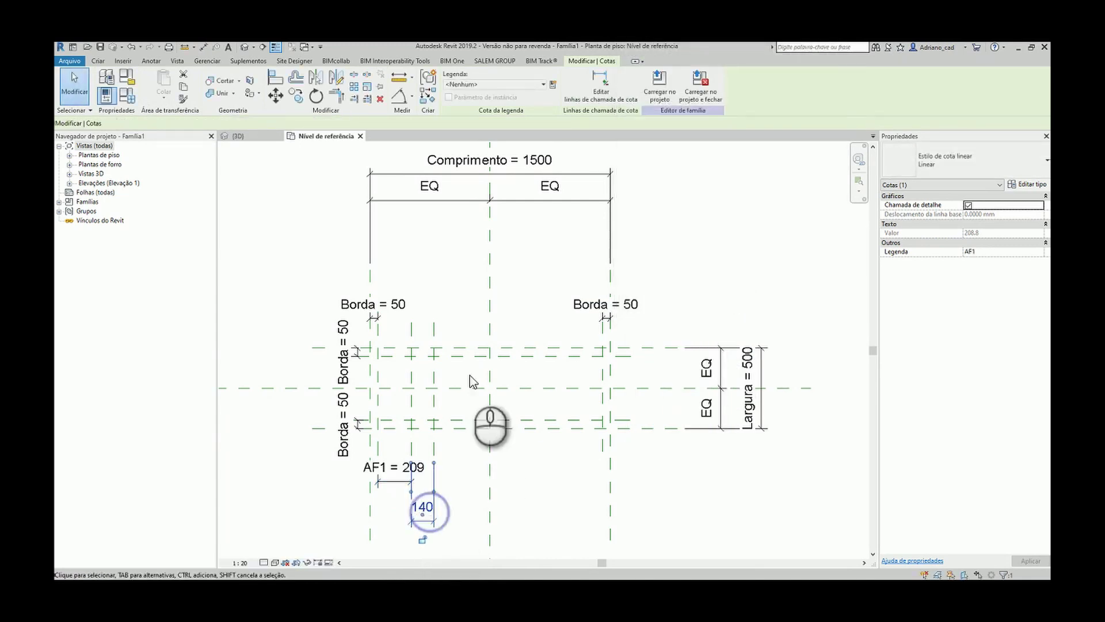
left_click(553, 85)
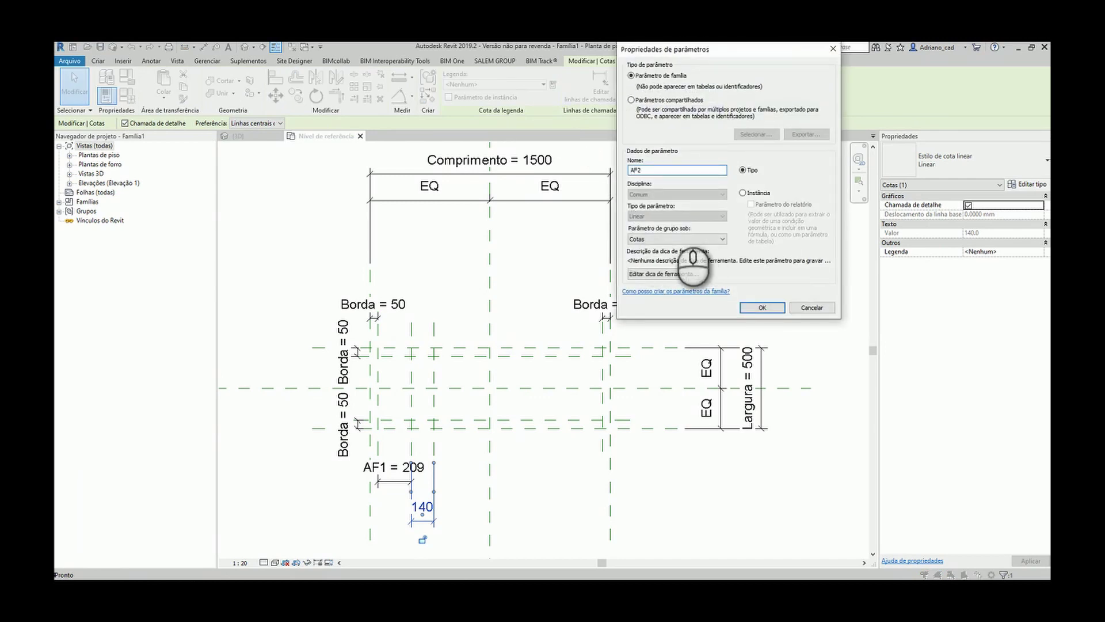
left_click(673, 238)
left_click(673, 239)
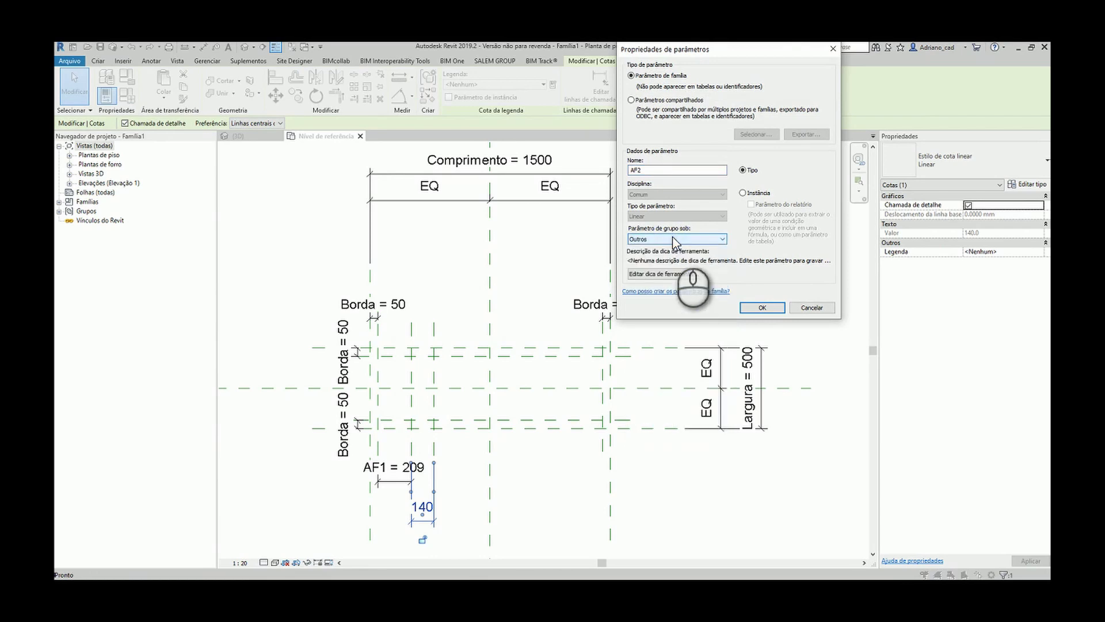
left_click(762, 306)
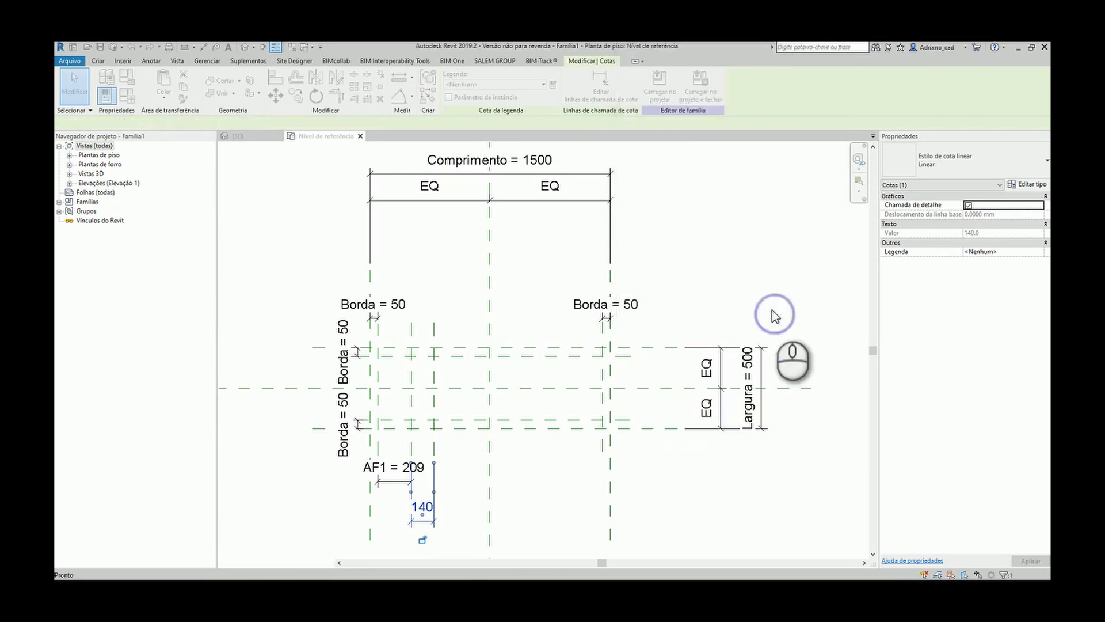
left_click(555, 469)
Step: Set the AF1 dimension to 100 and the AF2 dimension to 150
middle_click_drag(553, 473, 530, 455)
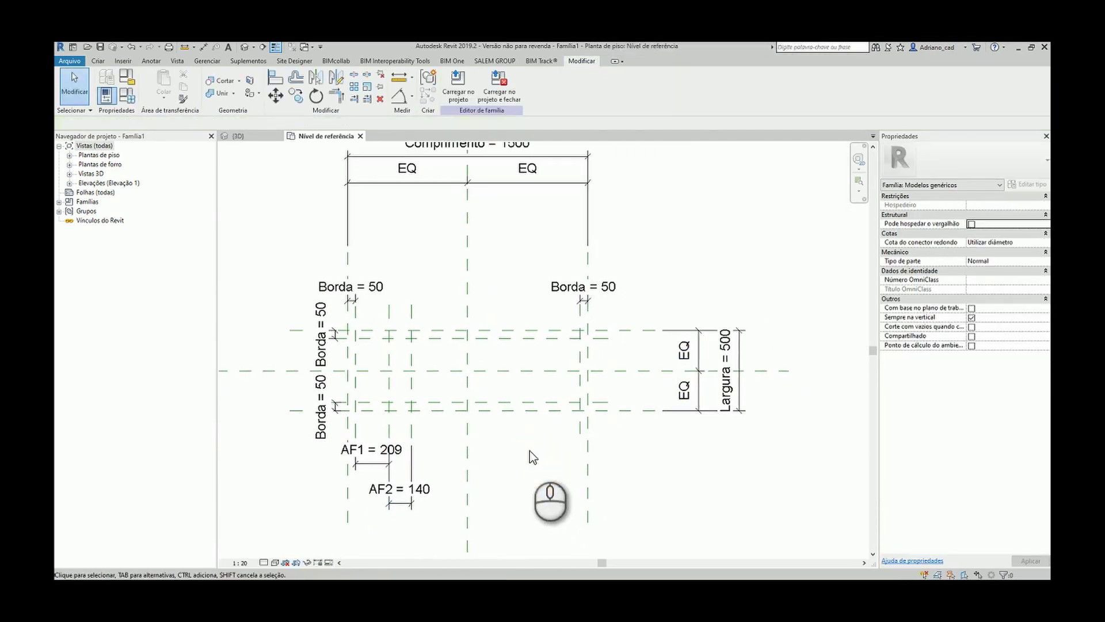
left_click(378, 462)
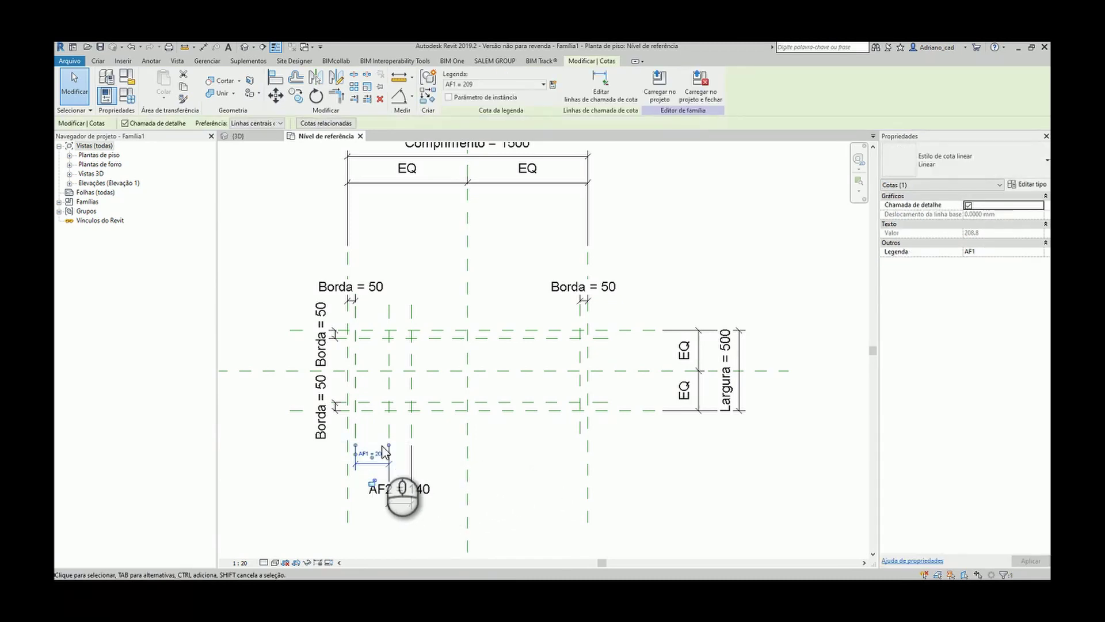
left_click(382, 442)
left_click(384, 452)
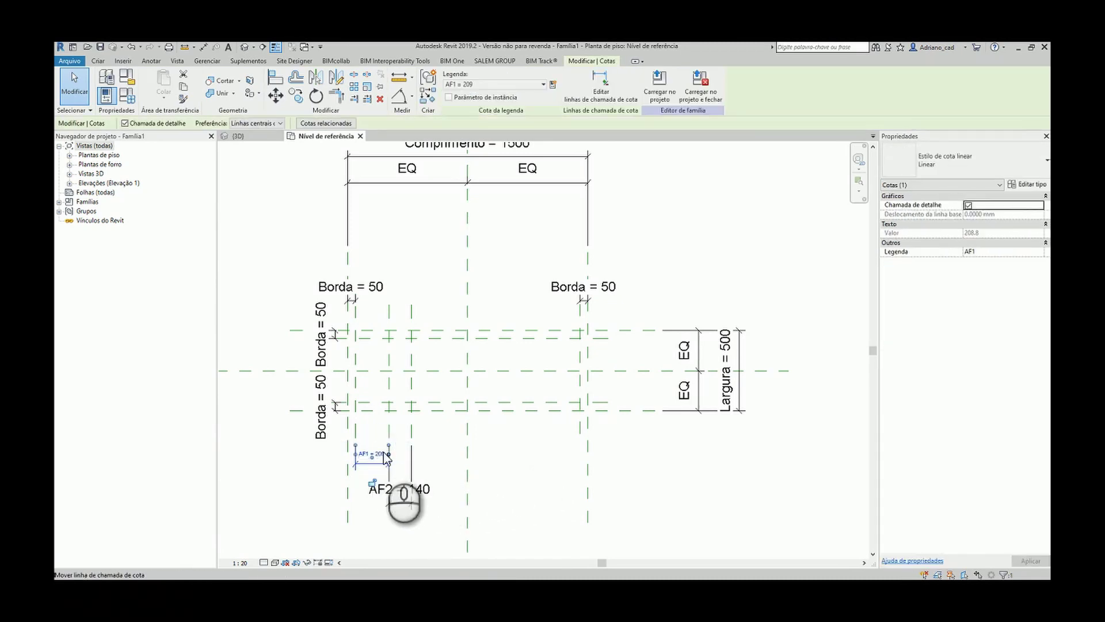
type("1")
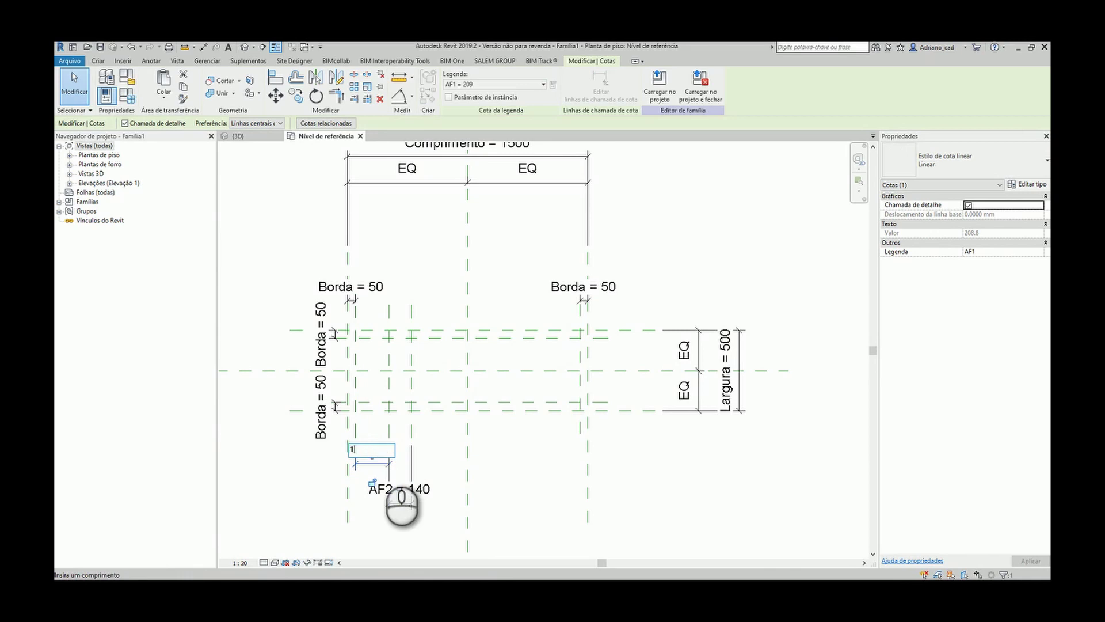
type("00")
key("Return")
left_click(388, 492)
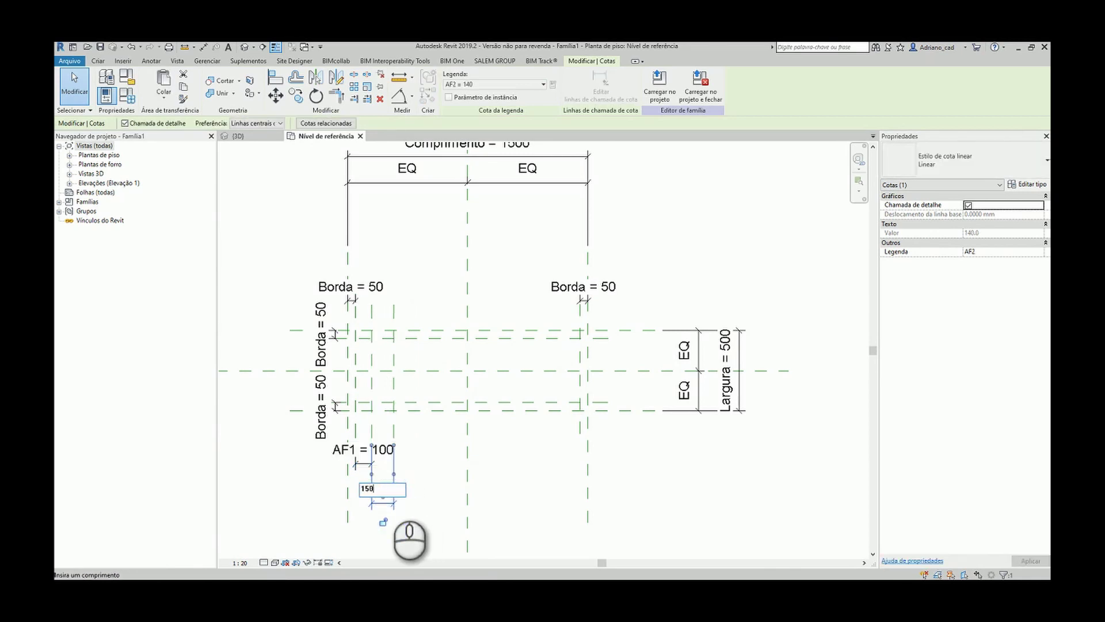
left_click(272, 457)
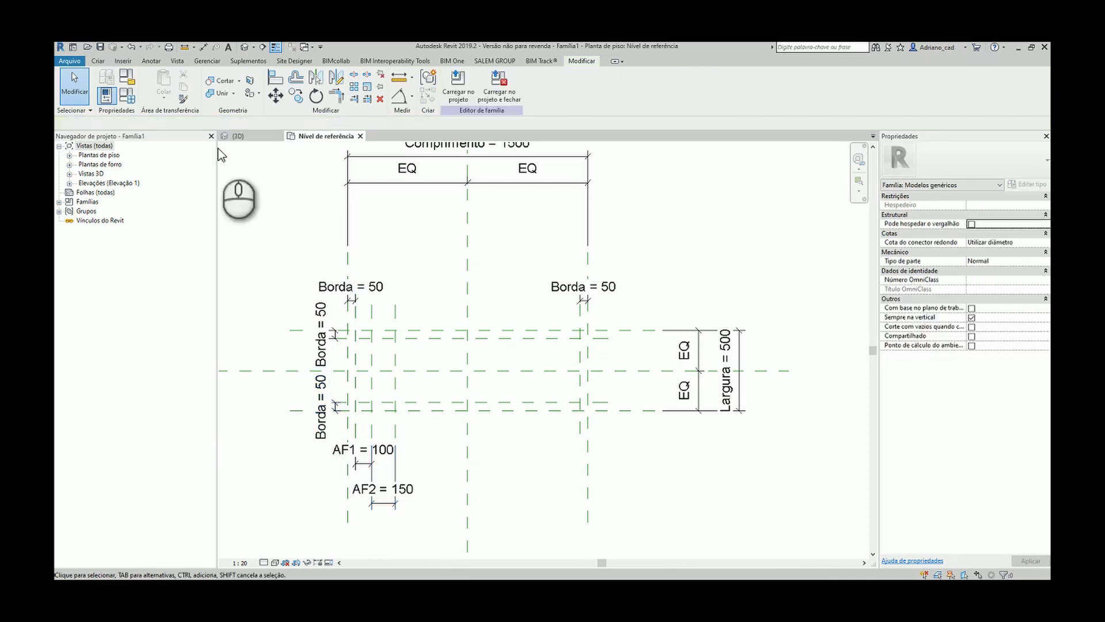
Step: Start an extrusion and sketch a 1500 by 500 rectangle between opposite corners of the outer reference planes
left_click(99, 61)
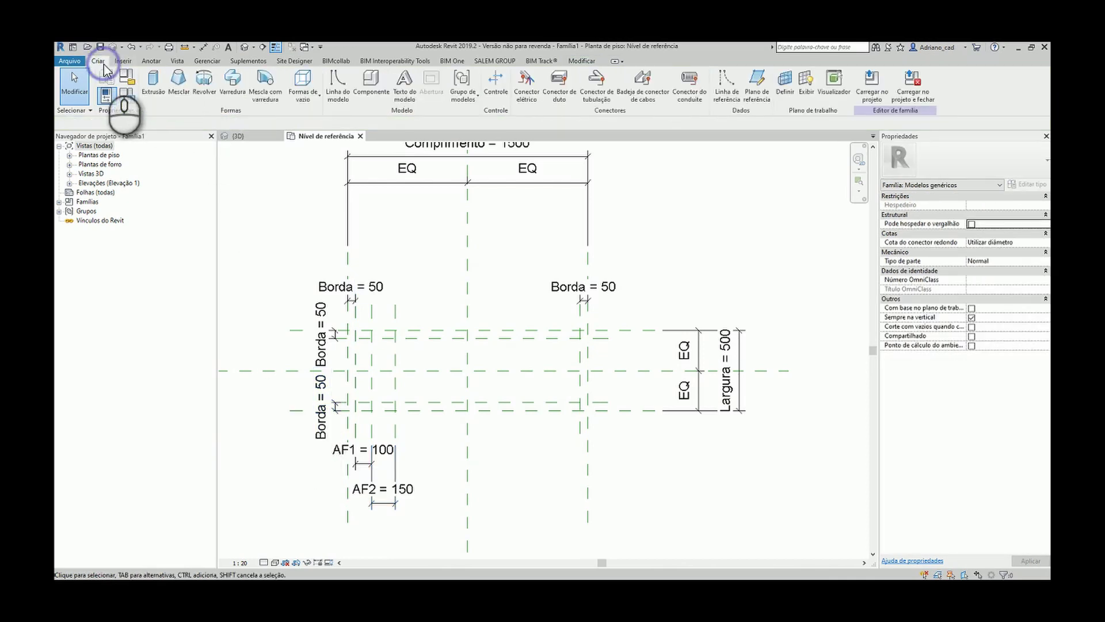
left_click(154, 82)
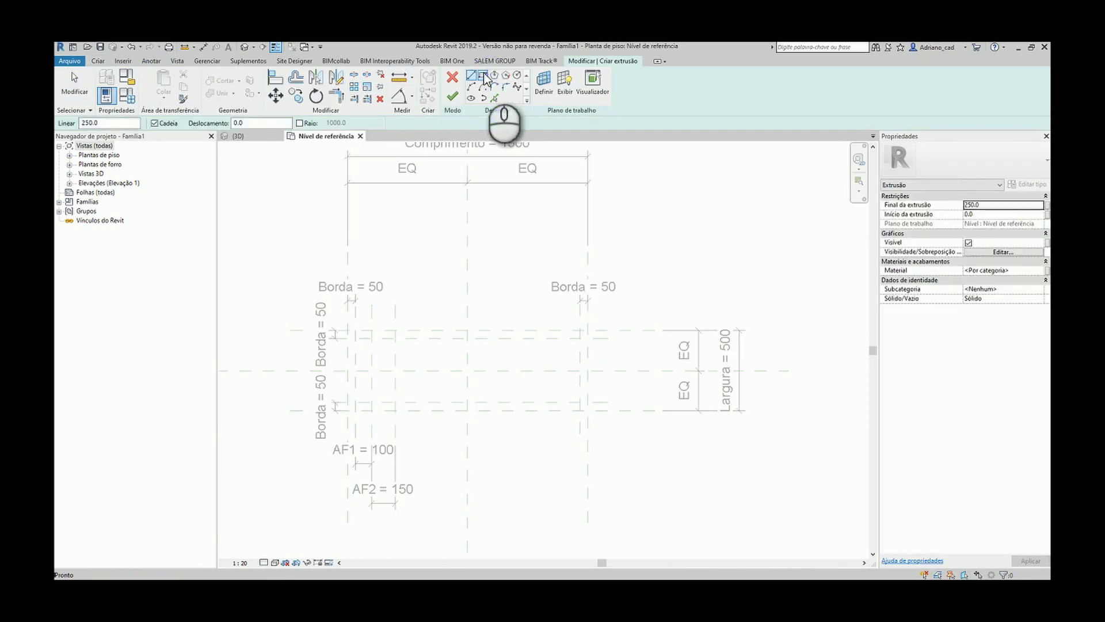
left_click(484, 77)
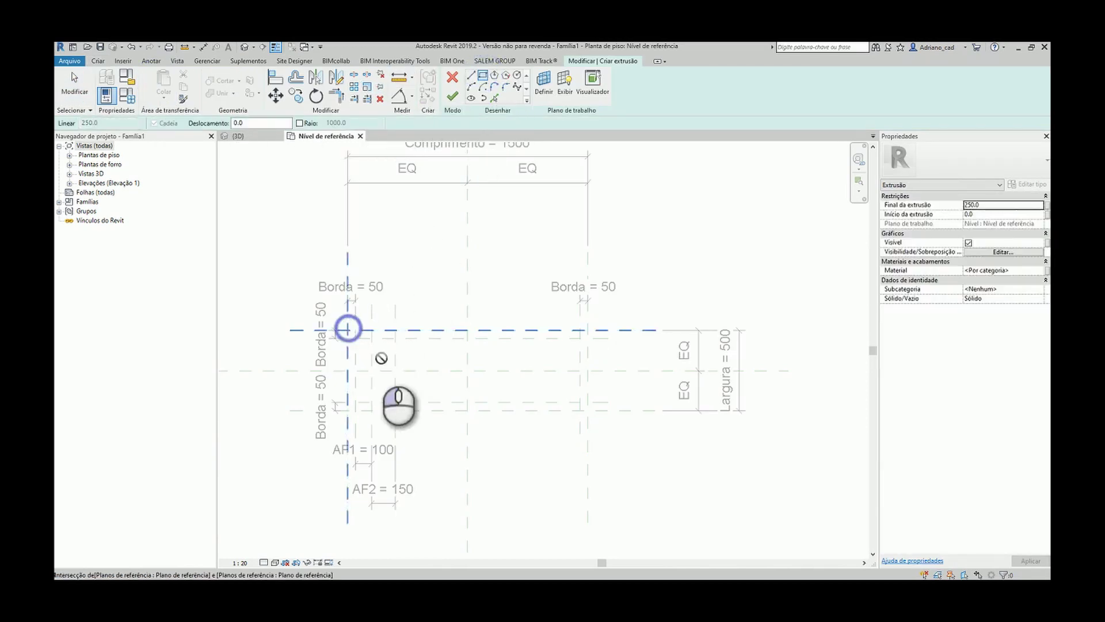
left_click(347, 328)
left_click(588, 410)
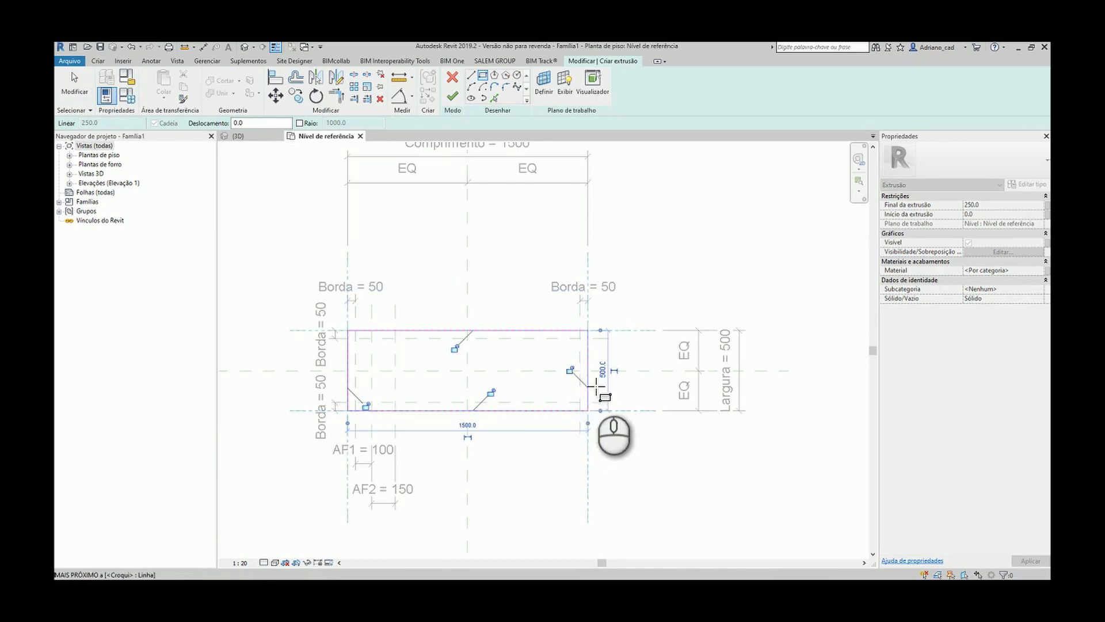
Step: Lock all four sides of the sketched rectangle to the outer reference planes
left_click(574, 372)
left_click(459, 350)
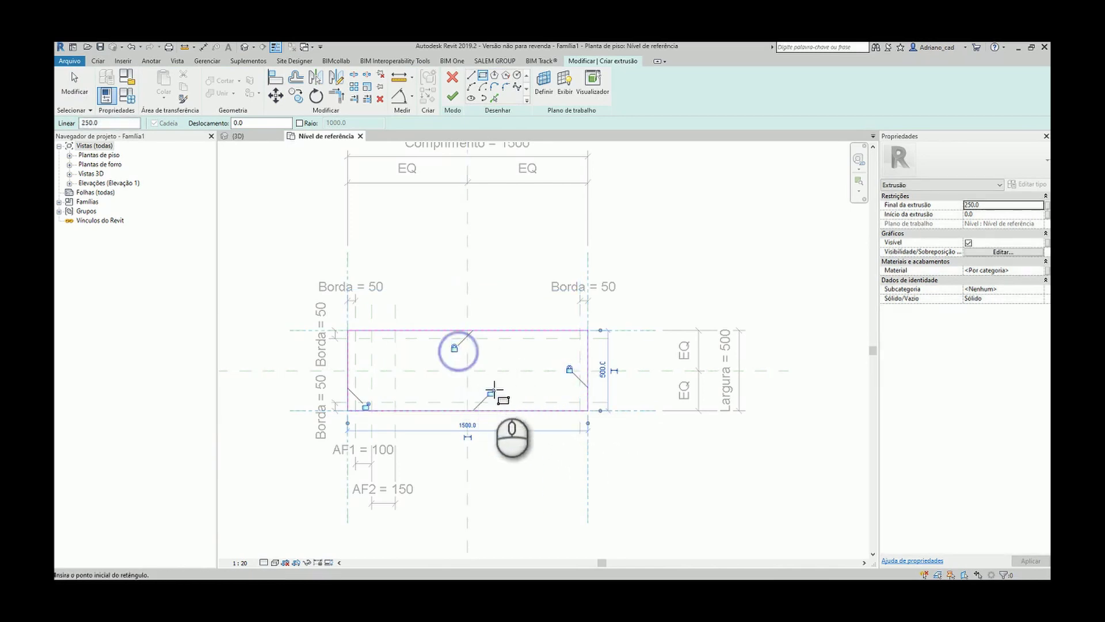
left_click(491, 392)
left_click(365, 405)
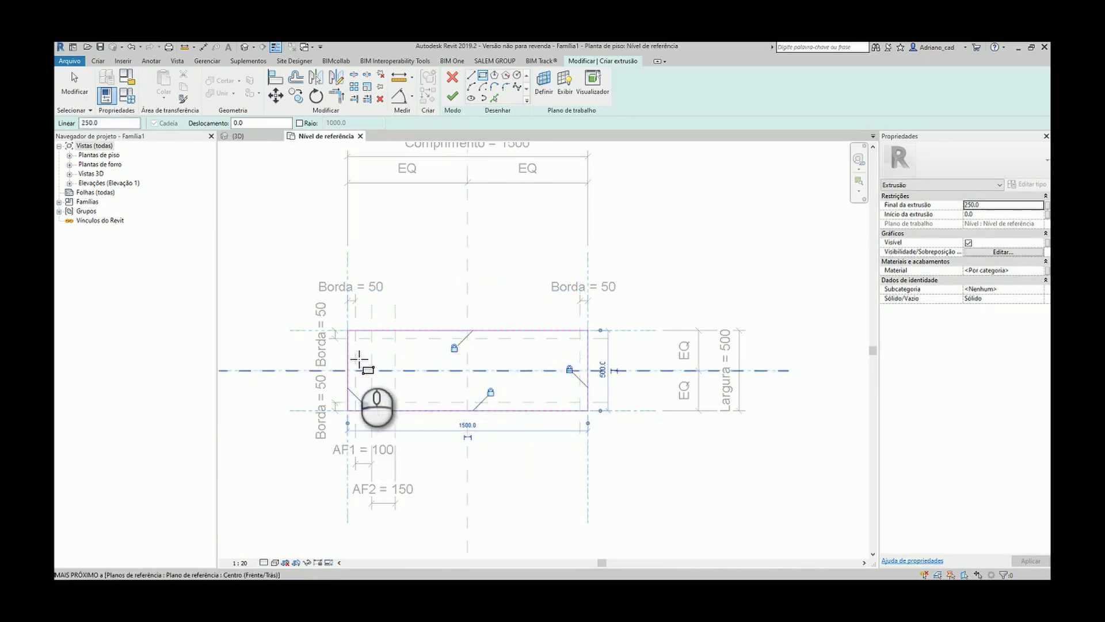
Step: Sketch a 1400 by 400 inner rectangle on the border reference planes, lock its four sides to them and finish the extrusion
left_click(358, 339)
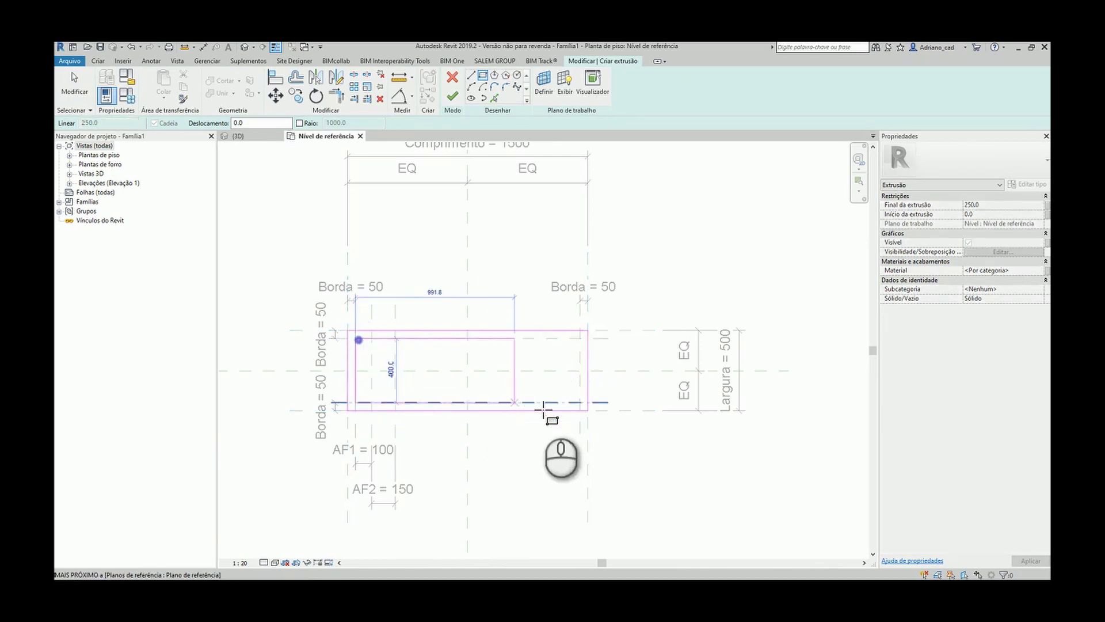
left_click(582, 404)
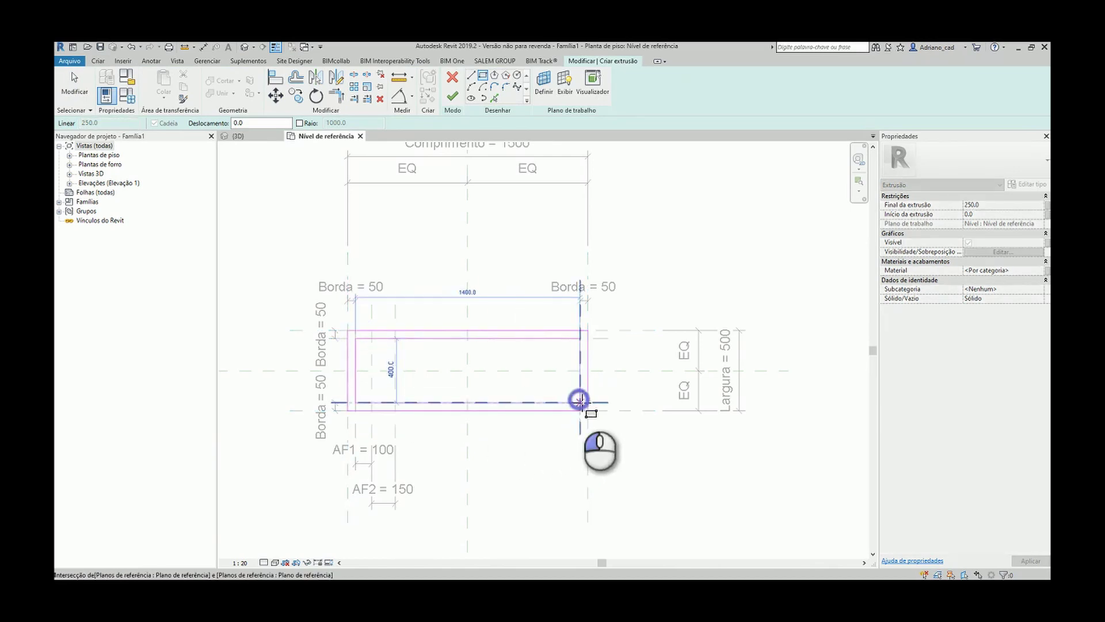
left_click(562, 338)
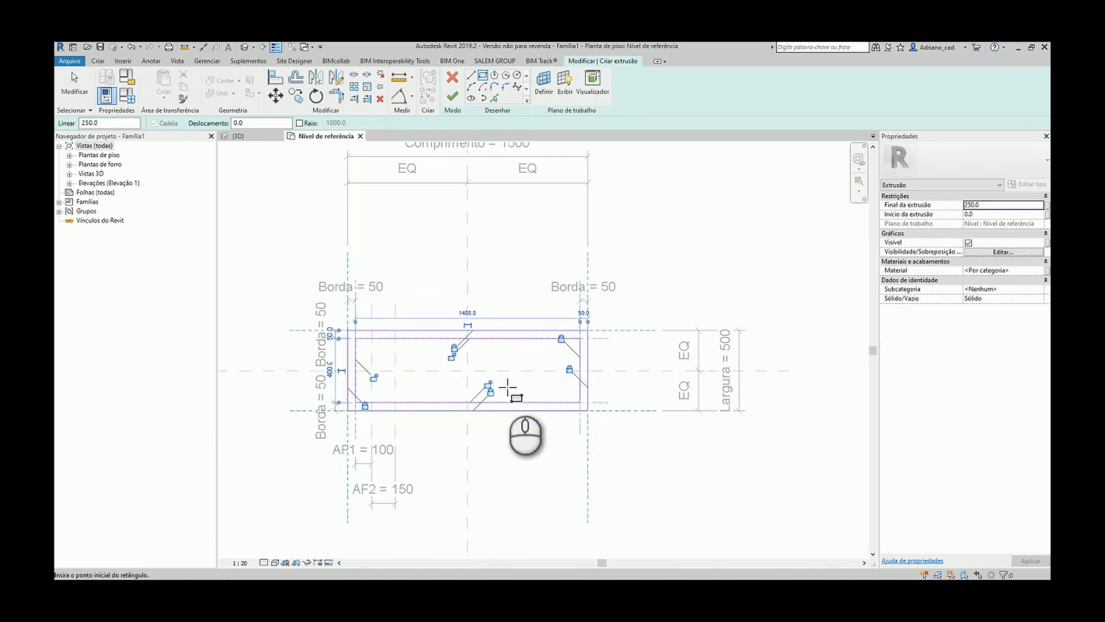
left_click(489, 388)
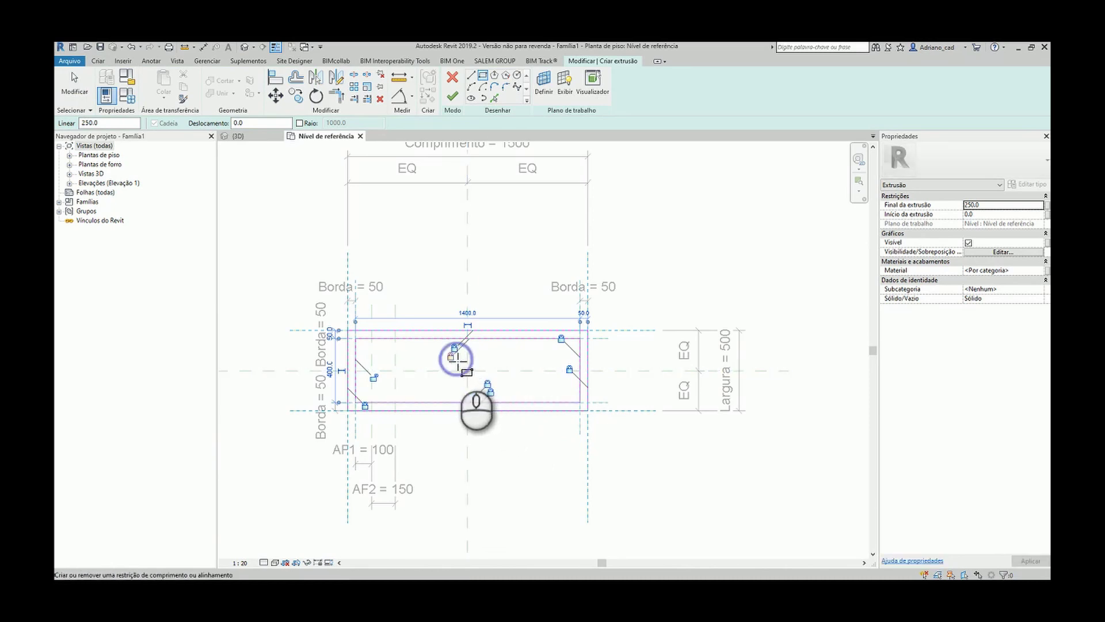
left_click(374, 377)
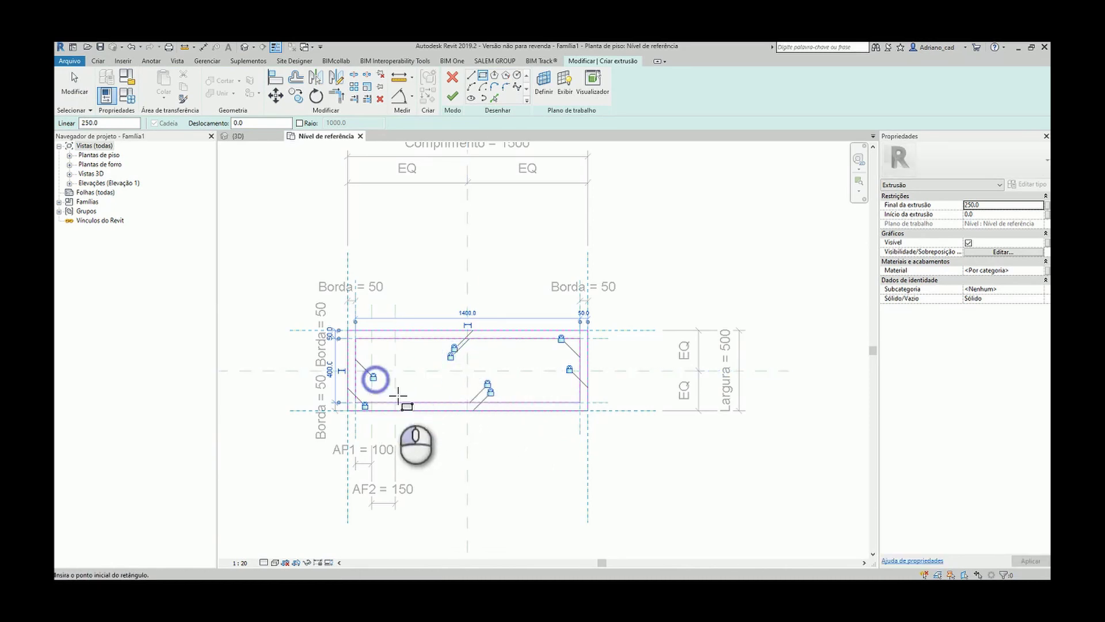
left_click(458, 99)
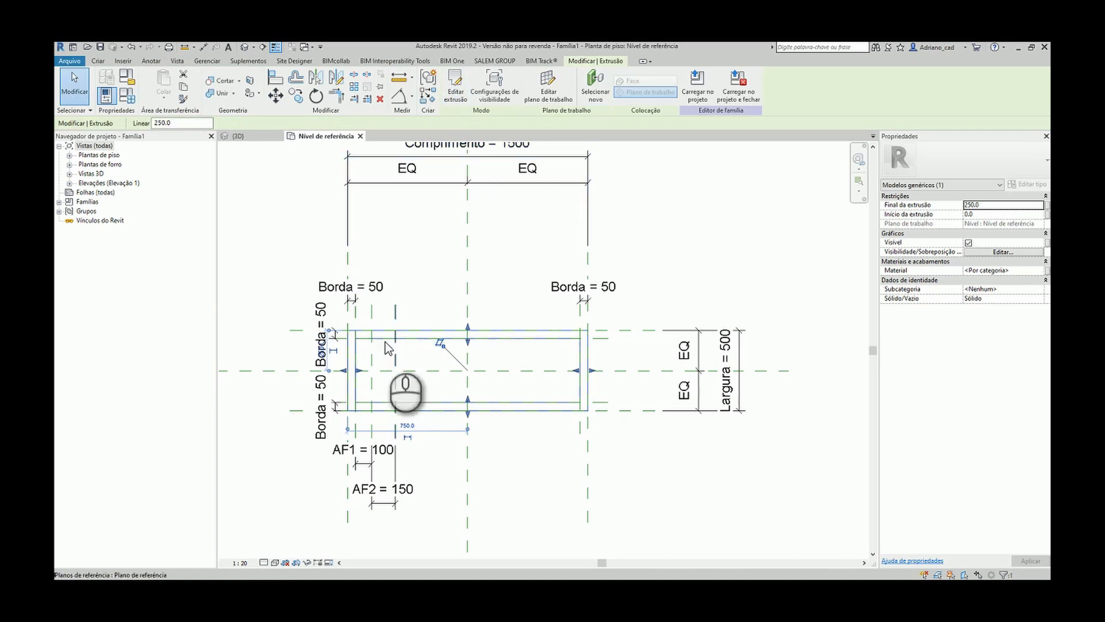
Step: In the Parte frontal elevation, draw a horizontal reference plane across the frame, about 355 above the reference level
double_click(109, 182)
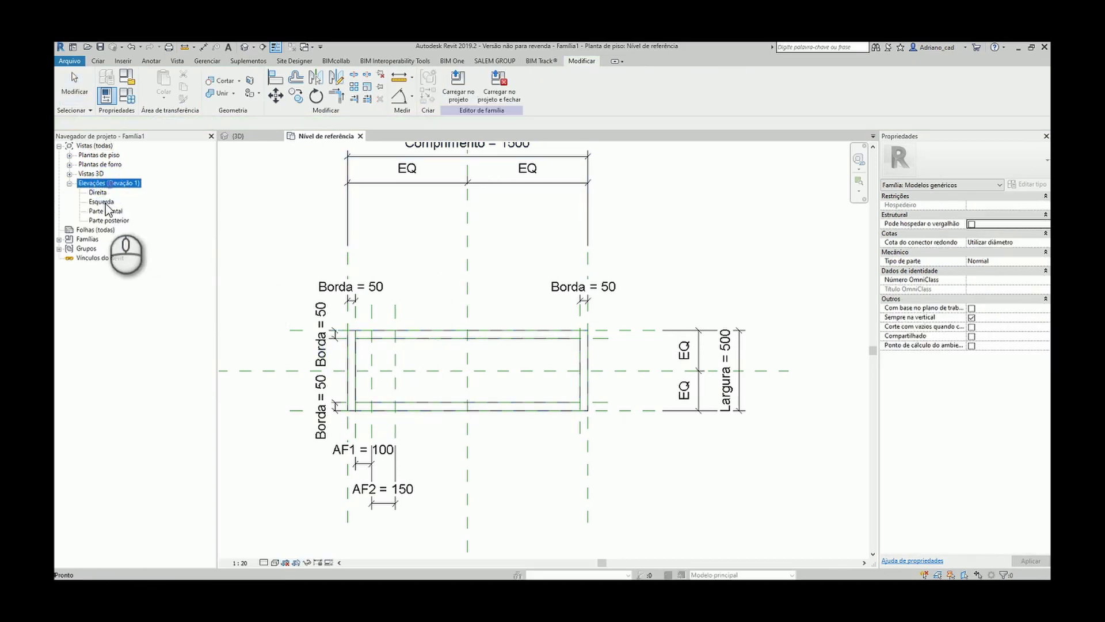
double_click(106, 210)
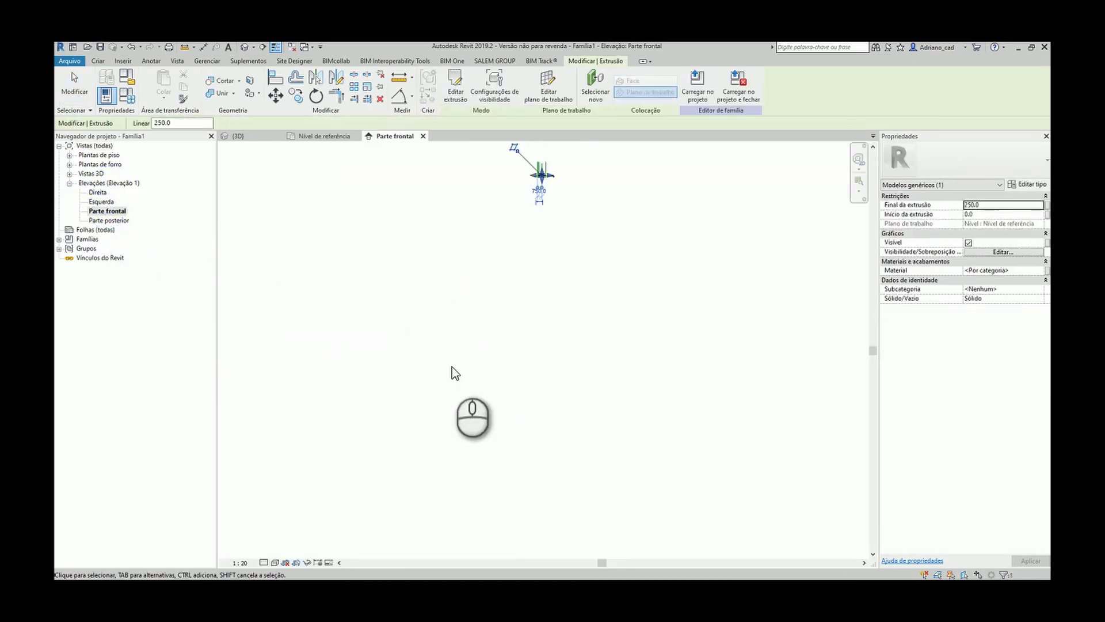
key("Escape")
middle_click(523, 327)
middle_click(523, 326)
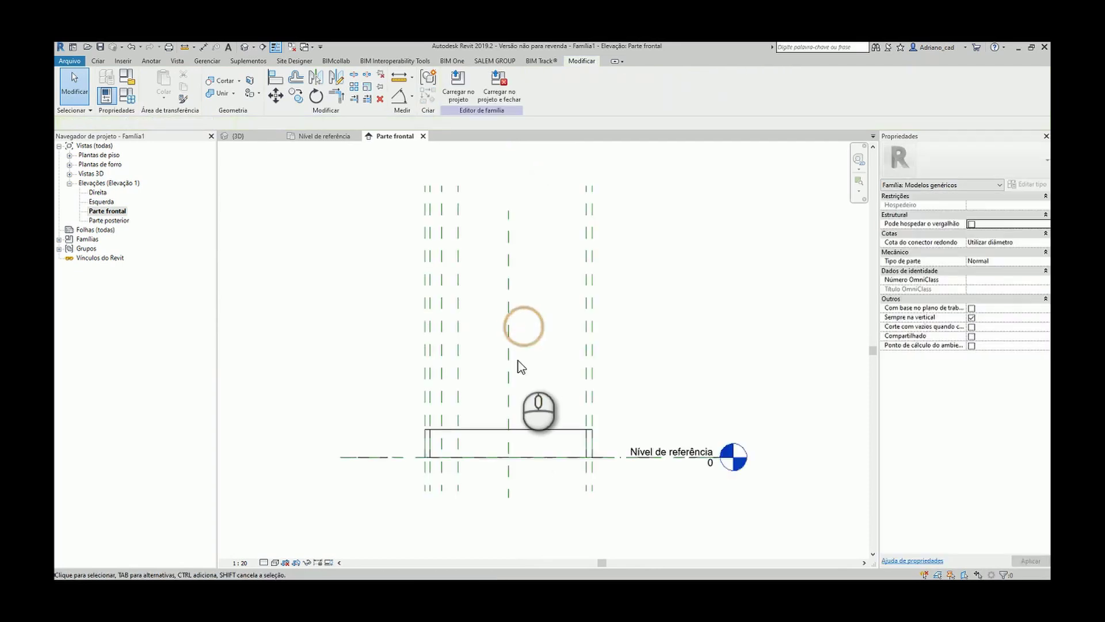
scroll(512, 406, "up", 1)
left_click(379, 421)
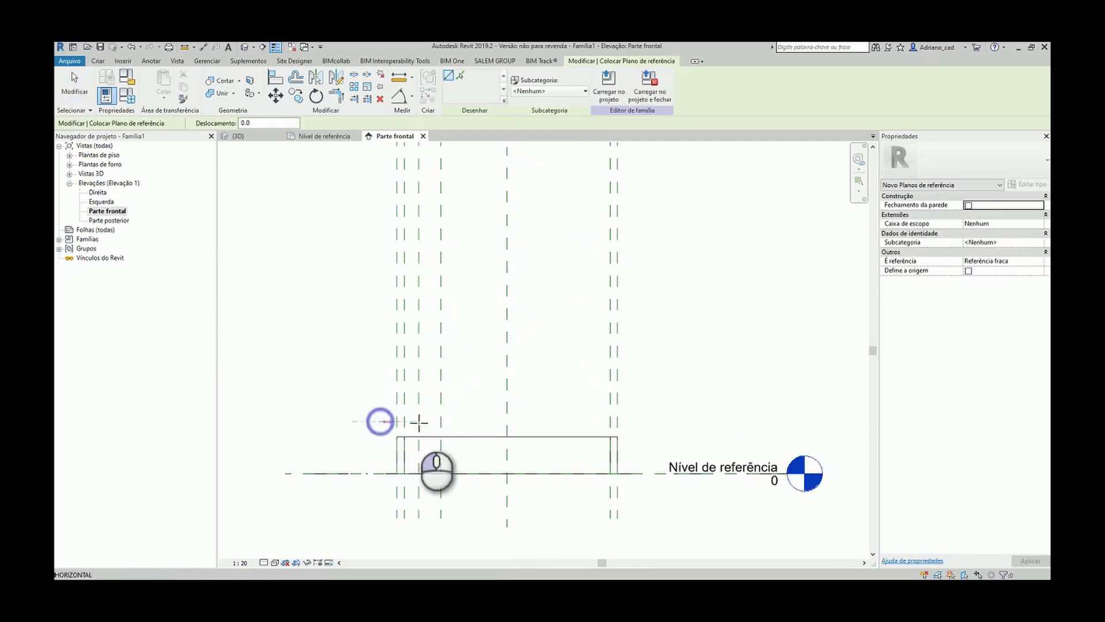
left_click(647, 421)
Step: Dimension the height between the reference level and the new horizontal plane
key("d")
key("i")
left_click(643, 421)
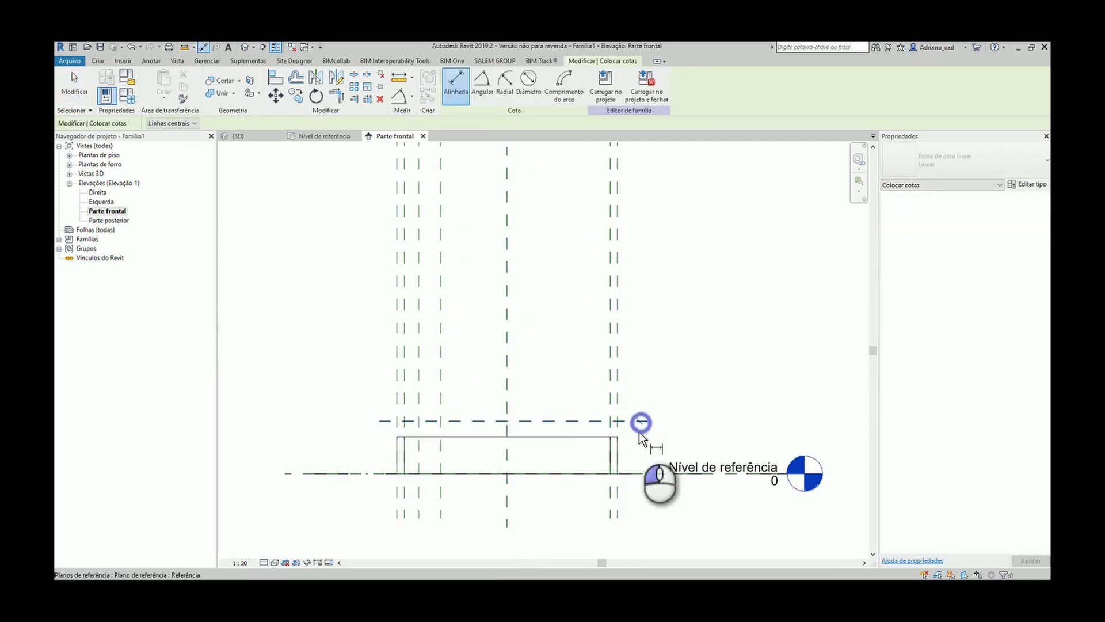
left_click(641, 473)
left_click(645, 446)
key("Escape")
key("Escape")
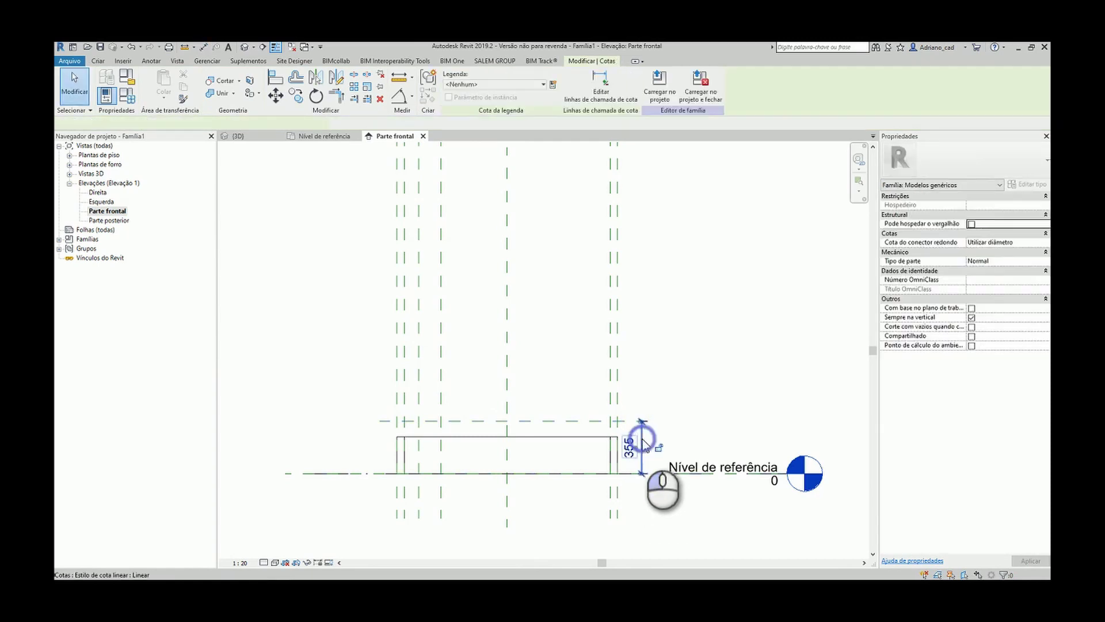
Step: Label the height dimension with a new type parameter named Altura Grelha, grouped under Cotas
left_click(643, 437)
scroll(644, 445, "up", 3)
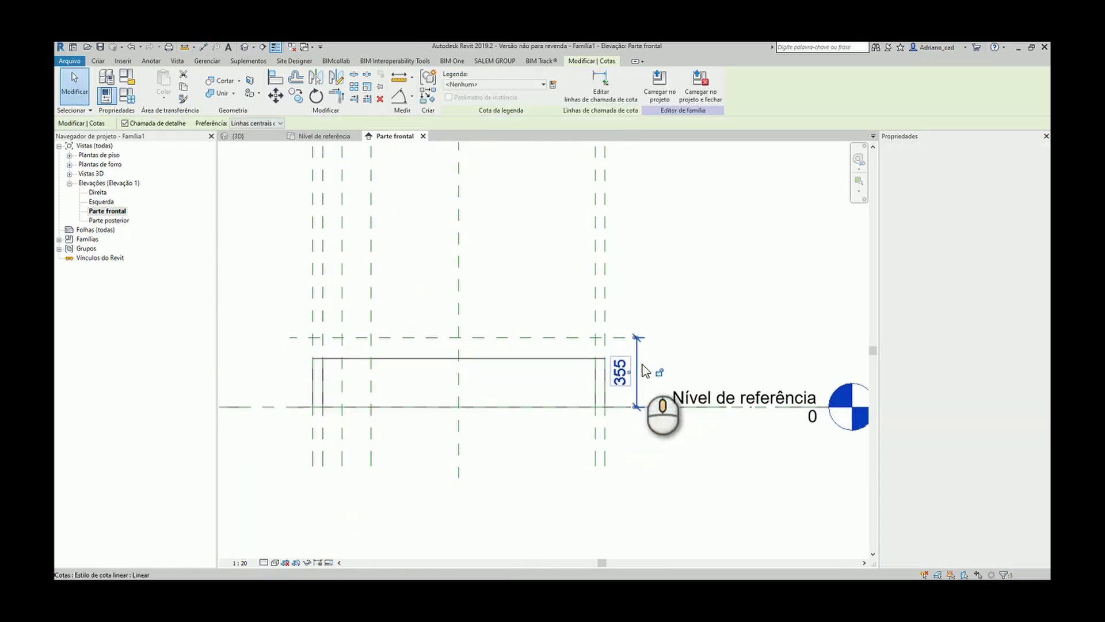
left_click(552, 84)
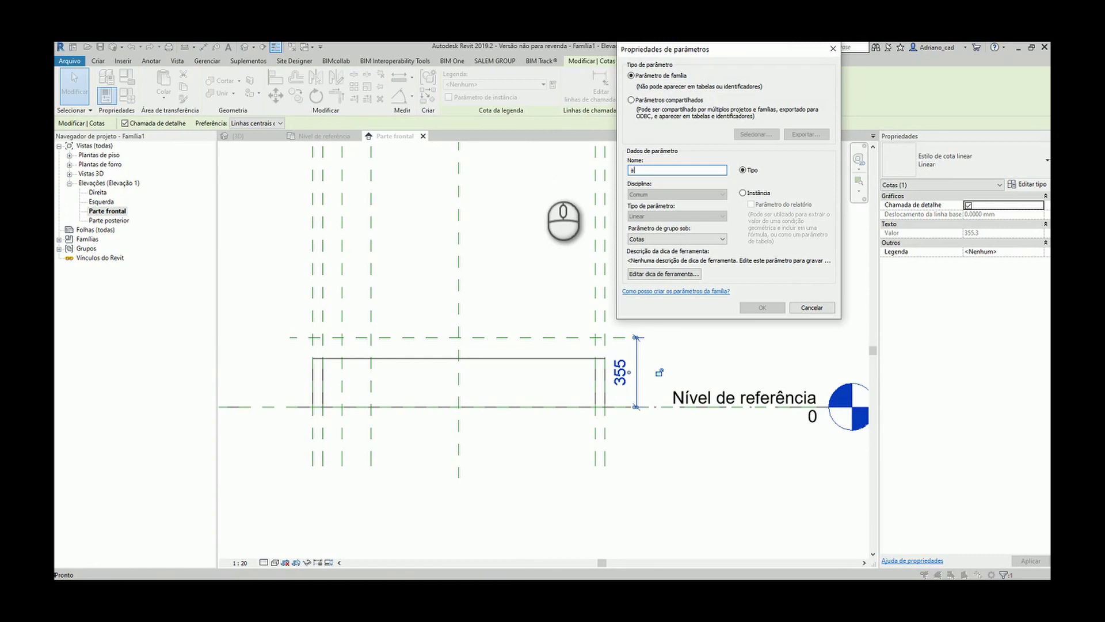
type("A")
key("Caps_Lock")
type("ltura Grelha")
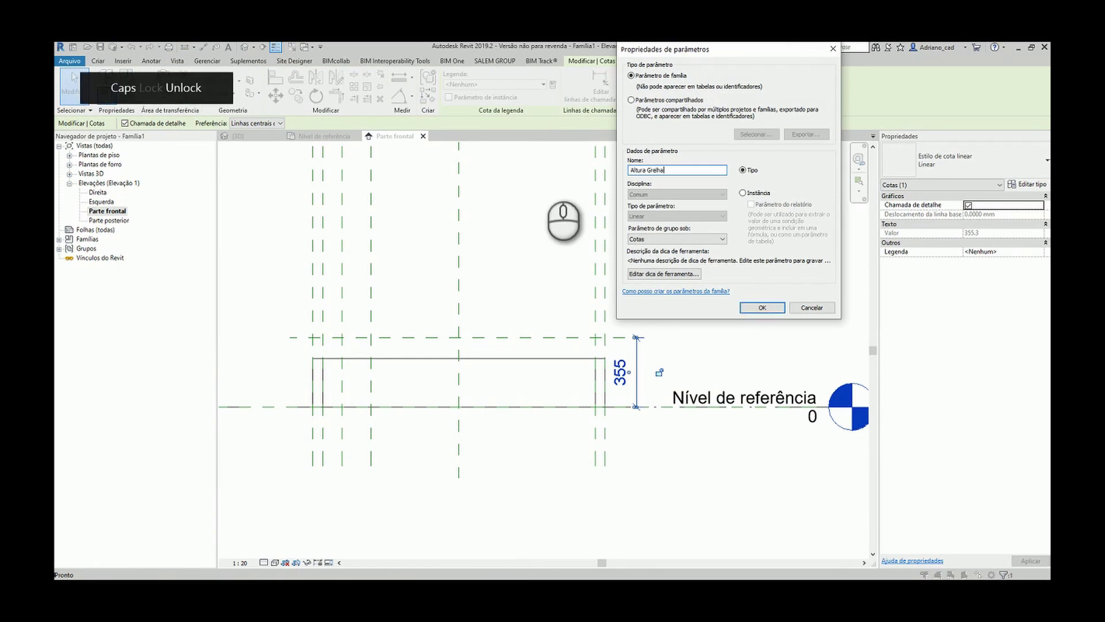
key("Return")
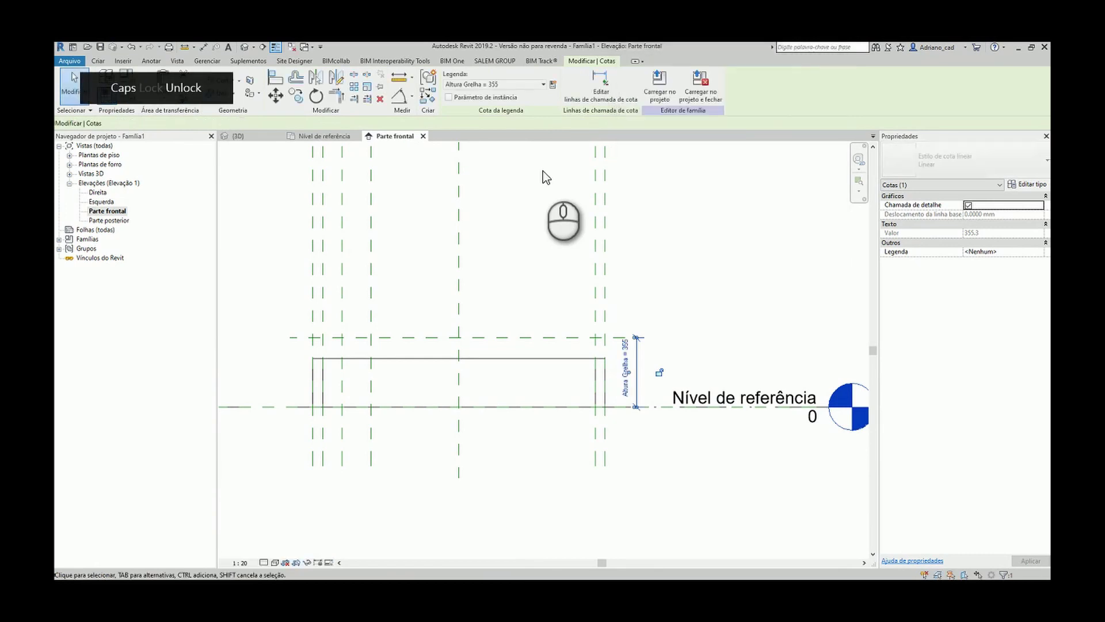
Step: Align the top face of the extrusion to the horizontal reference plane
key("l")
left_click(566, 337)
left_click(567, 358)
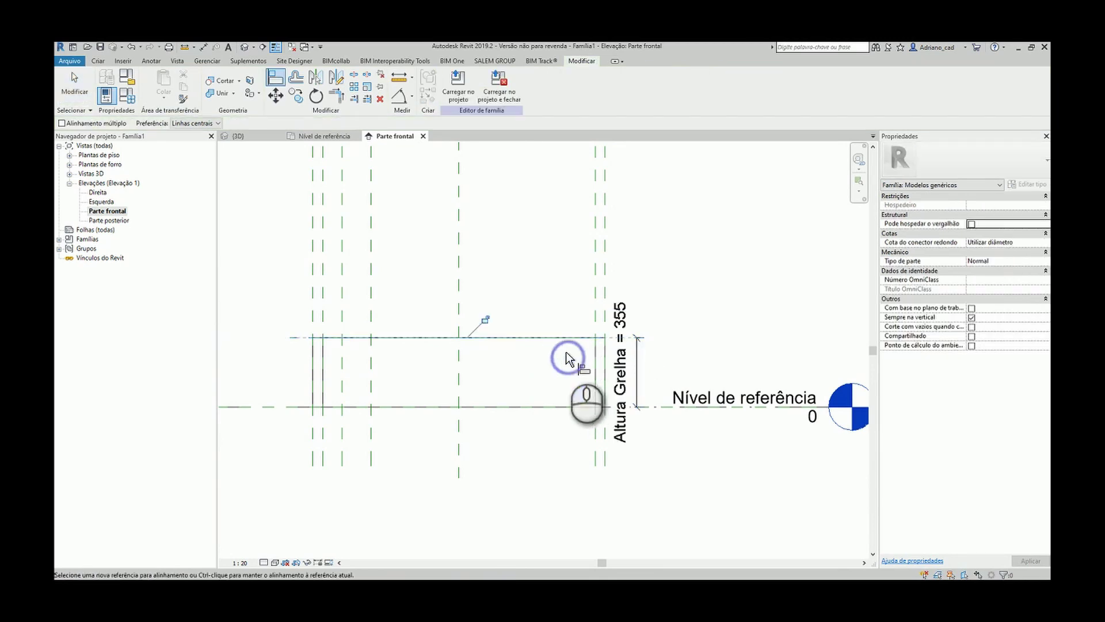
key("Escape")
Step: Set the Altura Grelha dimension to 25
left_click(633, 396)
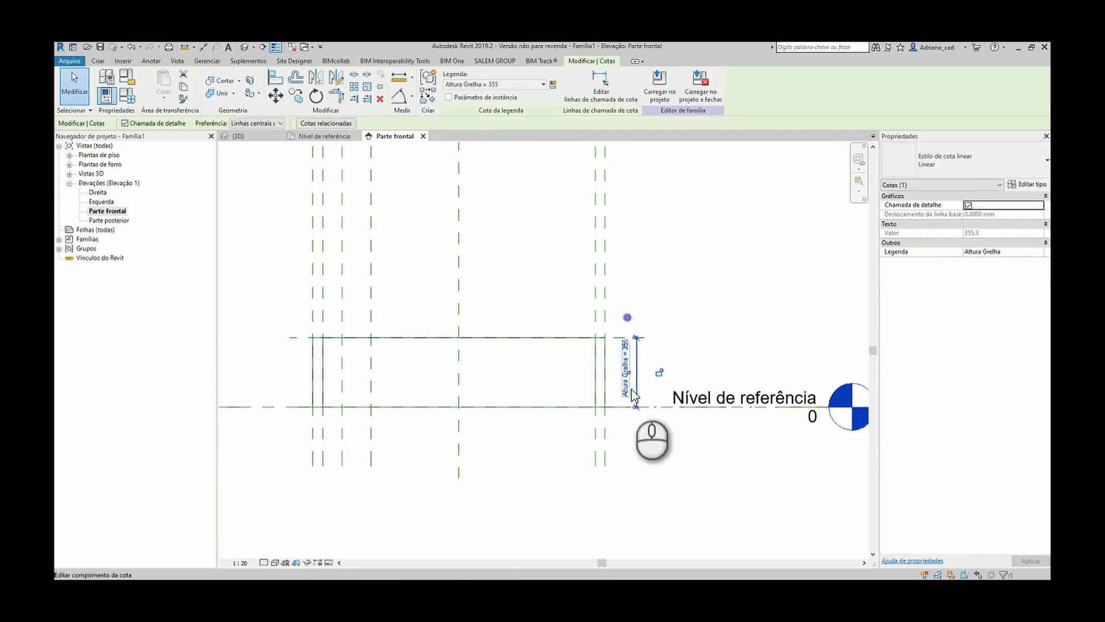
type("25")
key("Return")
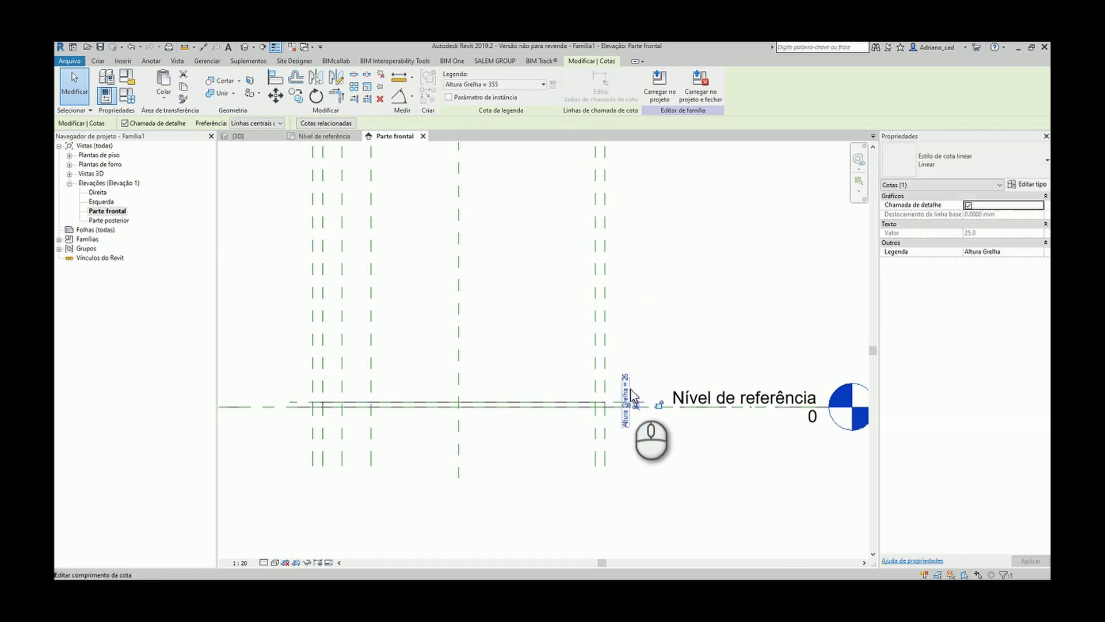
left_click(666, 345)
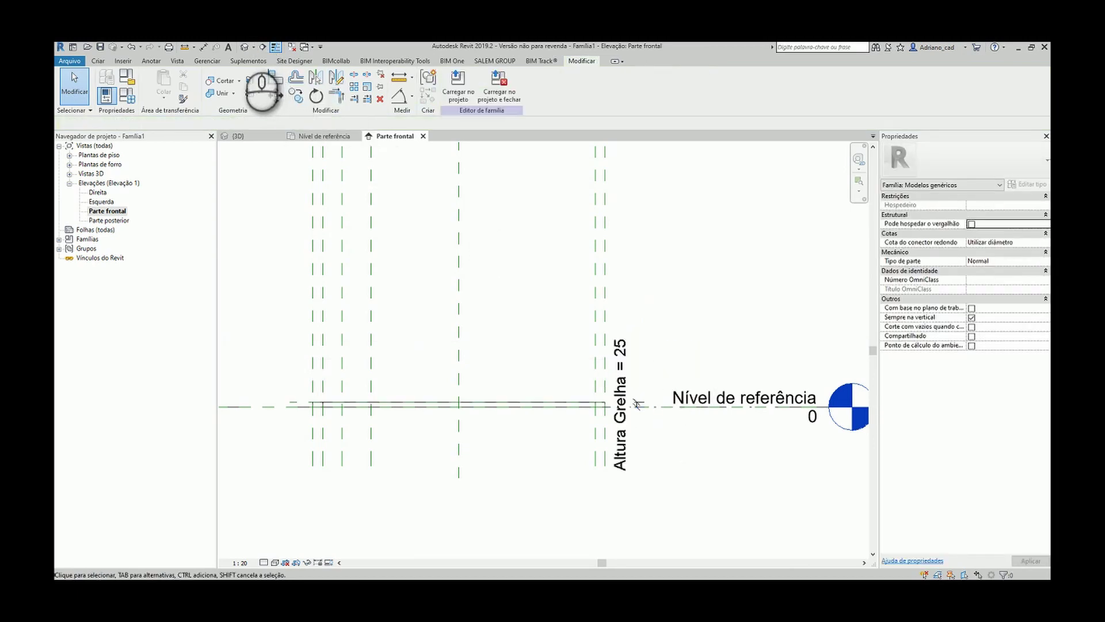
Step: Show the frame in 3D and flex the Borda parameter in the family types, applying 25 and finally 30
left_click(246, 35)
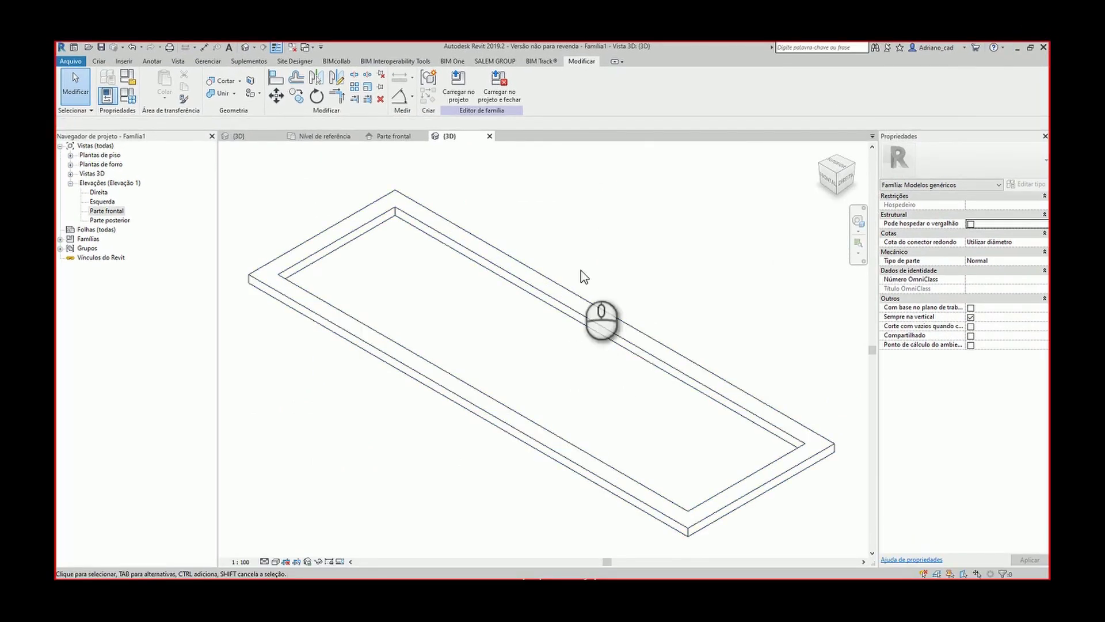
left_click(107, 95)
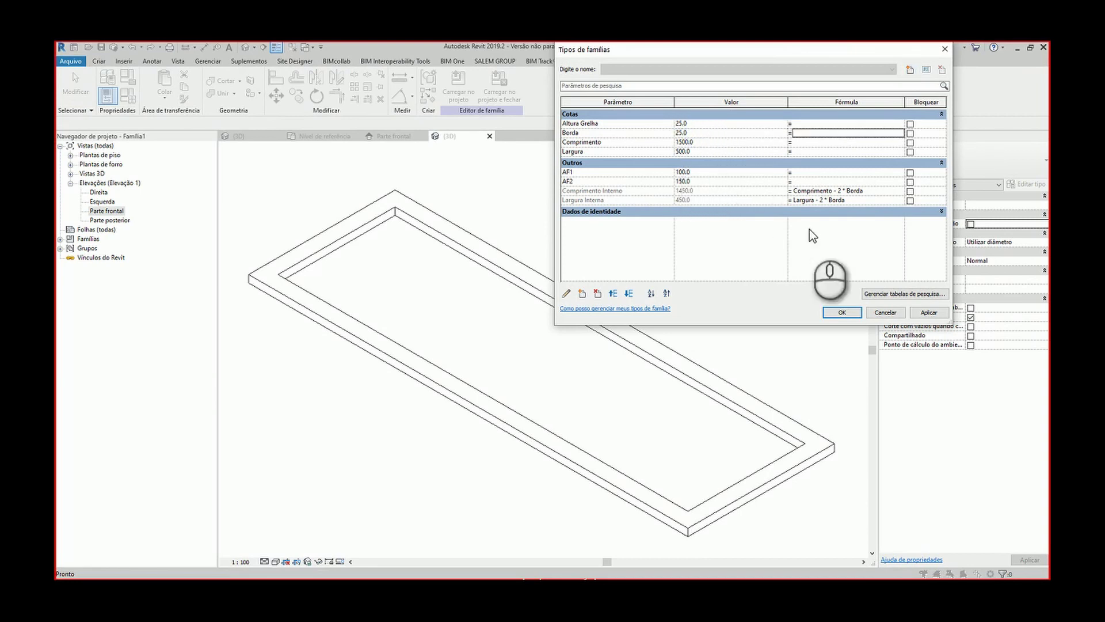
left_click(929, 312)
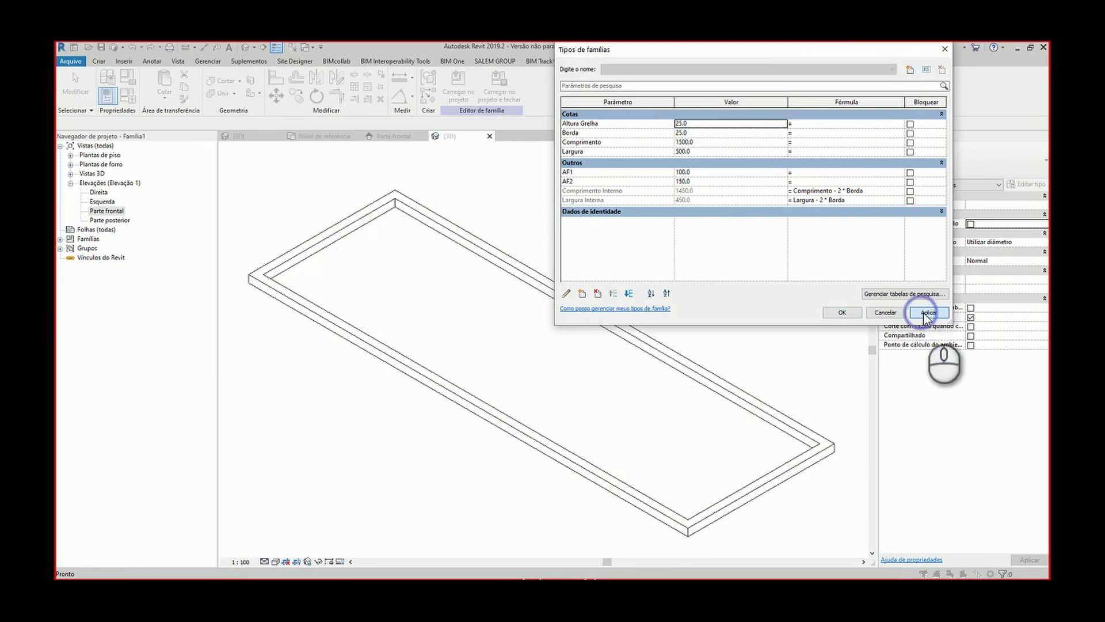
left_click(711, 137)
type("30")
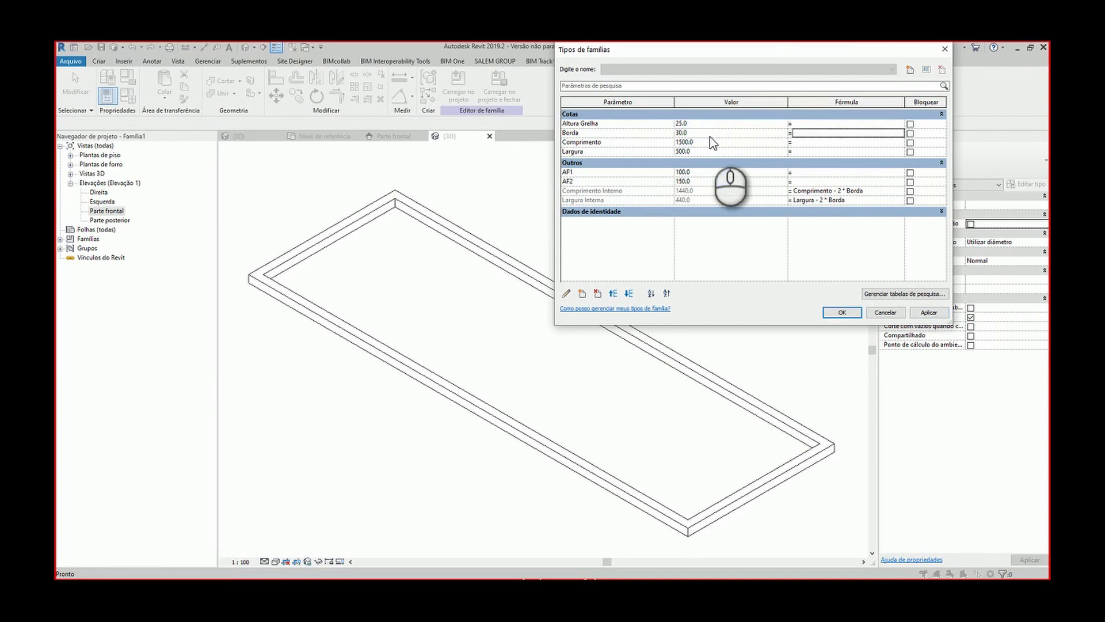
left_click(929, 312)
left_click(851, 313)
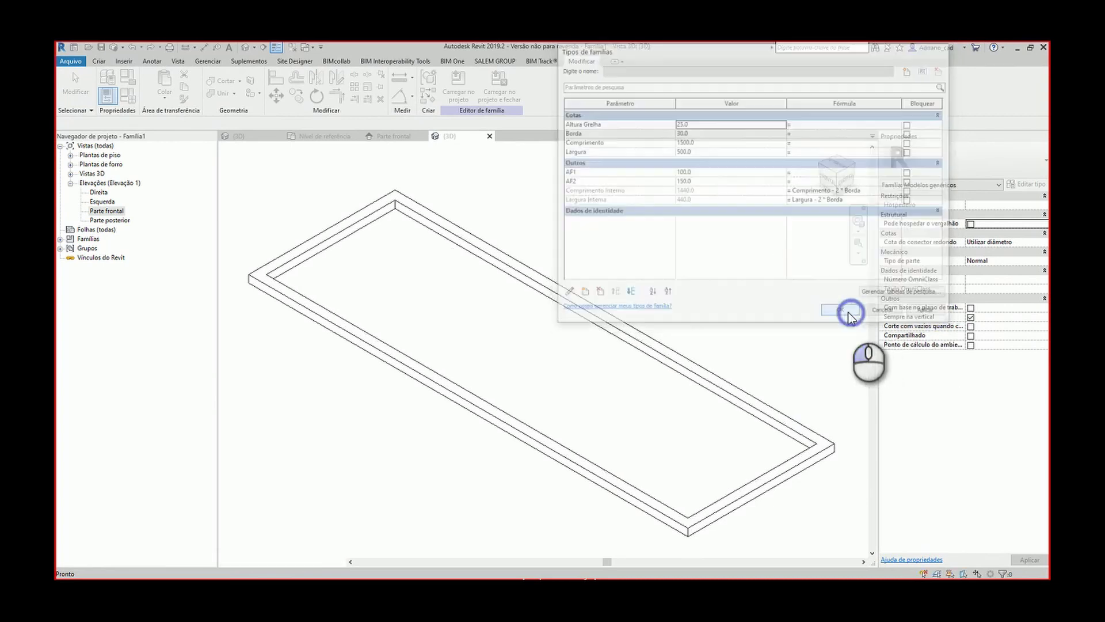
middle_click_drag(616, 296, 572, 288, "shift")
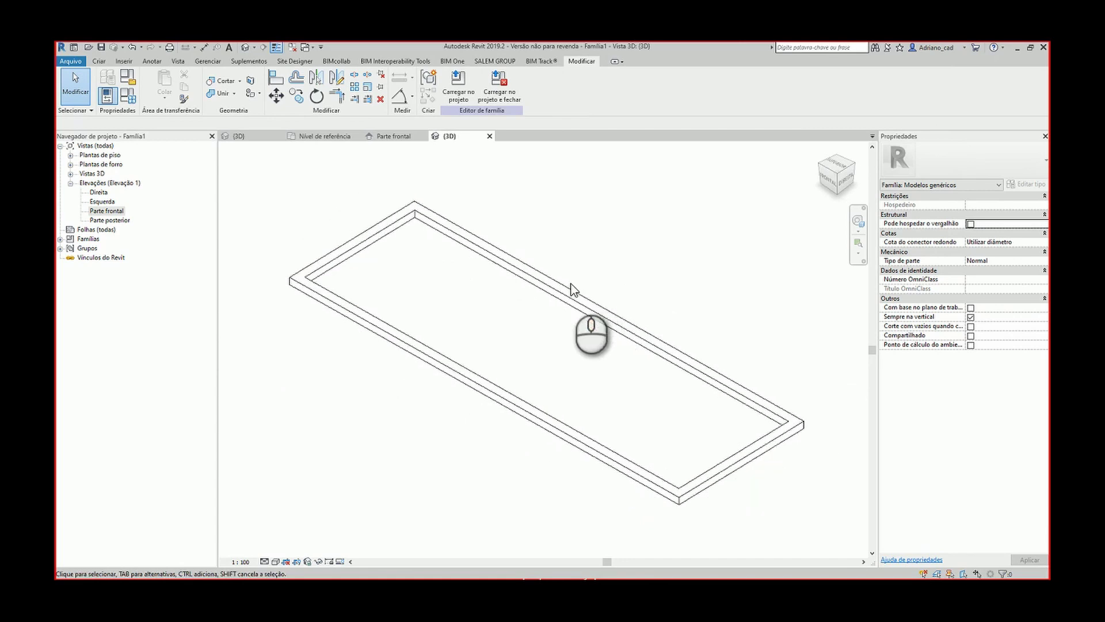
Step: Return to the Nível de referência floor plan and save the family as Grelha in 05-Atividades em Aula, replacing the existing file
double_click(101, 155)
double_click(118, 164)
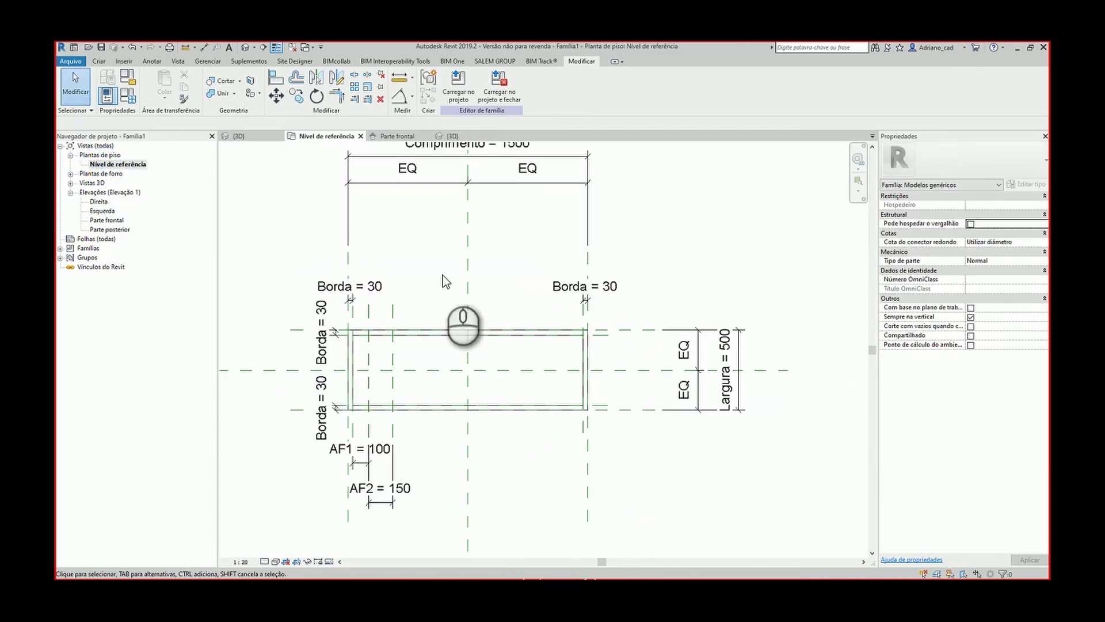
left_click(100, 47)
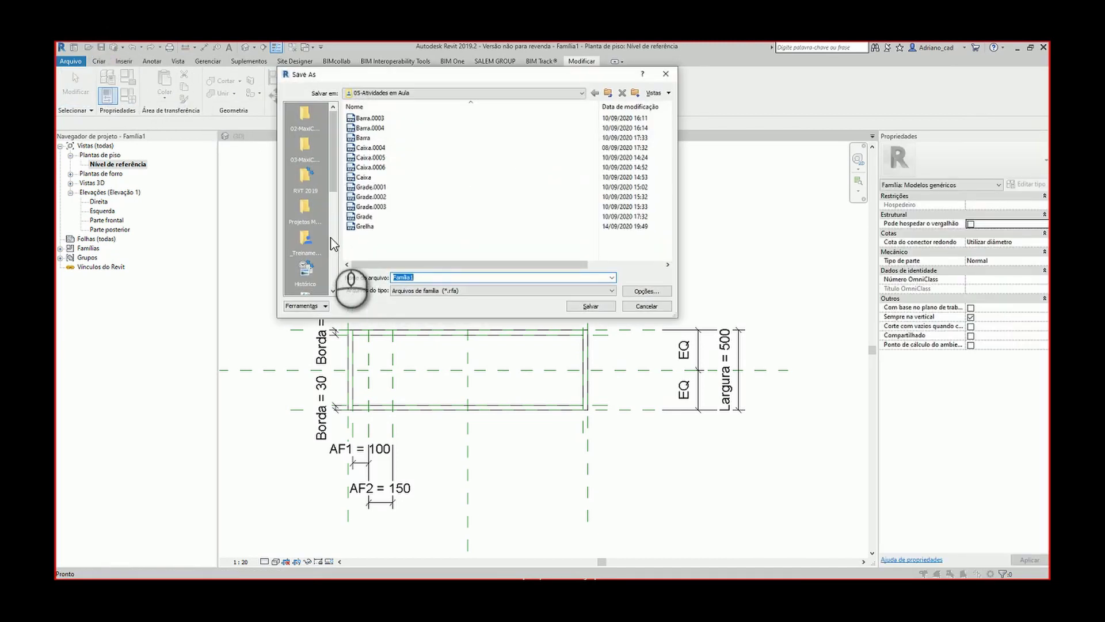
type("Gre")
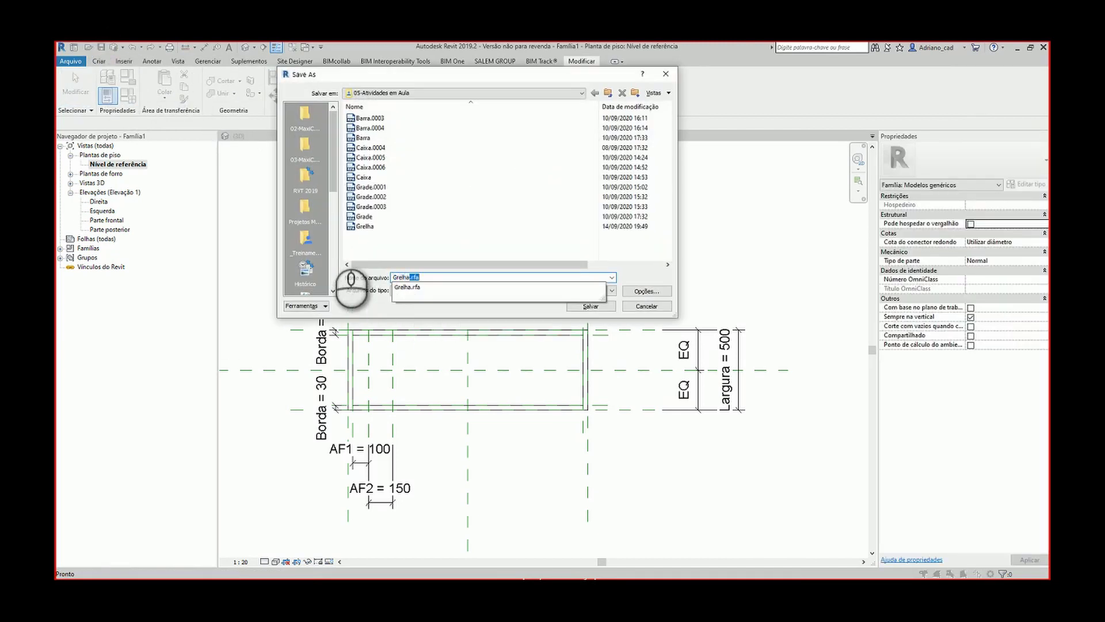
type("lha")
key("Return")
key("s")
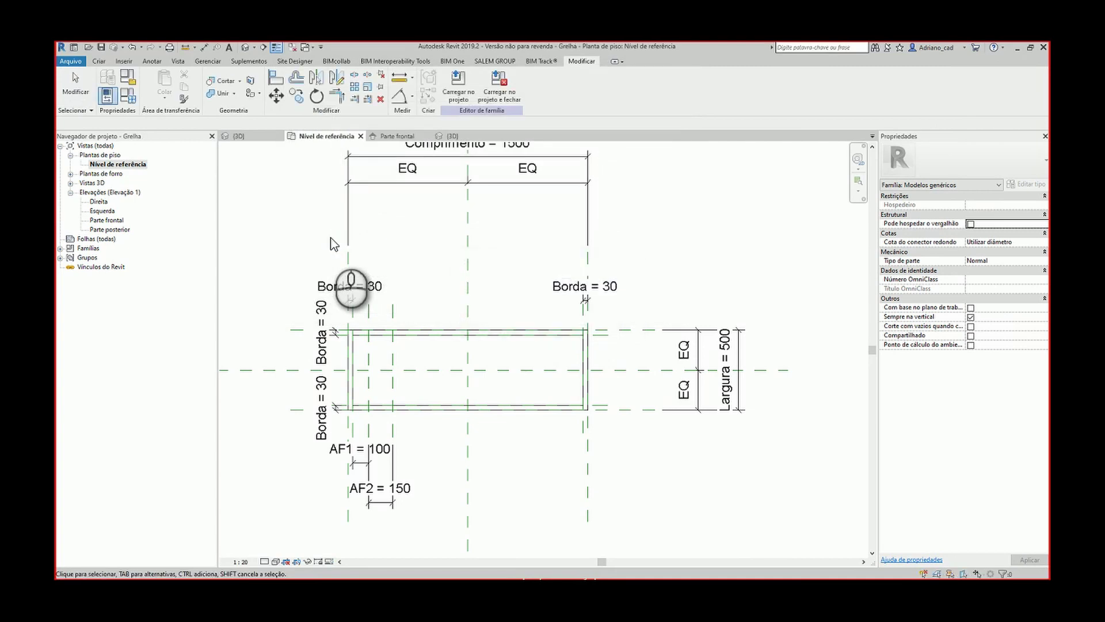
Step: Create a new family from the Modelo genérico métrico template
left_click(98, 63)
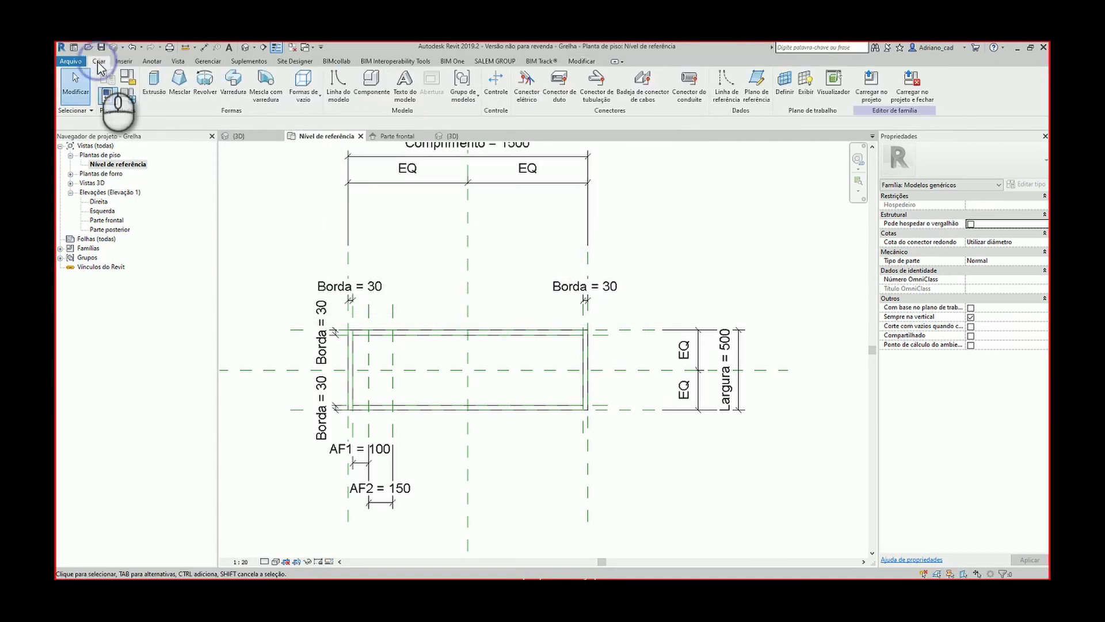
left_click(70, 62)
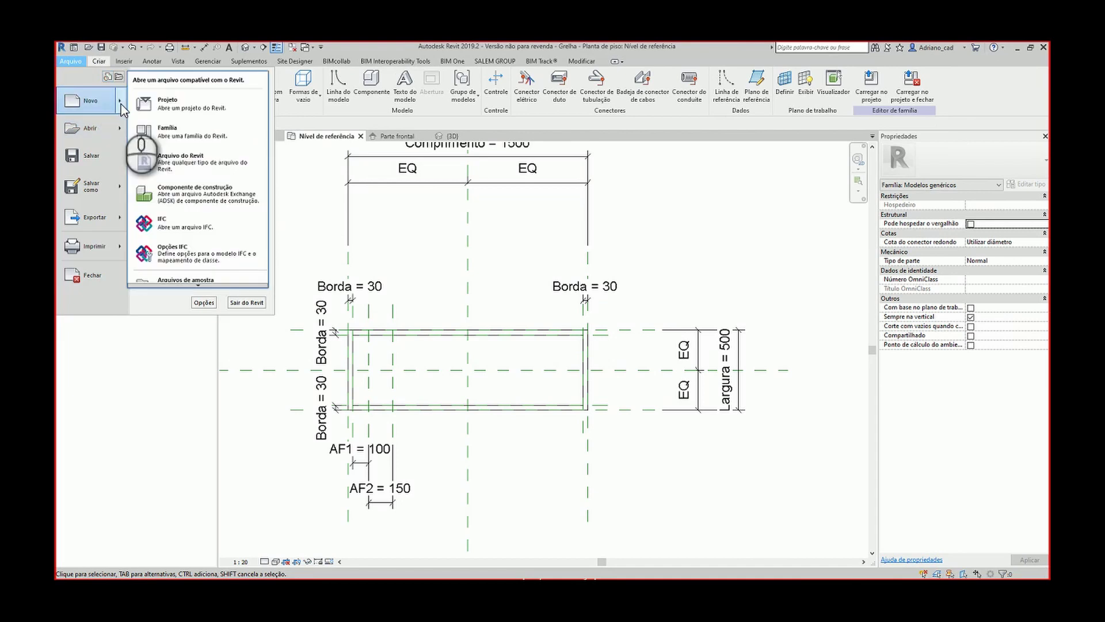
mouse_move(92, 101)
left_click(182, 136)
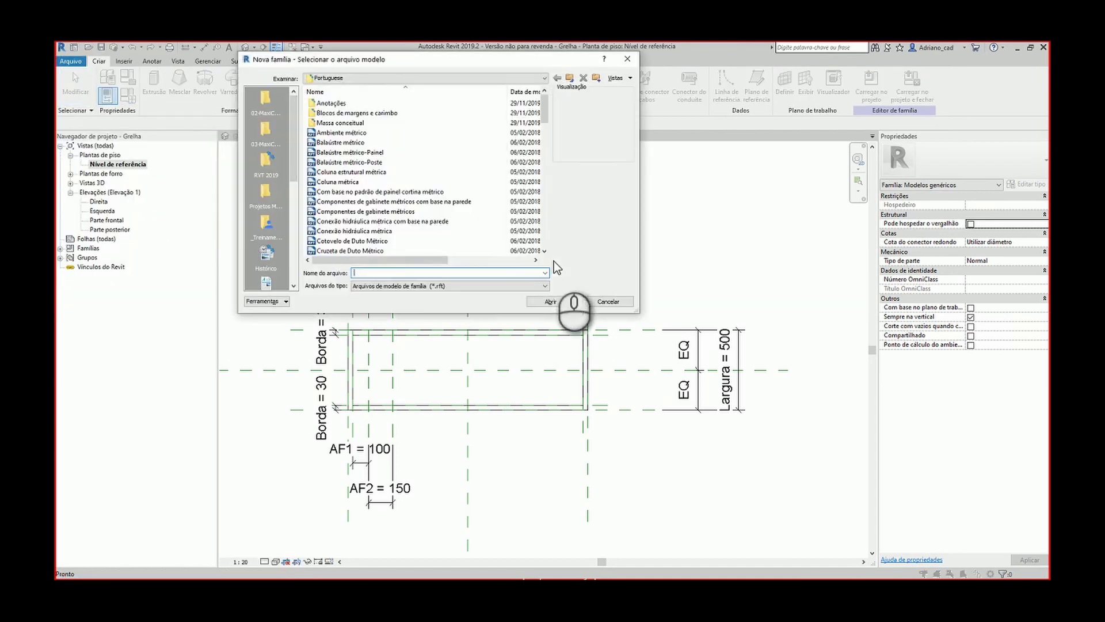
left_click(355, 212)
scroll(368, 241, "down", 5)
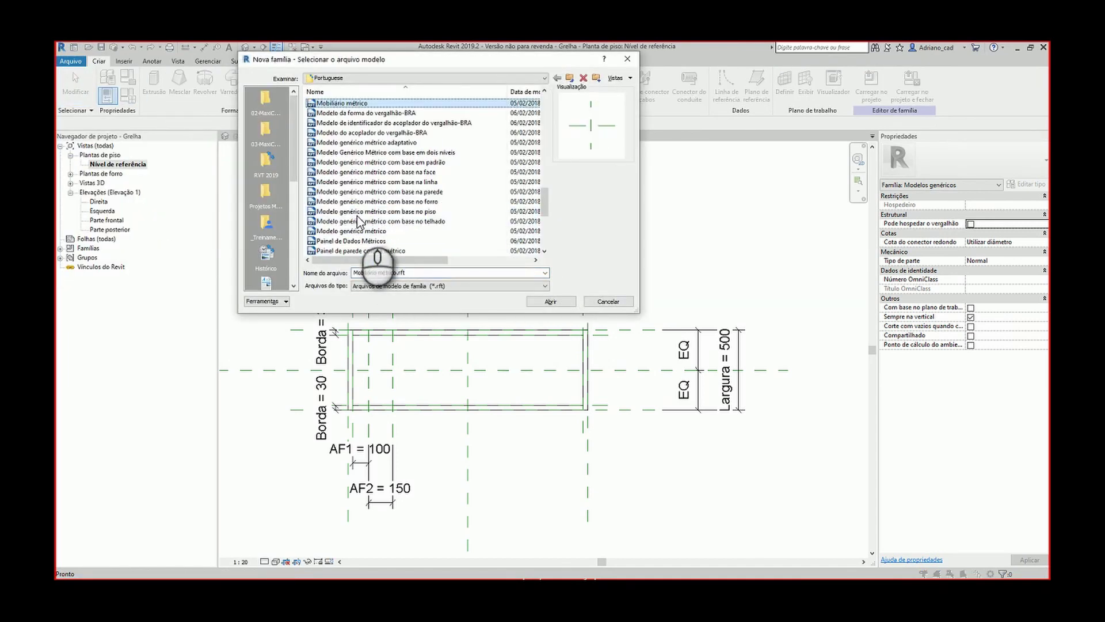
left_click(372, 231)
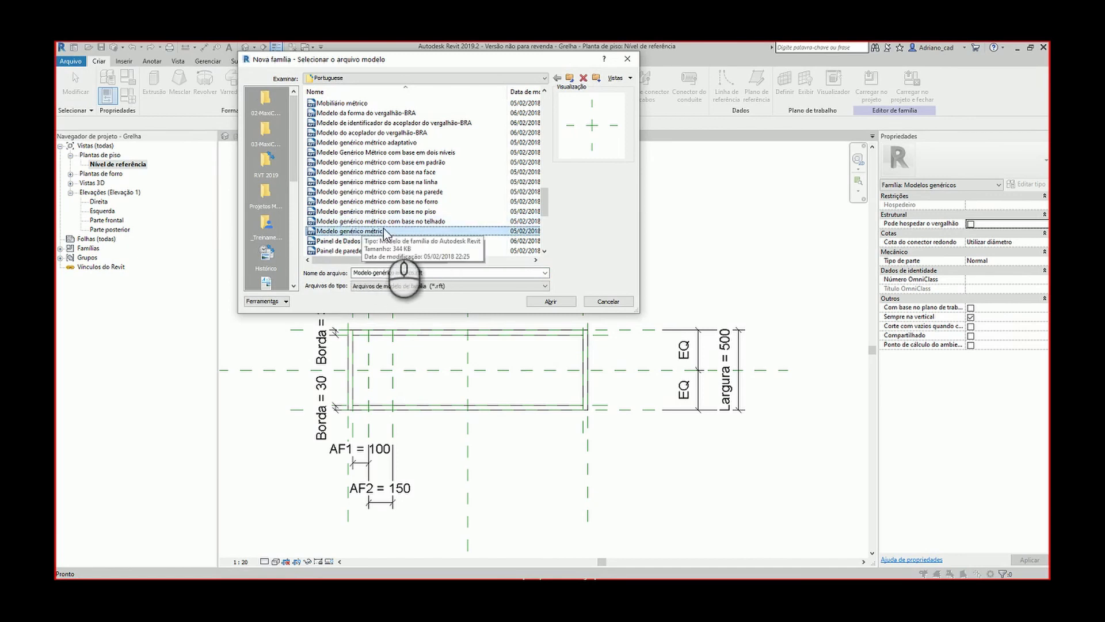
left_click(551, 302)
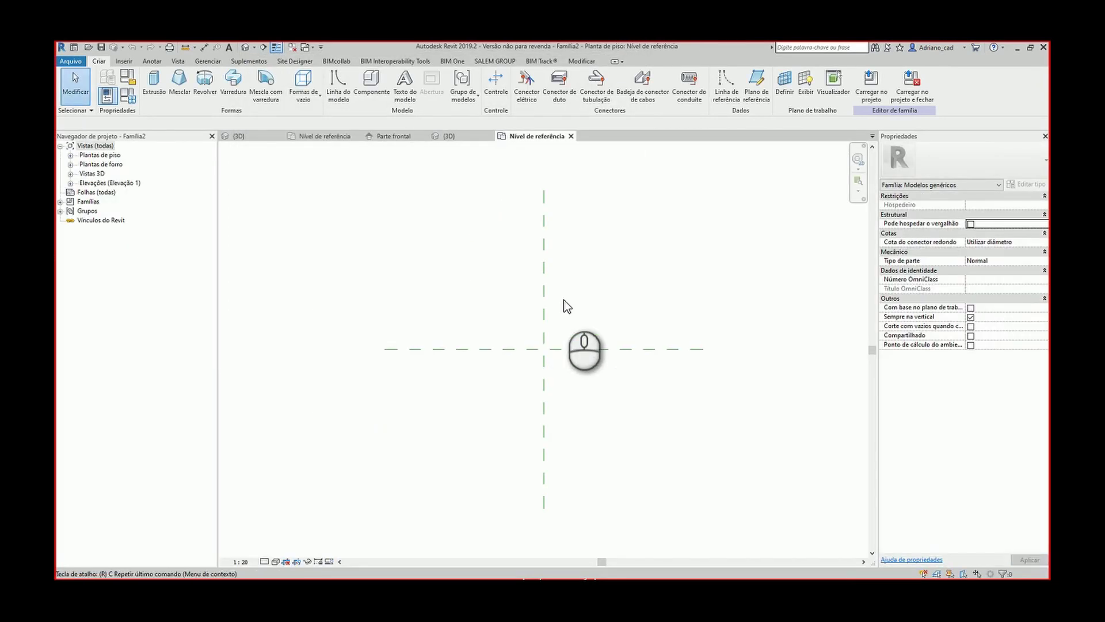
Step: Draw two vertical reference planes, one on each side of the vertical centre plane
key("r")
key("p")
left_click(515, 283)
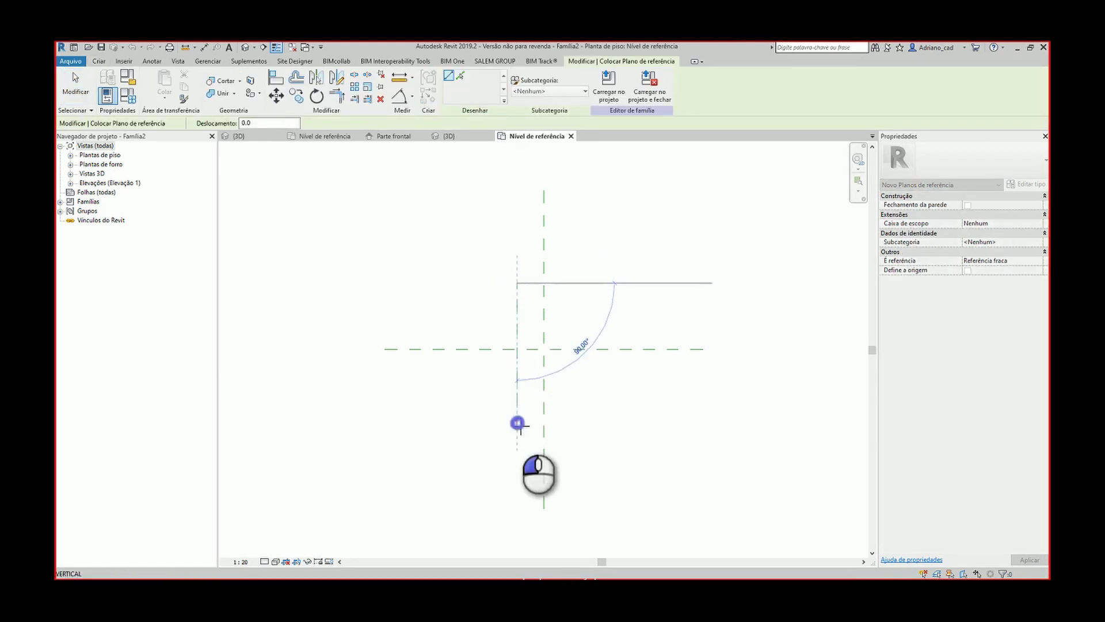
left_click(517, 424)
left_click(568, 283)
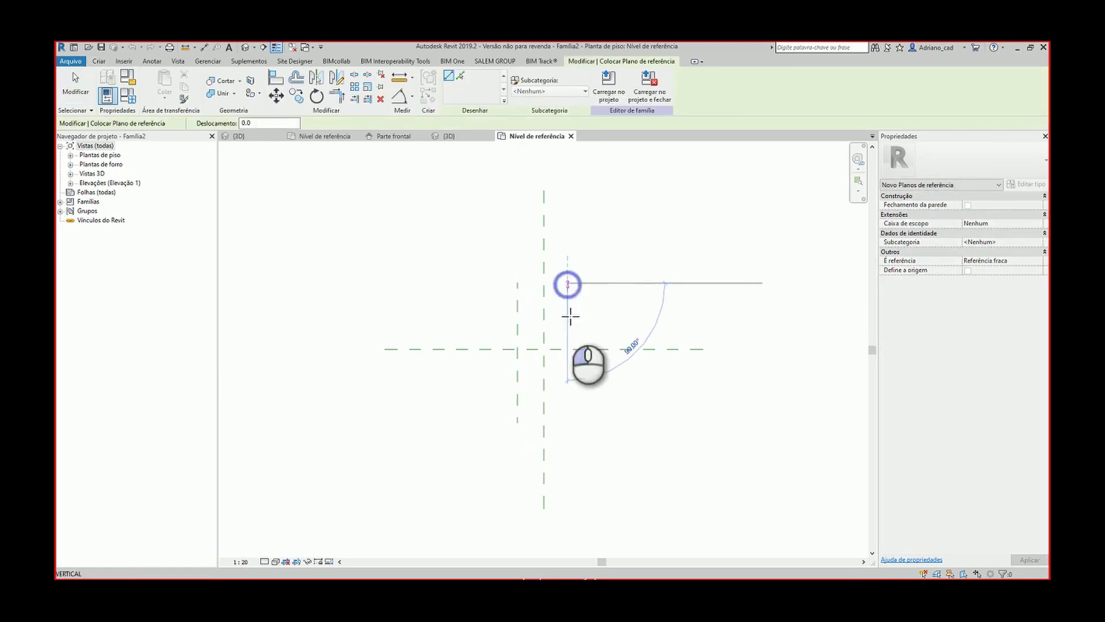
left_click(568, 423)
Step: Dimension the three vertical reference planes in one chain and make the spacing equal about the centre
key("d")
key("i")
left_click(517, 328)
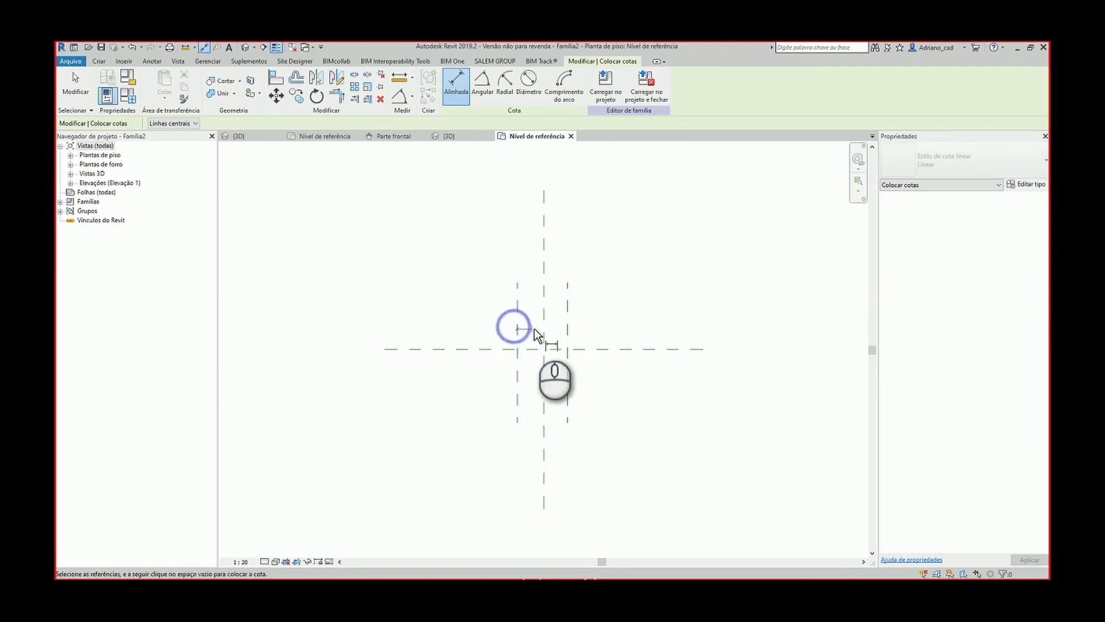
left_click(543, 328)
left_click(567, 330)
left_click(563, 309)
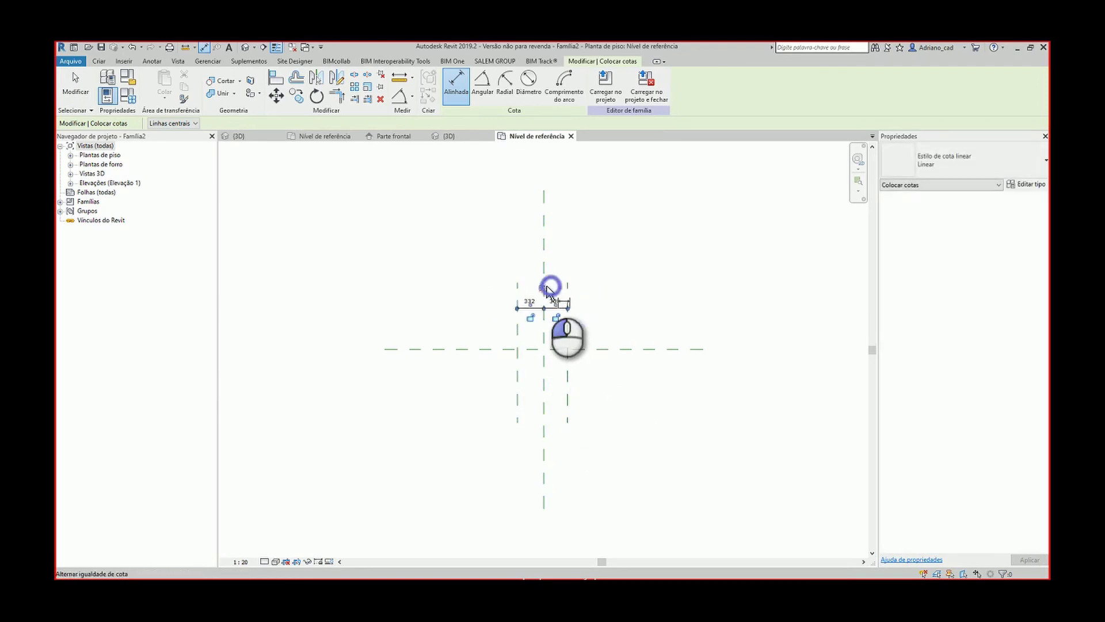
left_click(545, 287)
Step: Add an overall dimension between the two outer vertical reference planes, above the EQ chain
left_click(518, 288)
left_click(568, 288)
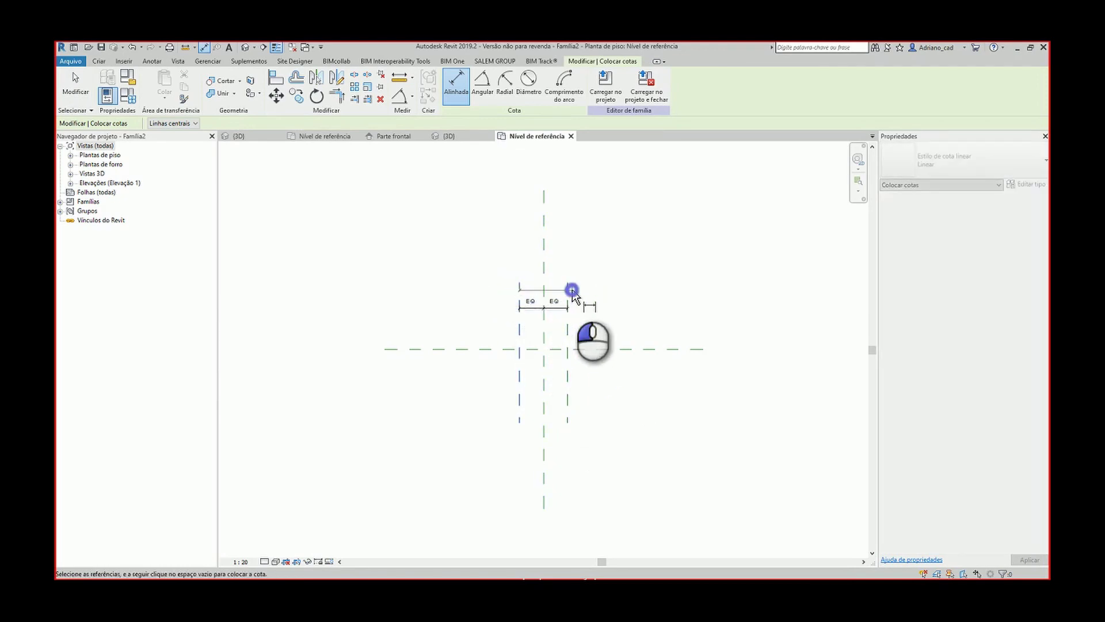
left_click(526, 269)
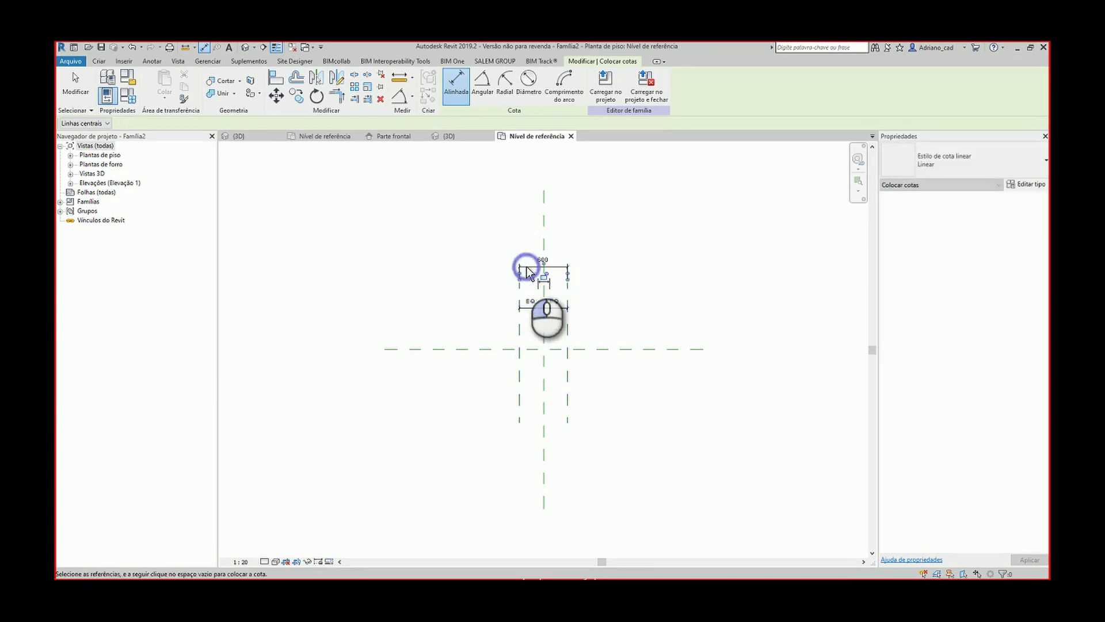
Step: Draw two short horizontal reference planes, one below and one above the horizontal centre plane
key("r")
key("p")
left_click(506, 414)
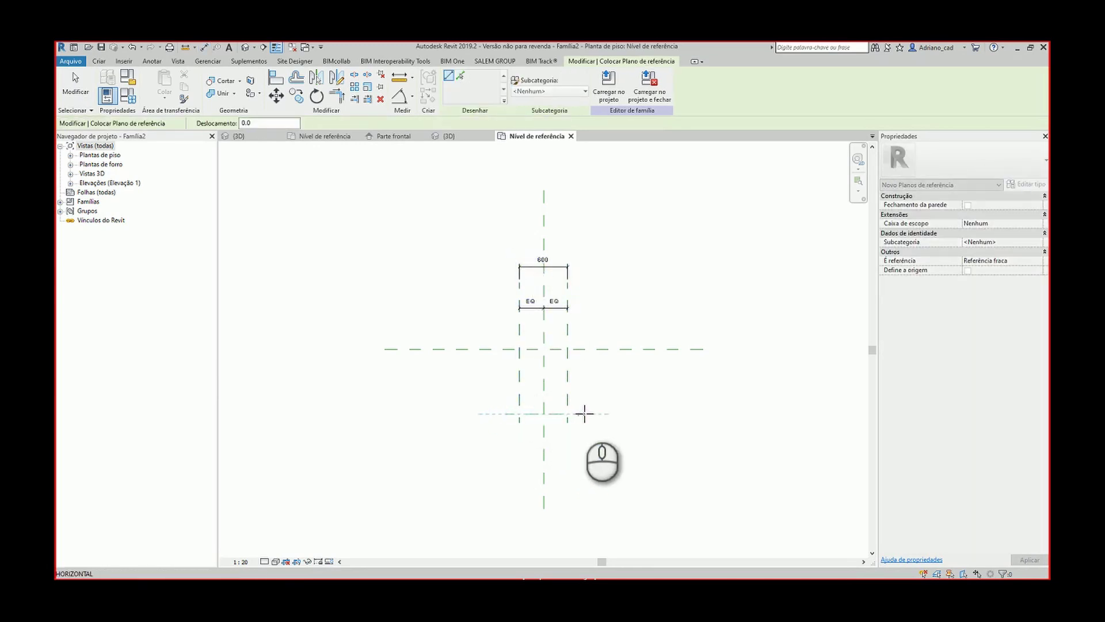
left_click(581, 414)
left_click(506, 313)
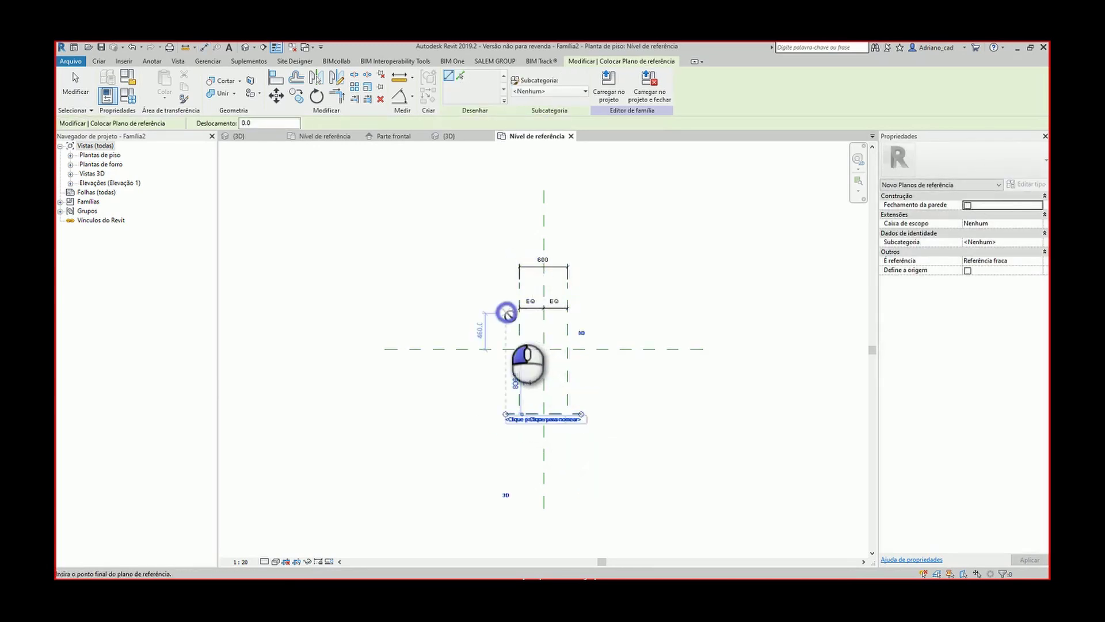
left_click(581, 312)
Step: Dimension the three horizontal reference planes in one chain and make the spacing equal about the centre
key("d")
key("i")
left_click(578, 312)
left_click(579, 349)
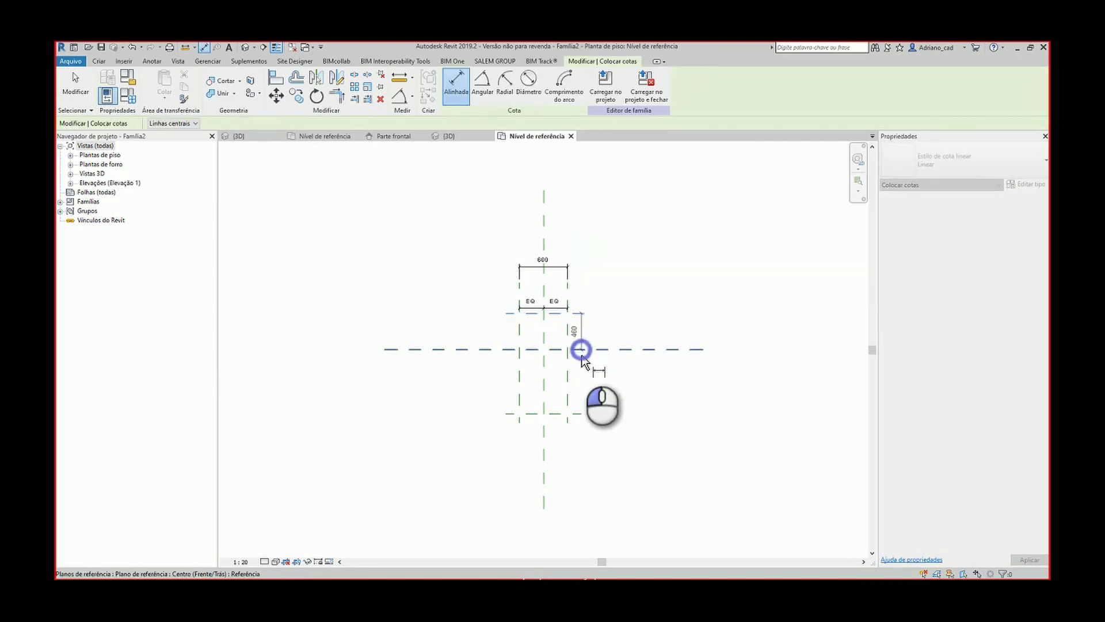
left_click(578, 413)
left_click(603, 397)
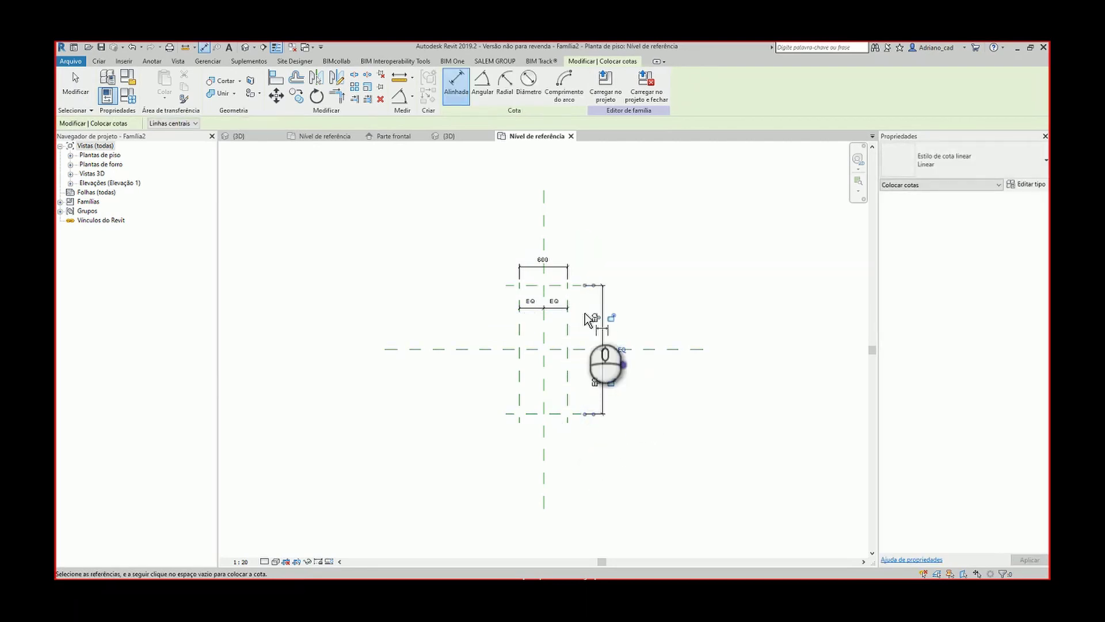
Step: Add an overall dimension between the two outer horizontal reference planes, beside the EQ chain
left_click(578, 285)
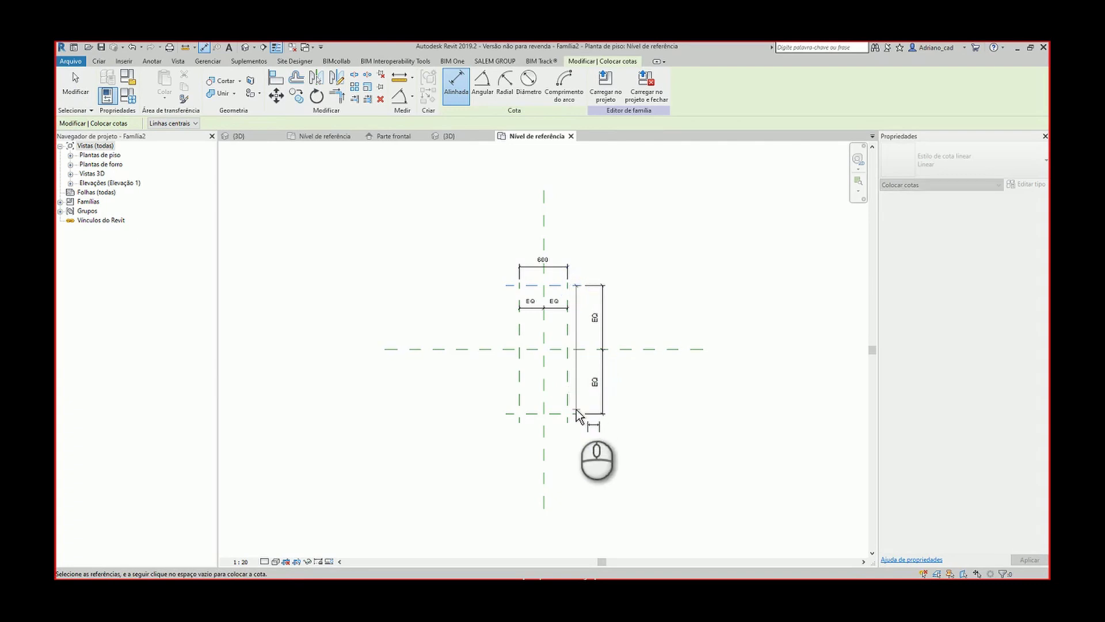
left_click(631, 410)
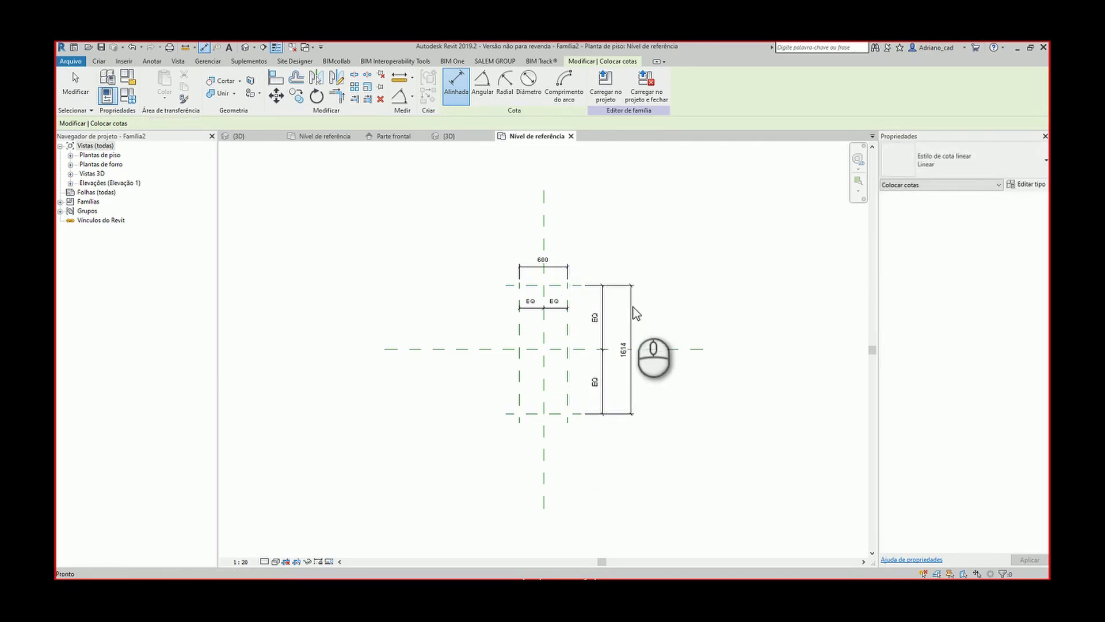
key("Escape")
Step: Label the overall vertical dimension with a new family type parameter named Largura
left_click(553, 85)
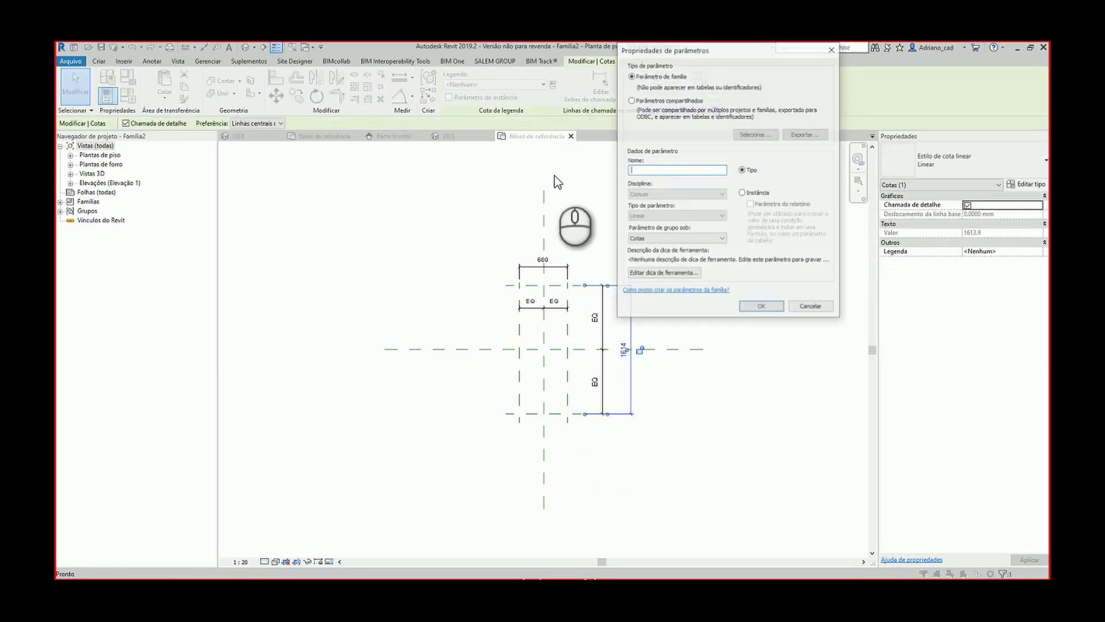
type("Larg")
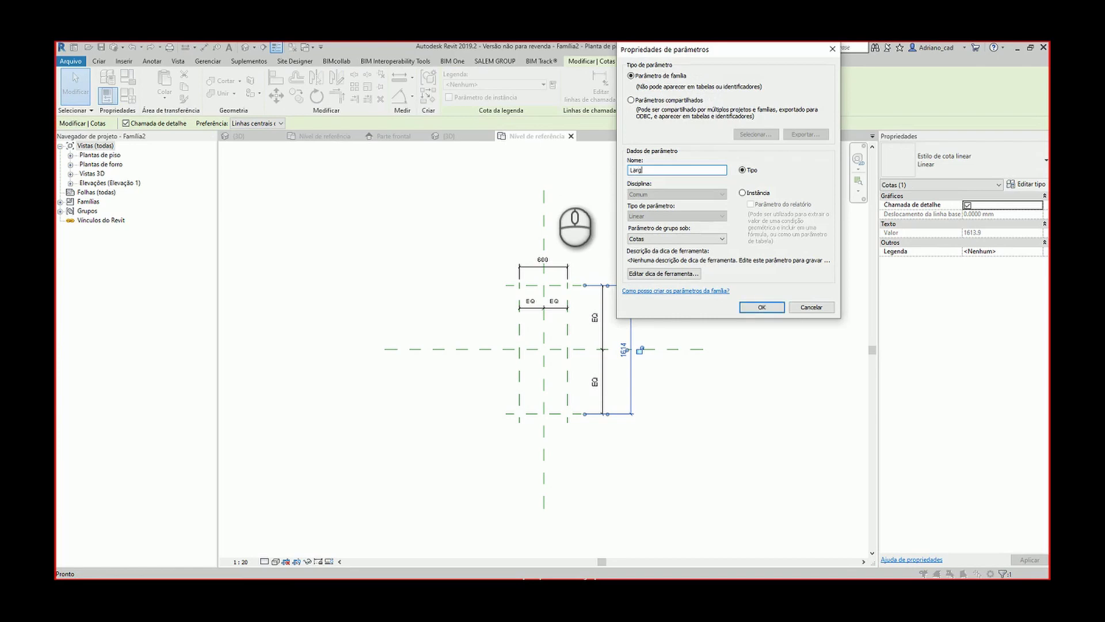
type("ura")
key("Return")
left_click(585, 194)
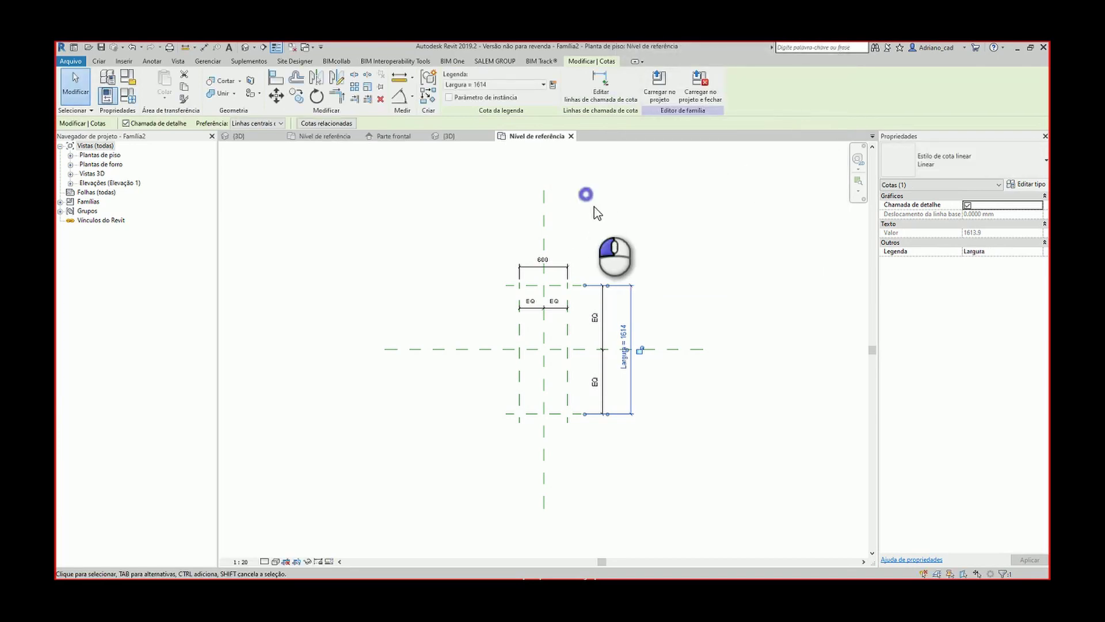
Step: Label the 600 dimension between the outer vertical planes with a new type parameter named Espessura
scroll(582, 305, "up", 2)
left_click(561, 254)
left_click(551, 84)
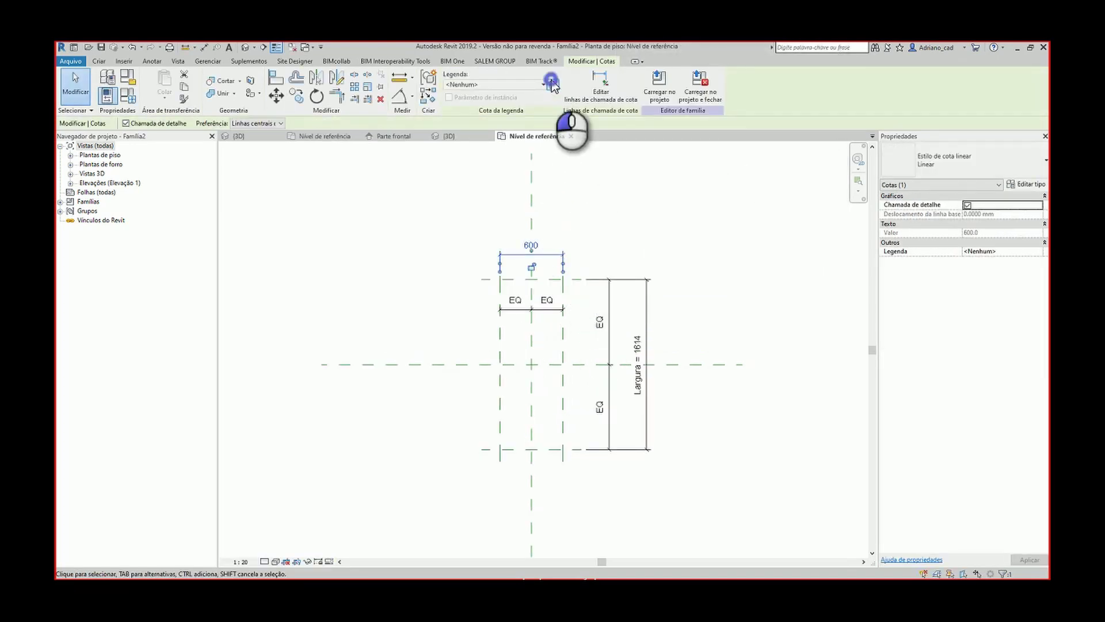
type("Espessura")
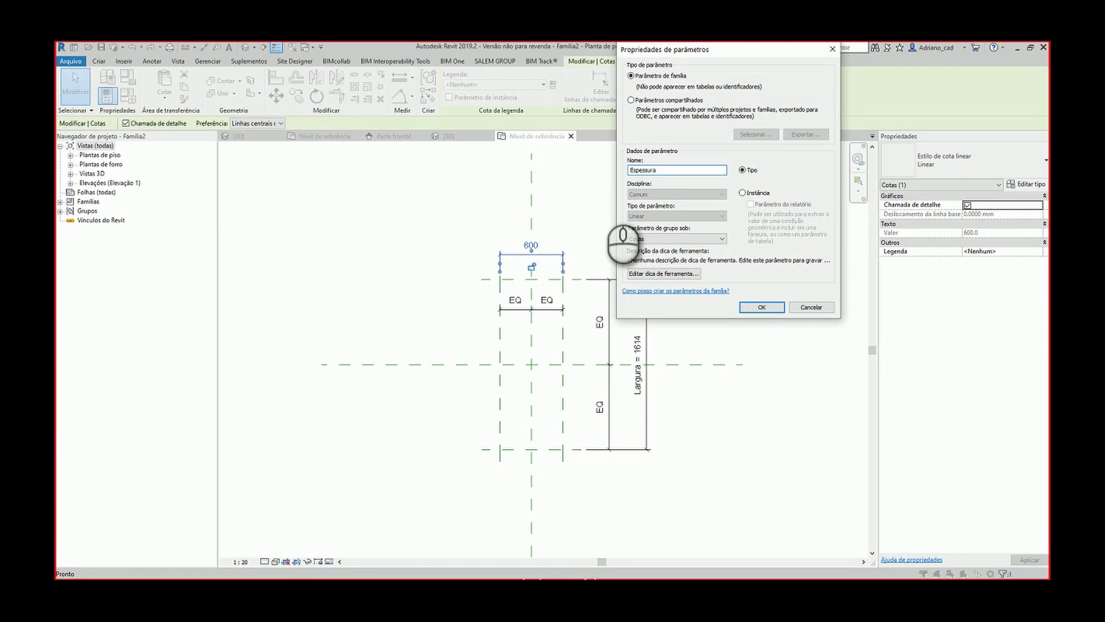
key("Return")
Step: Set the Largura dimension to 800
left_click(630, 348)
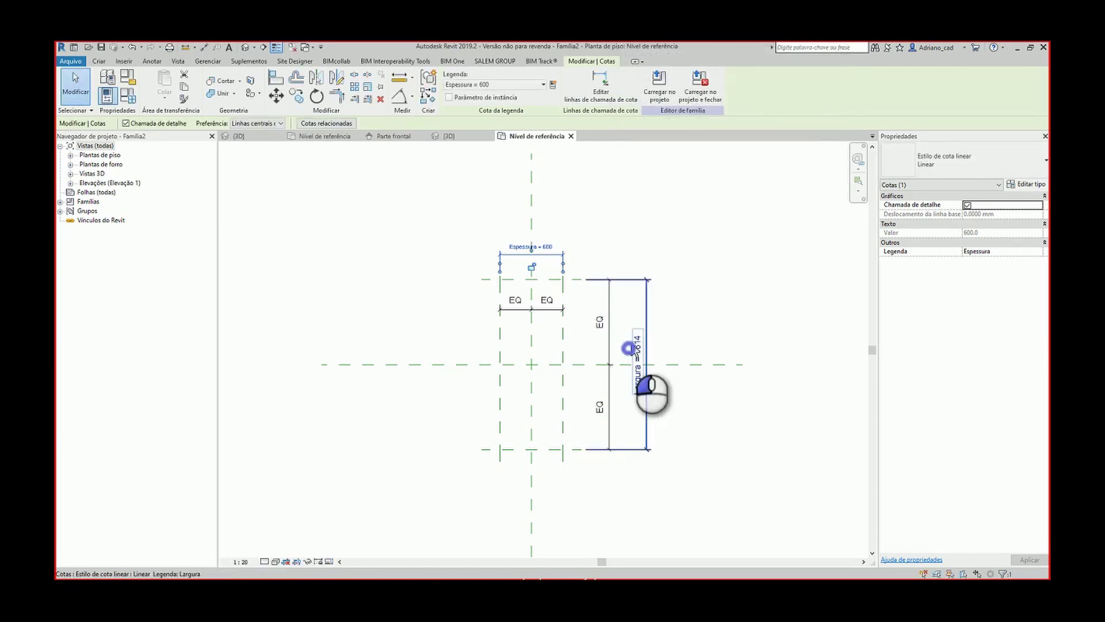
left_click(637, 347)
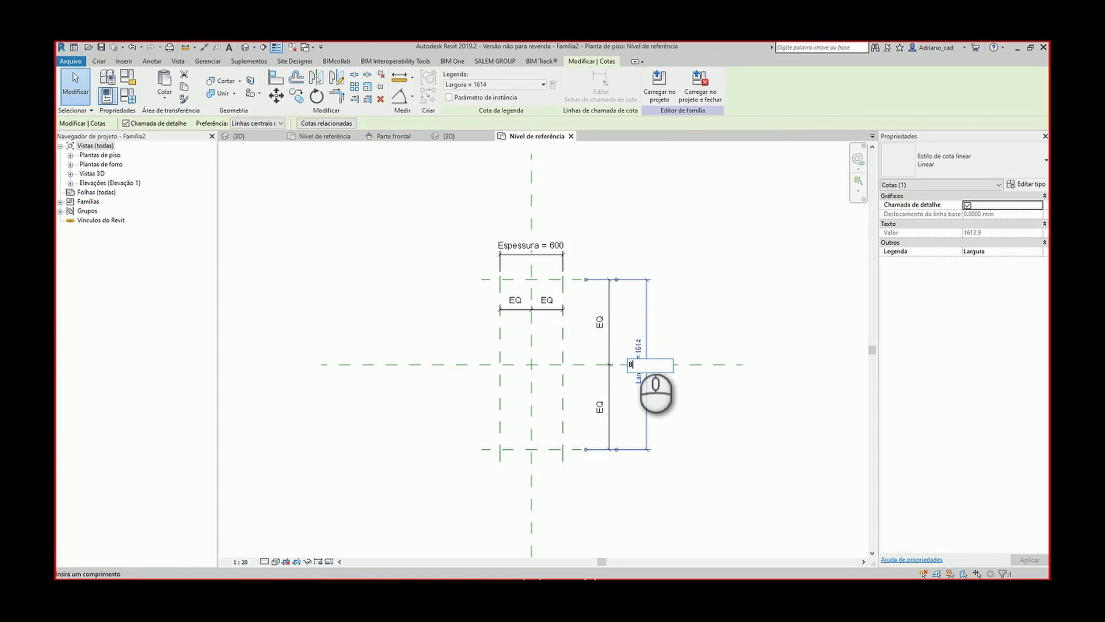
key("Return")
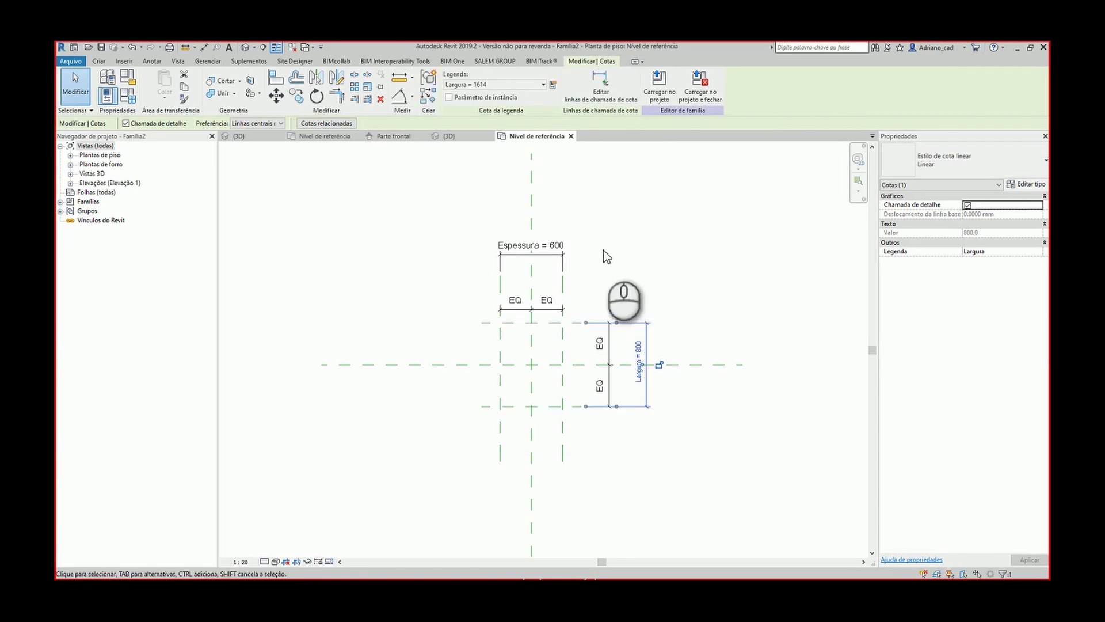
Step: Set the Espessura dimension to 30
left_click(554, 253)
left_click(556, 253)
type("3")
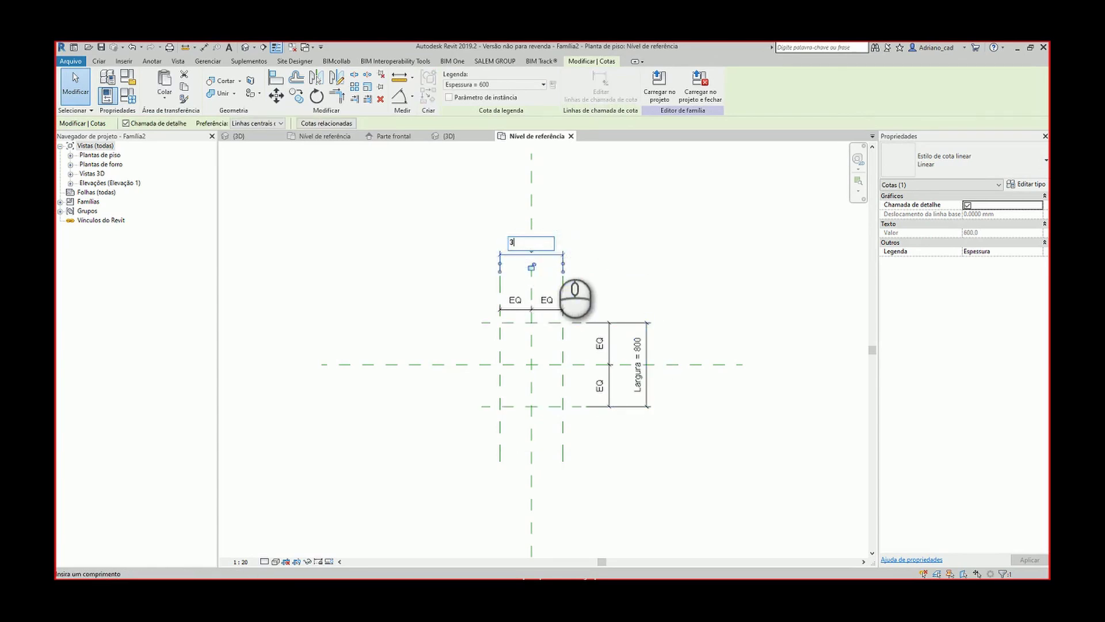
type("0")
key("Return")
left_click(565, 249)
Step: Set the Espessura dimension to 50
scroll(562, 253, "up", 2)
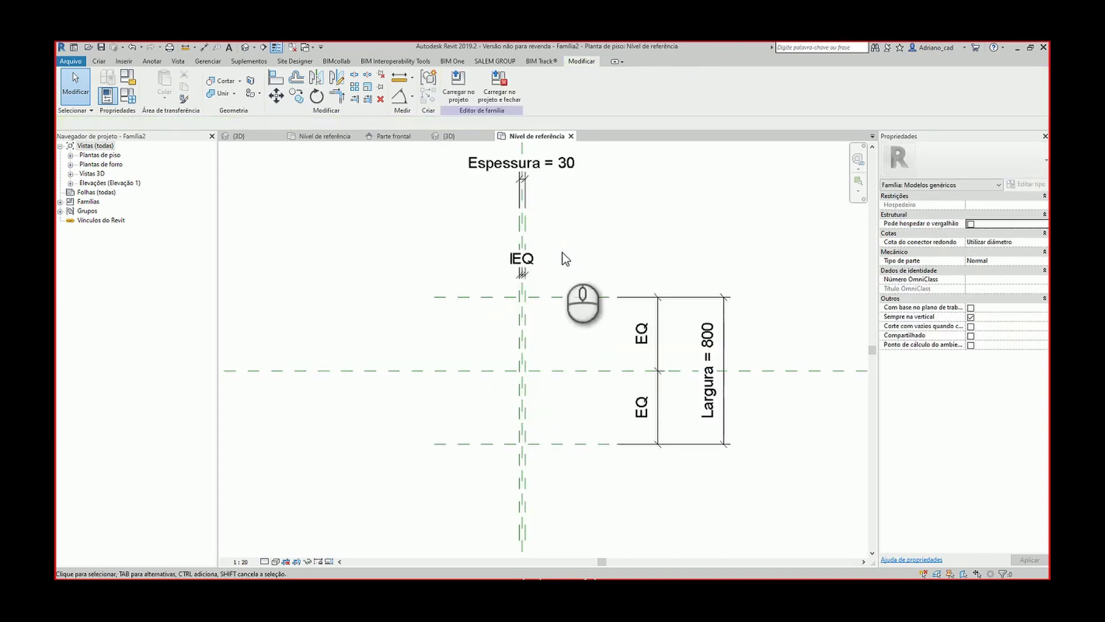
left_click(562, 157)
type("5")
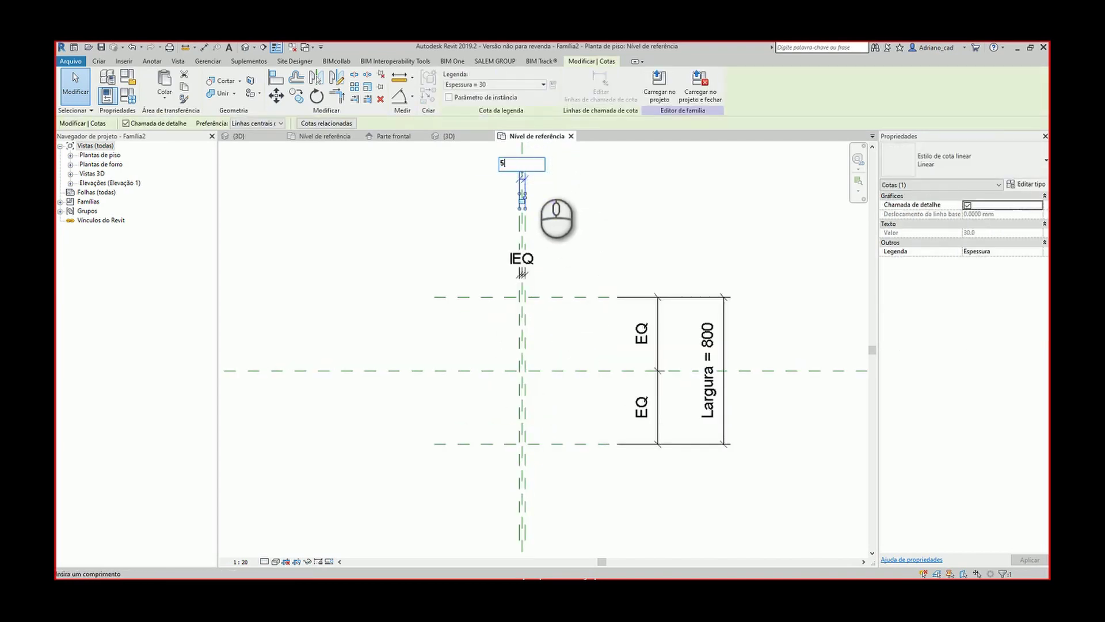
type("0")
key("Return")
left_click(583, 226)
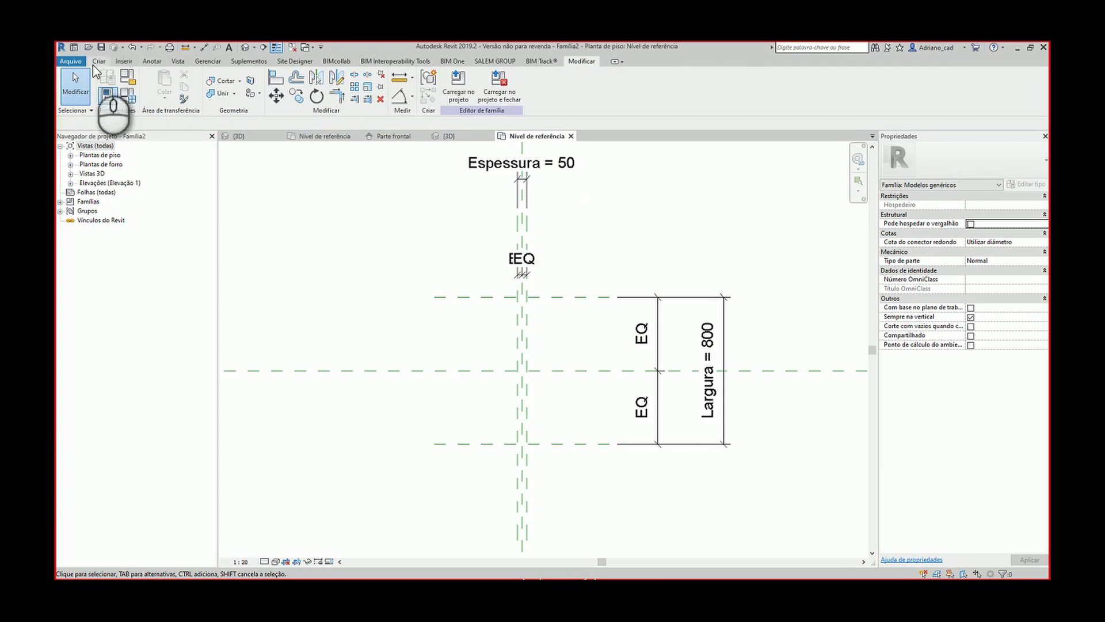
Step: Start an extrusion and sketch a 50 by 800 rectangle between the outer Espessura and Largura reference planes
left_click(96, 62)
left_click(164, 87)
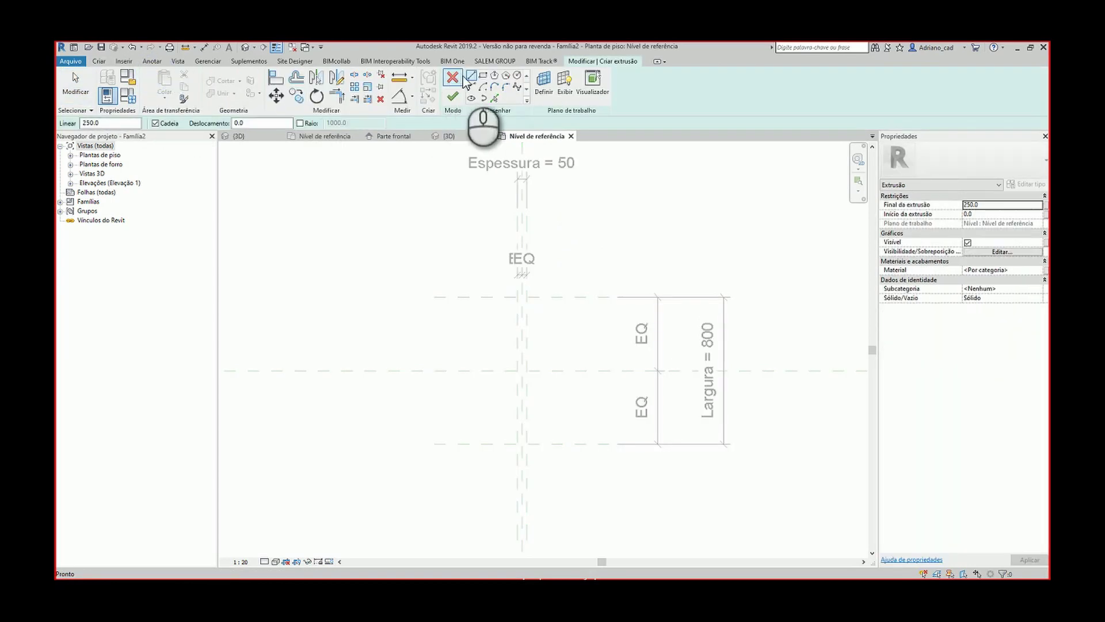
left_click(481, 76)
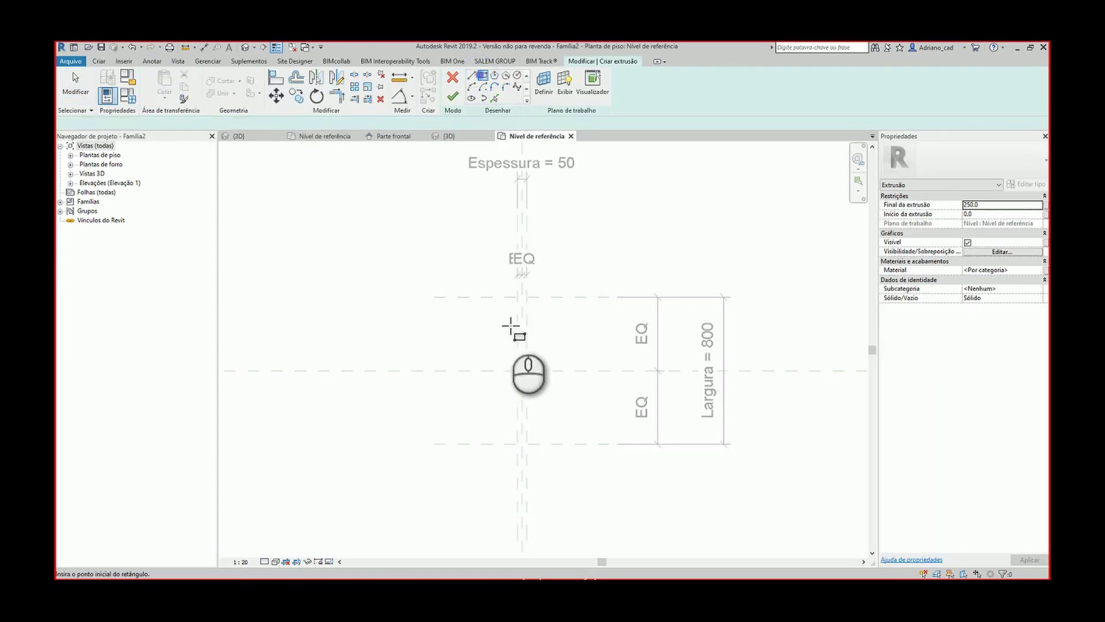
left_click(515, 297)
left_click(526, 444)
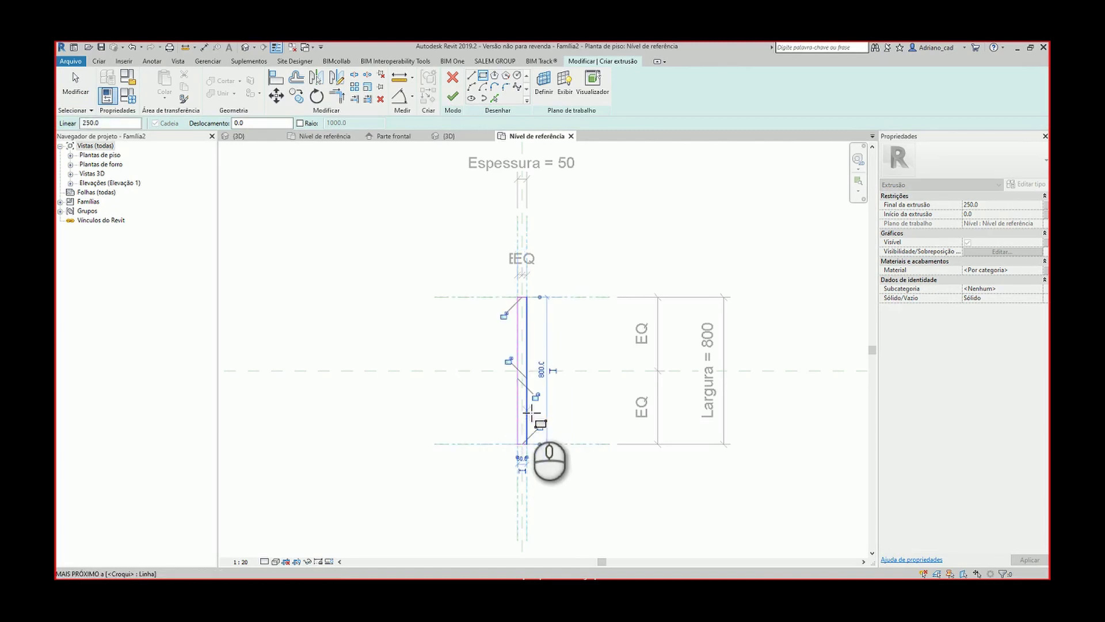
Step: Lock all four sides of the rectangle to their reference planes
left_click(536, 398)
left_click(510, 363)
left_click(505, 318)
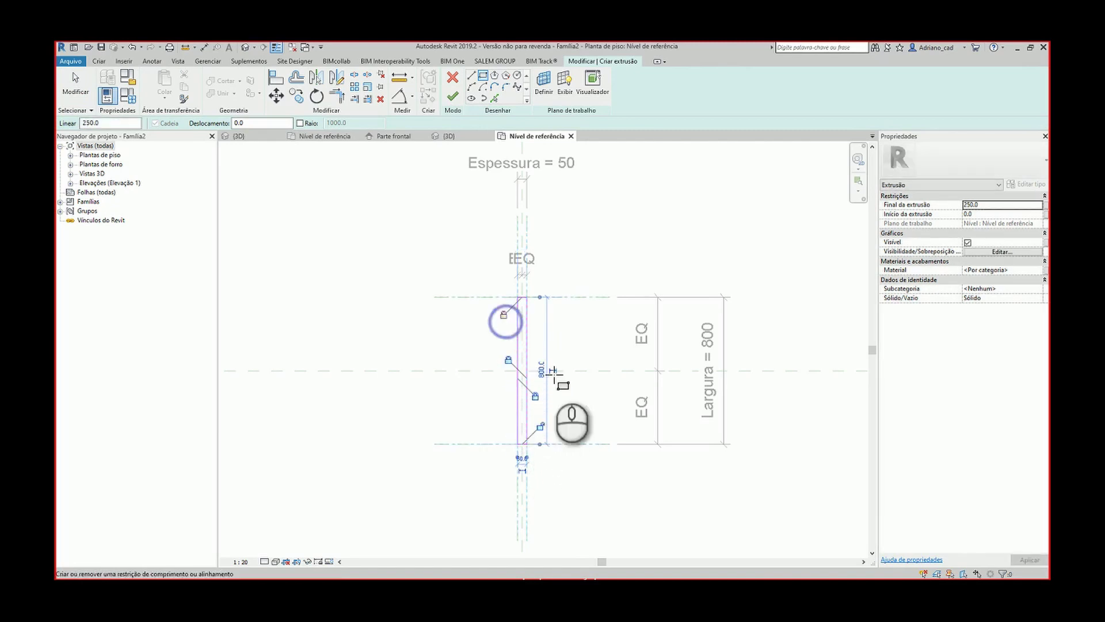
left_click(540, 427)
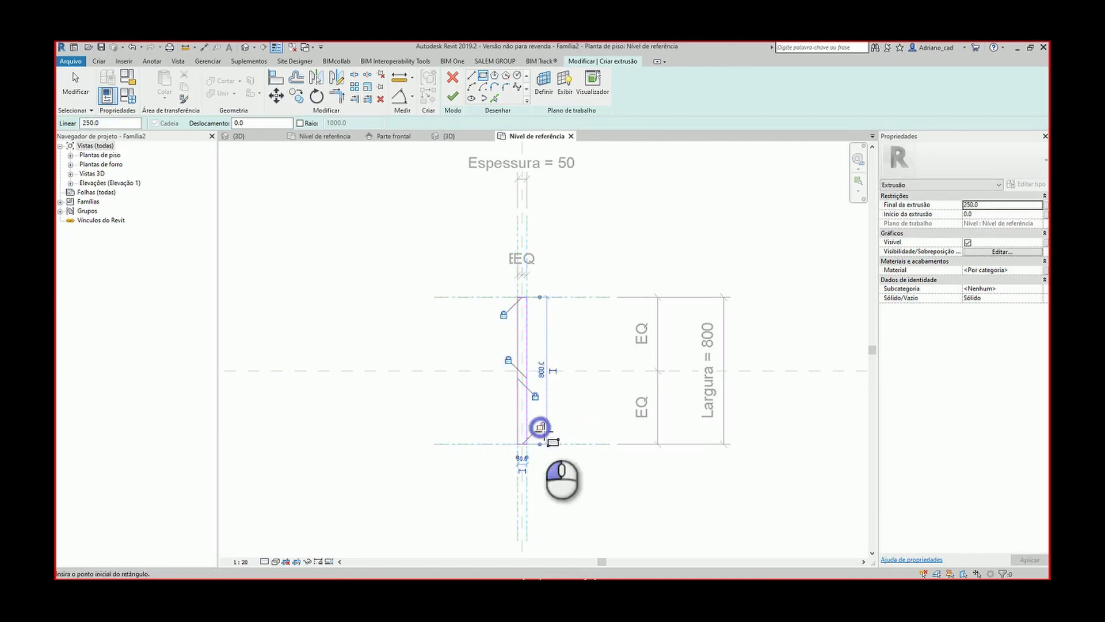
Step: Finish the extrusion and draw a horizontal reference plane about 615 above the reference level in the Esquerda elevation
left_click(454, 97)
double_click(98, 183)
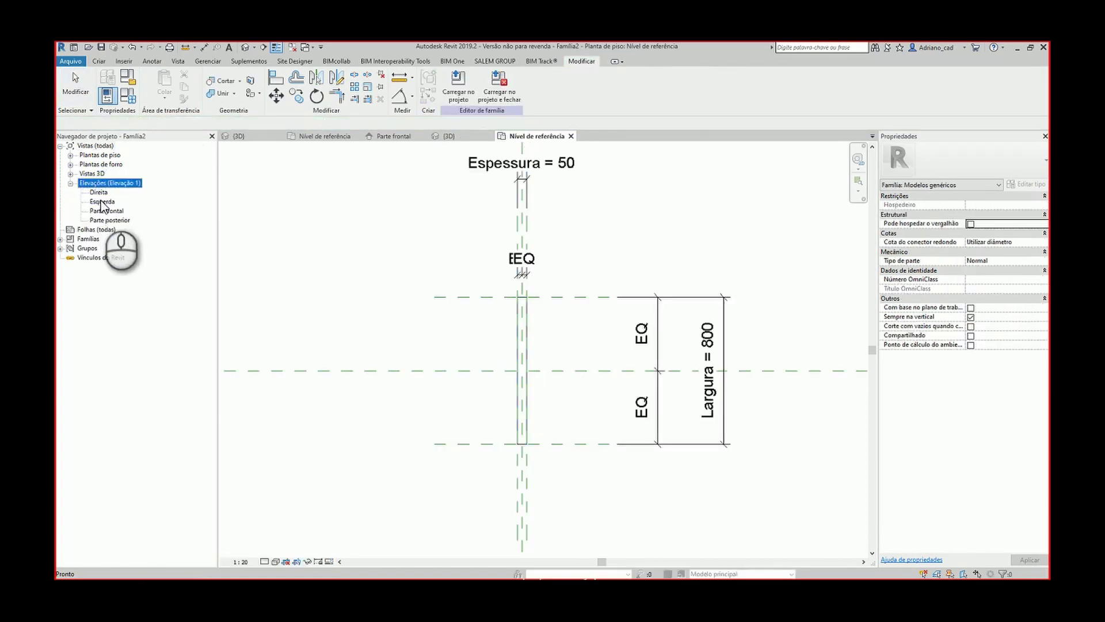
double_click(101, 201)
key("r")
key("p")
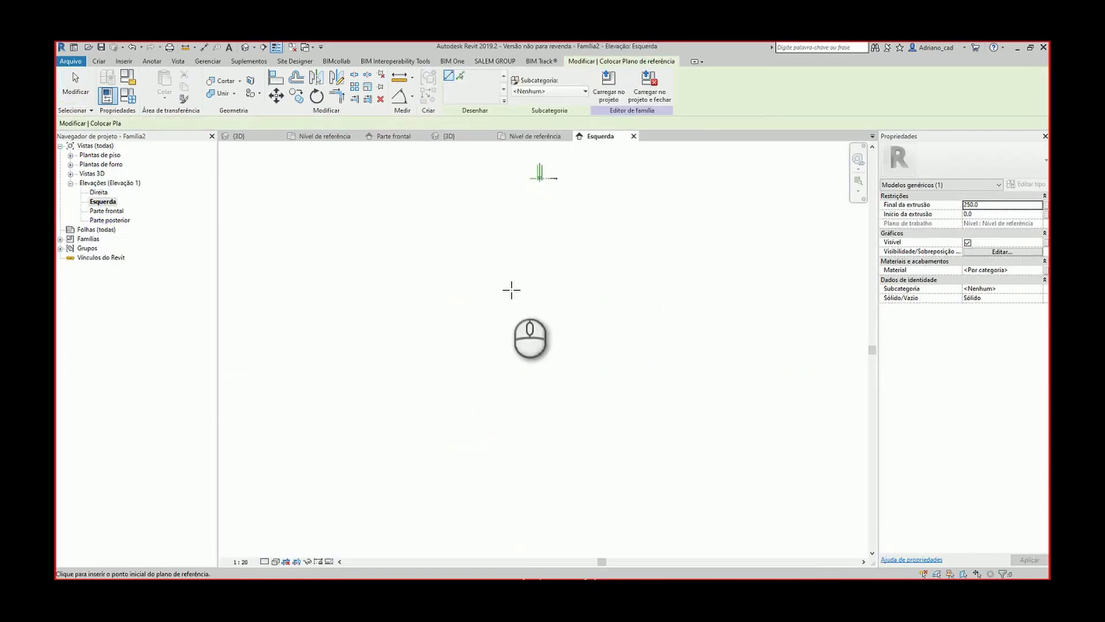
scroll(538, 206, "up", 2)
middle_click_drag(545, 175, 504, 348)
scroll(494, 328, "up", 3)
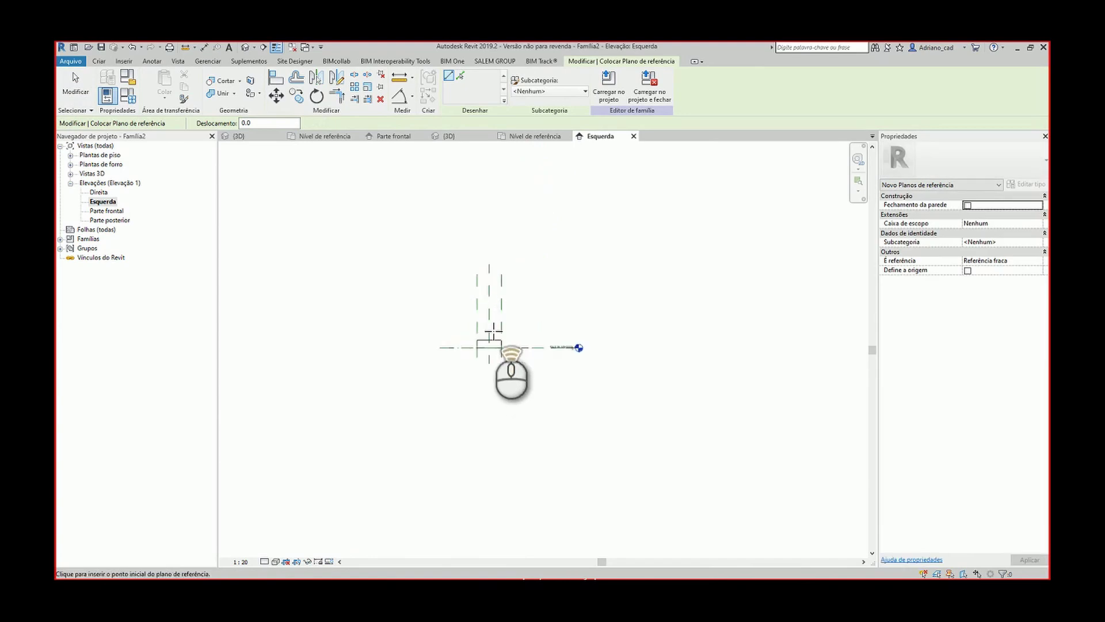
scroll(493, 331, "up", 2)
left_click(421, 328)
left_click(598, 328)
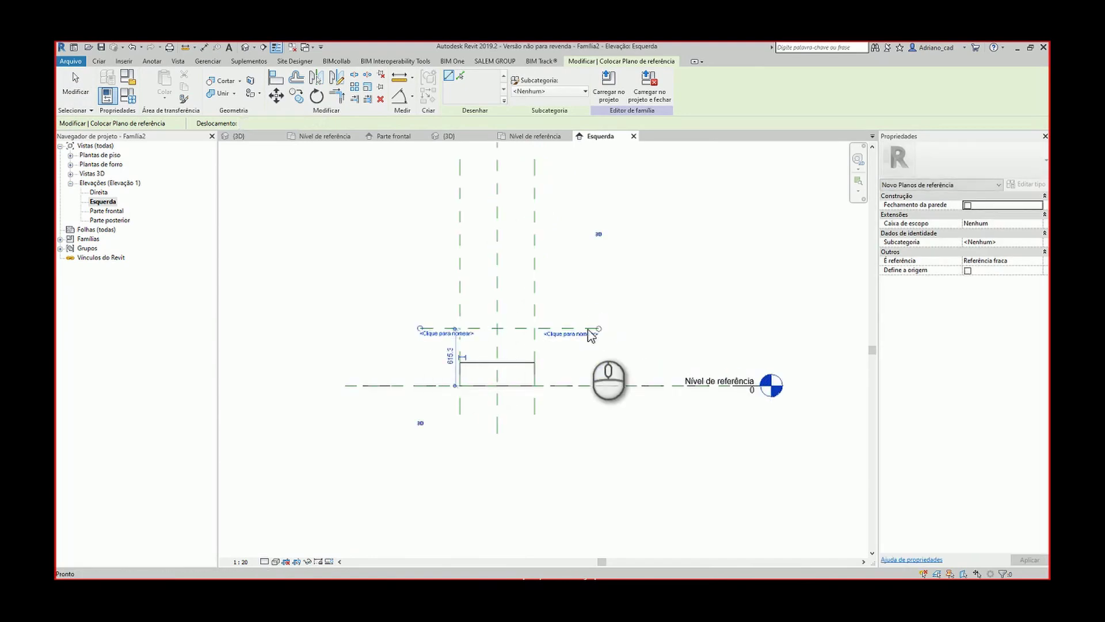
Step: Dimension the new reference plane from the reference level and label the dimension with a new type parameter named Altura barra chata
key("d")
key("i")
left_click(584, 329)
left_click(580, 387)
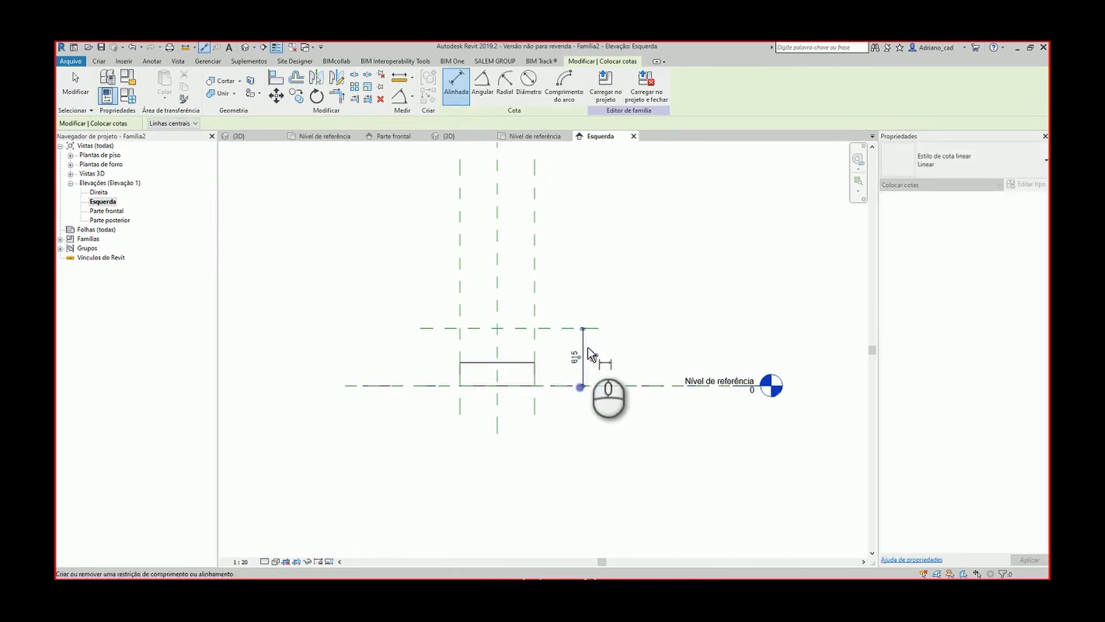
left_click(591, 354)
key("Escape")
left_click(552, 83)
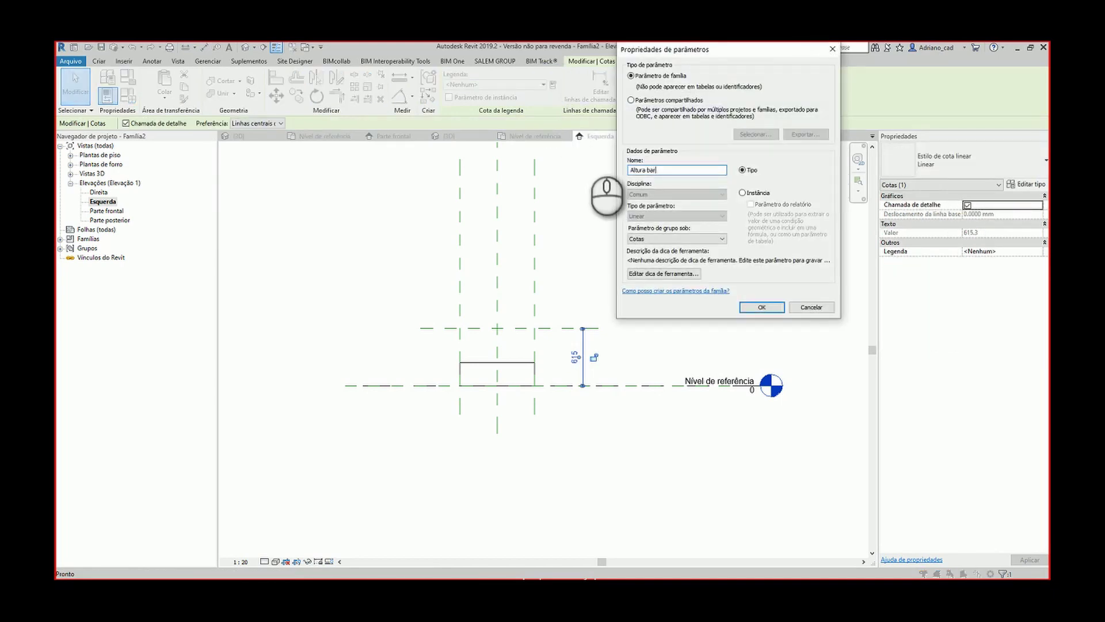
key("Return")
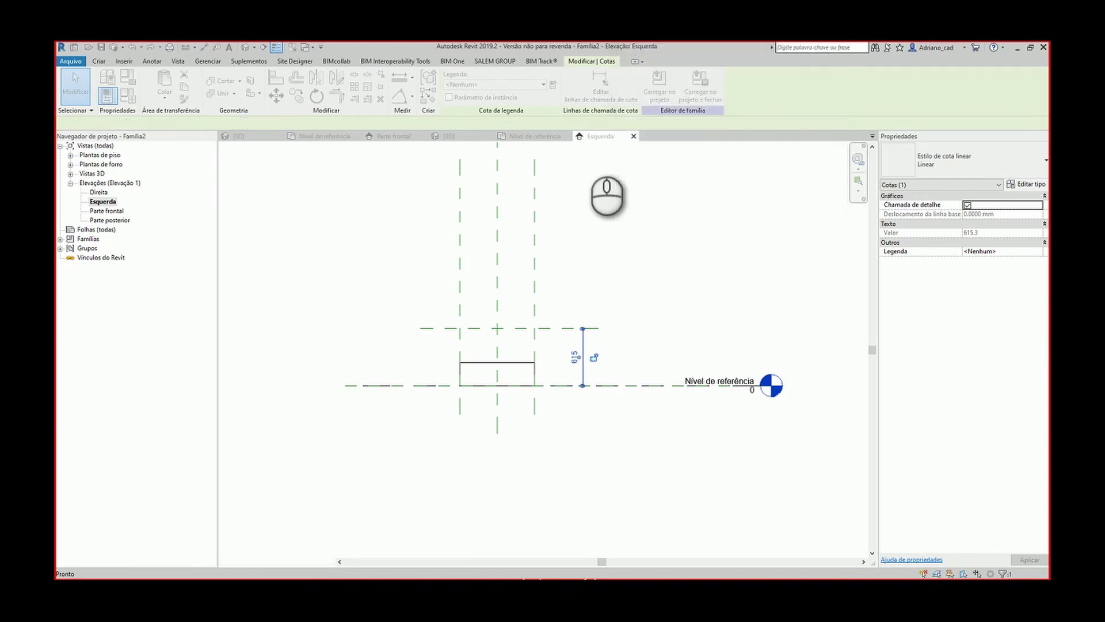
Step: Align the top face of the bar extrusion to the new horizontal reference plane
key("l")
left_click(559, 328)
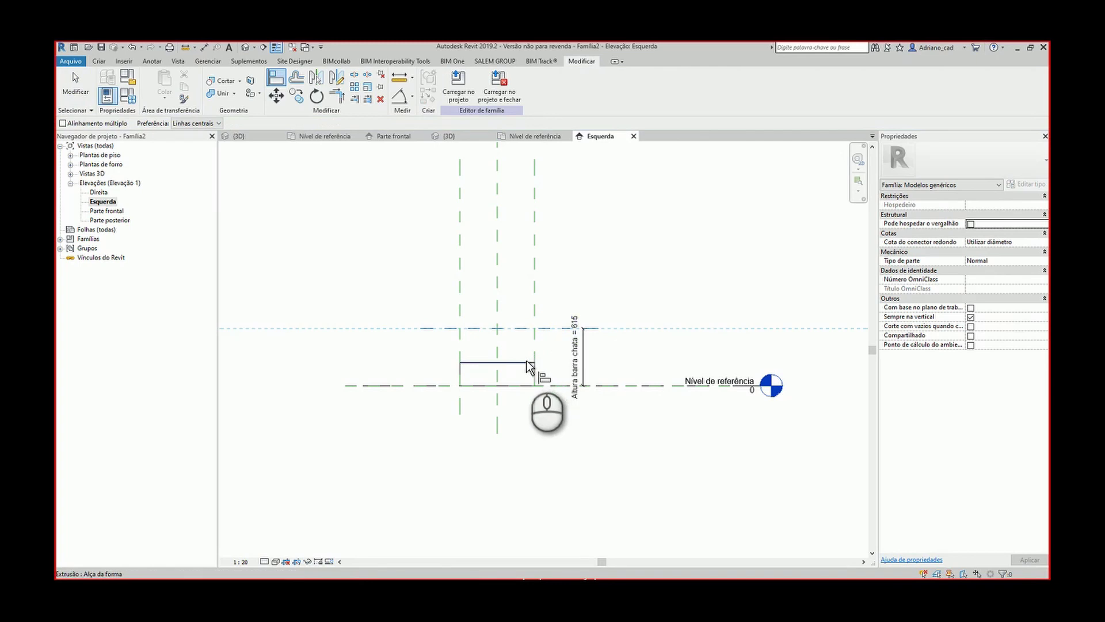
left_click(529, 361)
key("Escape")
key("Escape")
Step: Set the Altura barra chata dimension to 20
left_click(576, 374)
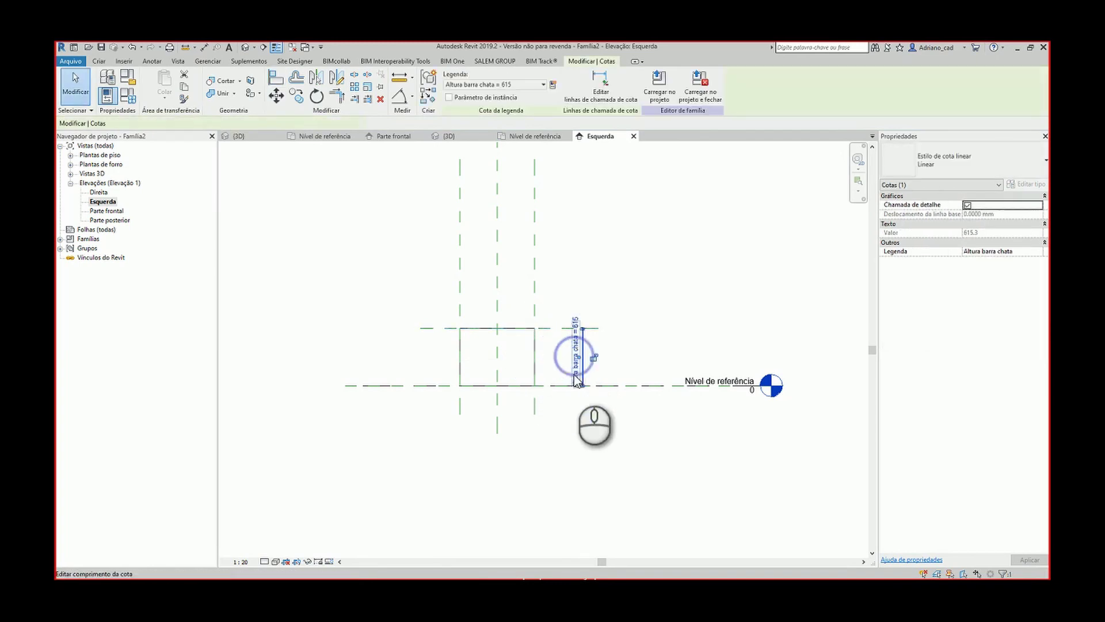
left_click(576, 383)
type("20")
key("Return")
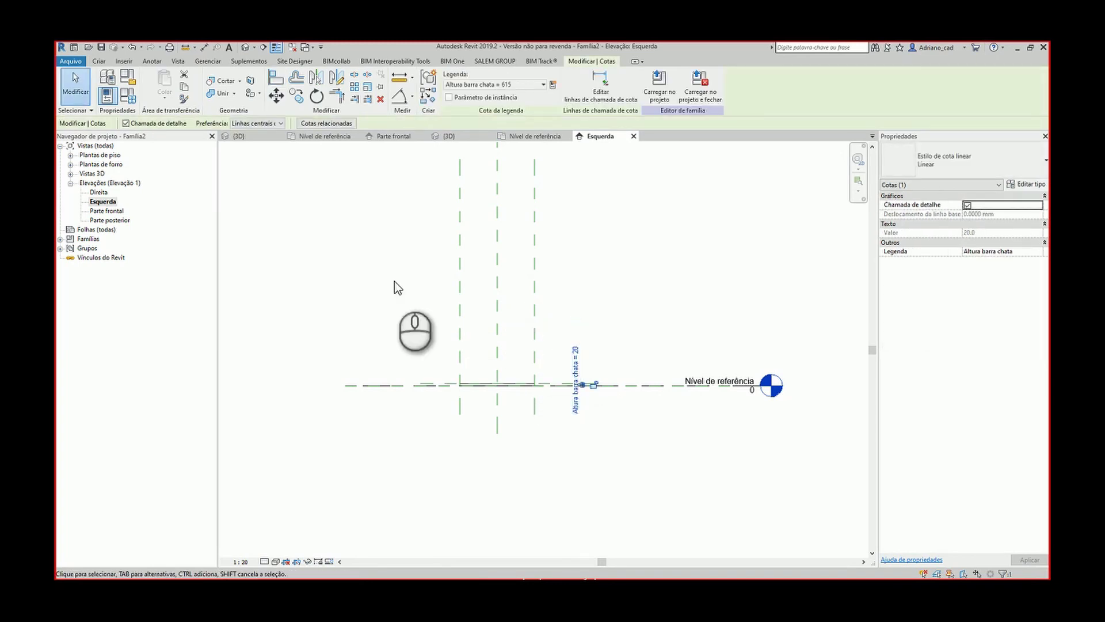
Step: Set the Espessura dimension to 25 in the Nível de referência floor plan
double_click(99, 156)
double_click(110, 164)
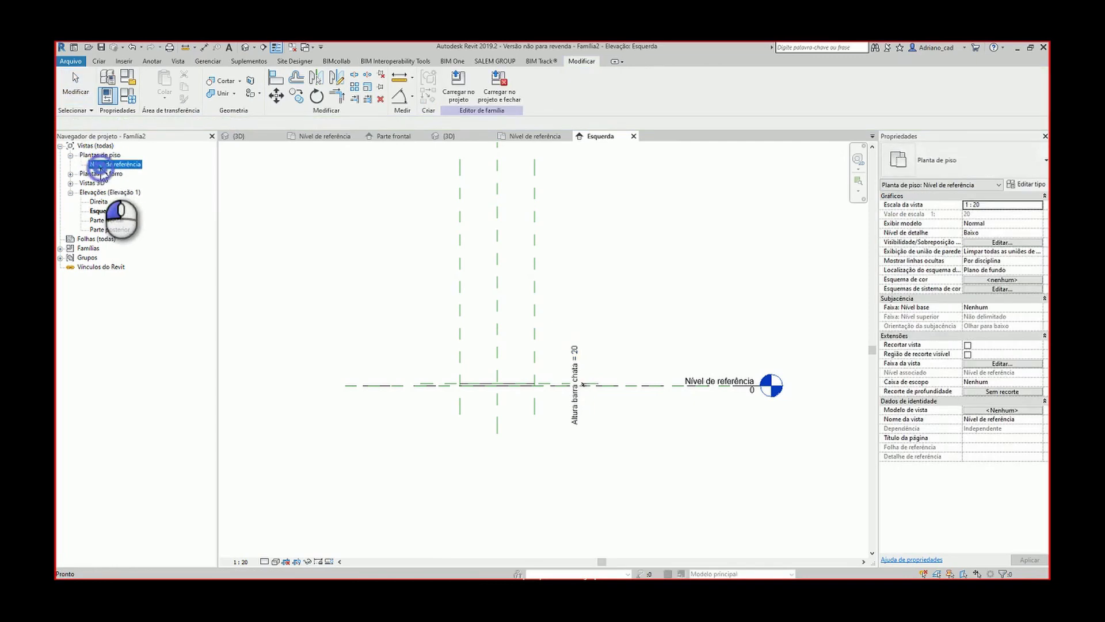
left_click(552, 167)
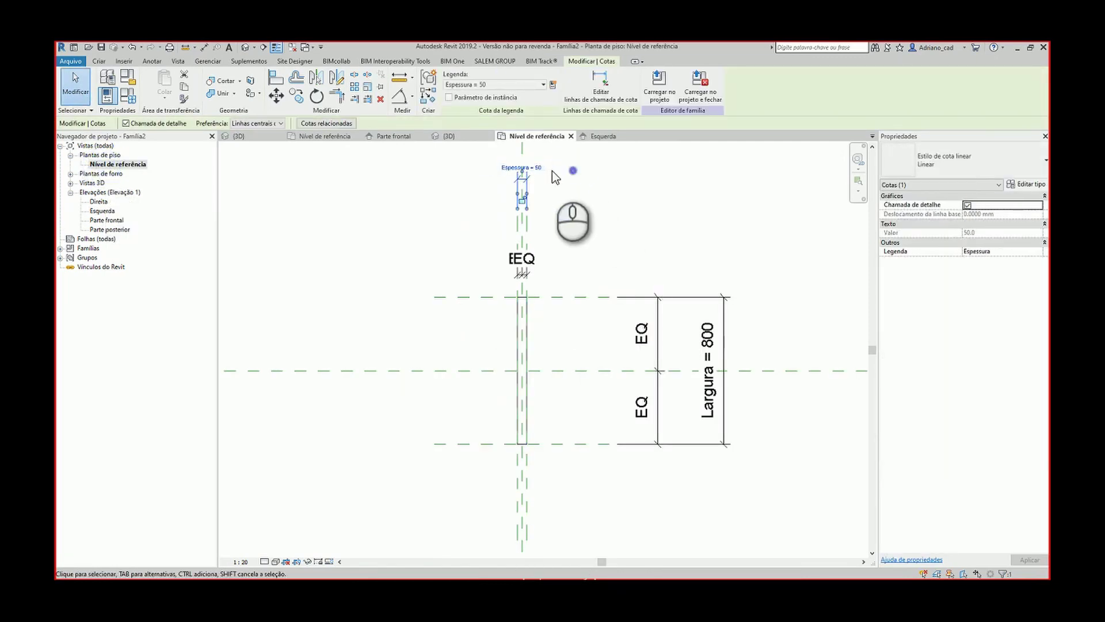
left_click(546, 167)
type("25")
key("Return")
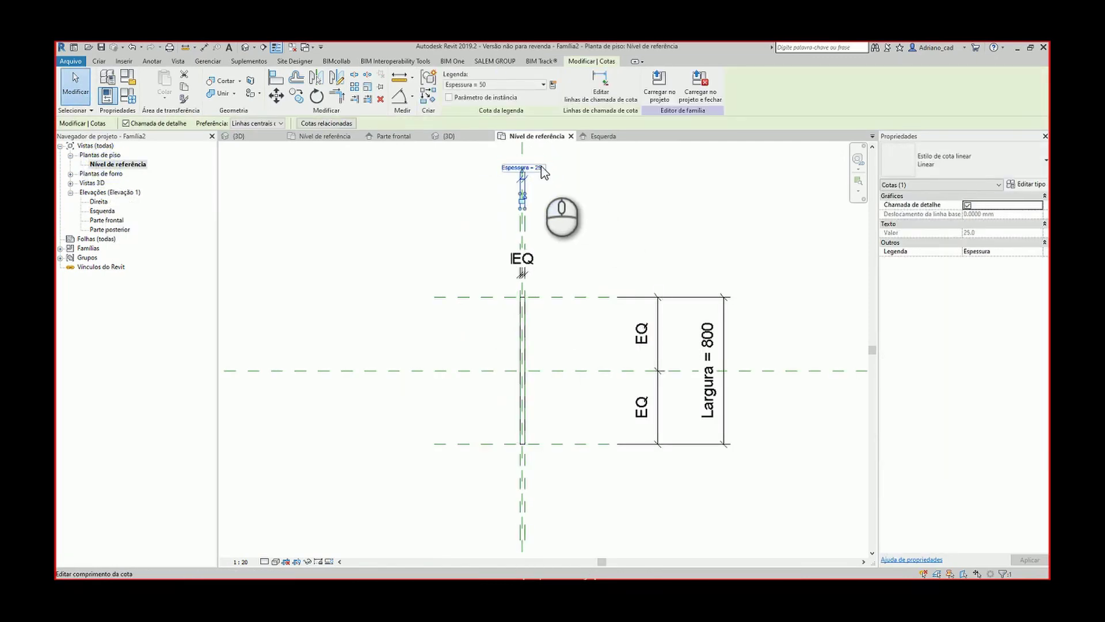
Step: Set the Largura dimension to 350
left_click(709, 368)
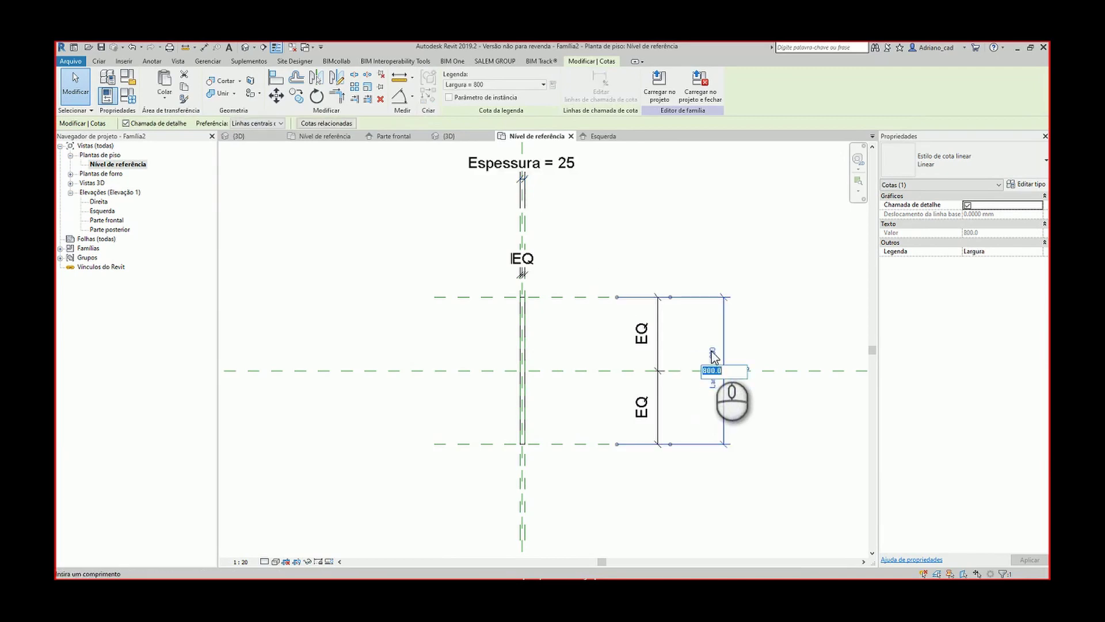
key("Return")
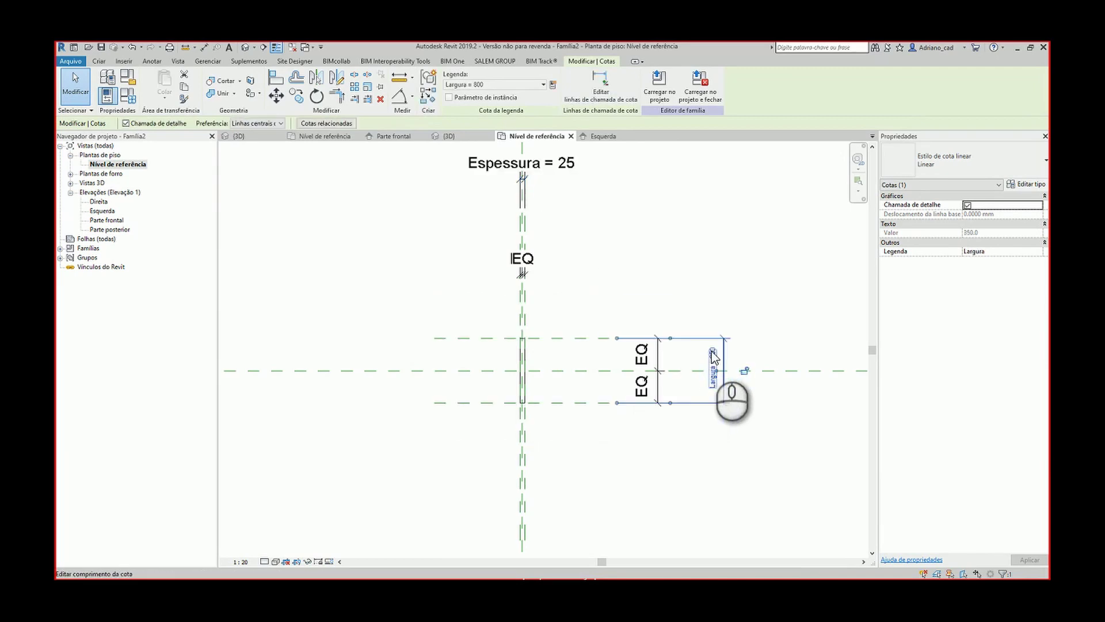
left_click(642, 292)
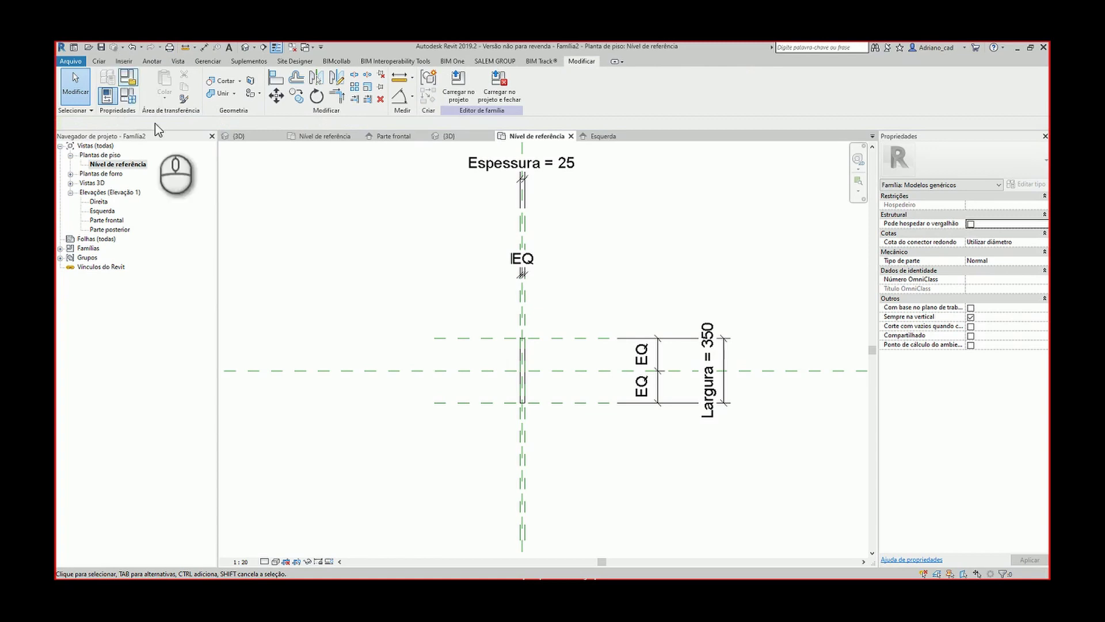
Step: Save the bar family as Barra Chata
key("ctrl+s")
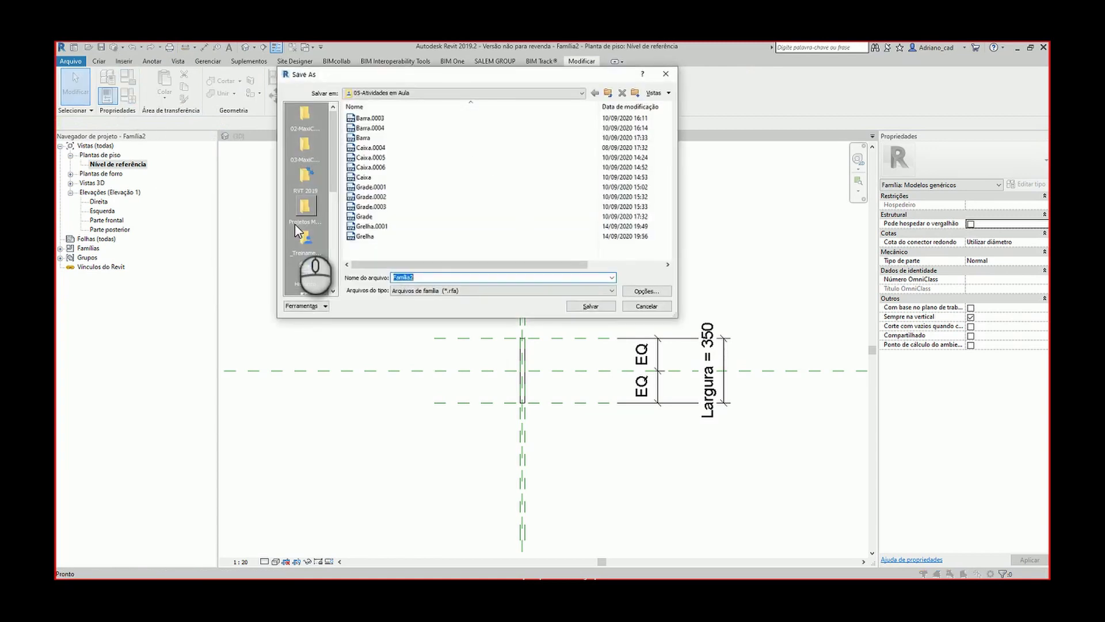
type("Barra Chata")
key("Return")
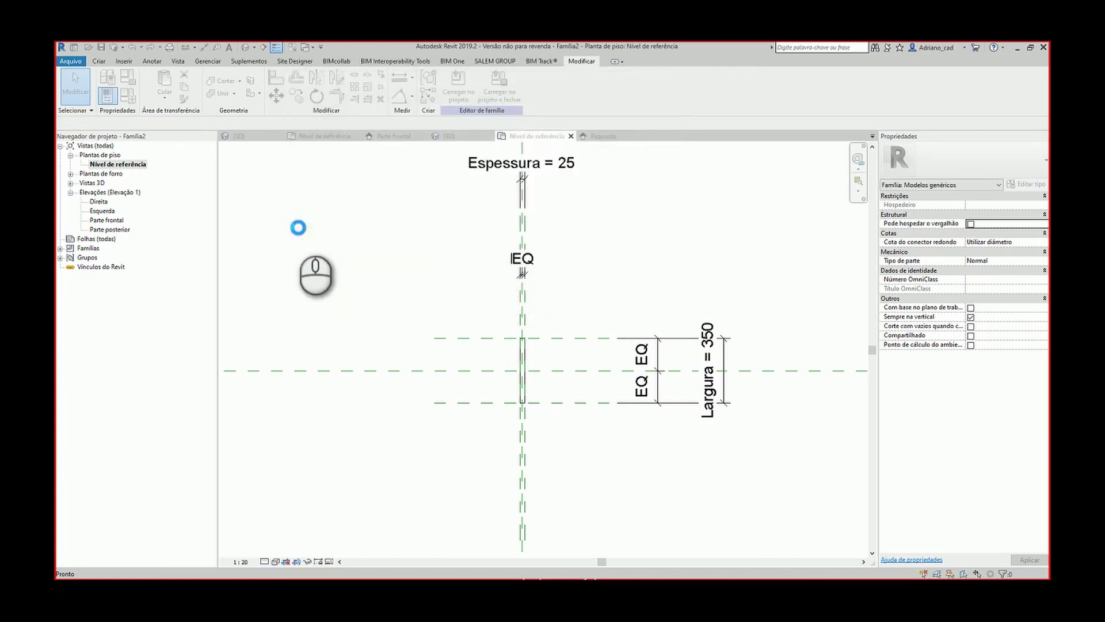
Step: Load the Barra Chata family into Grelha.rfa and place one instance above the grate frame in plan
scroll(556, 350, "up", 2)
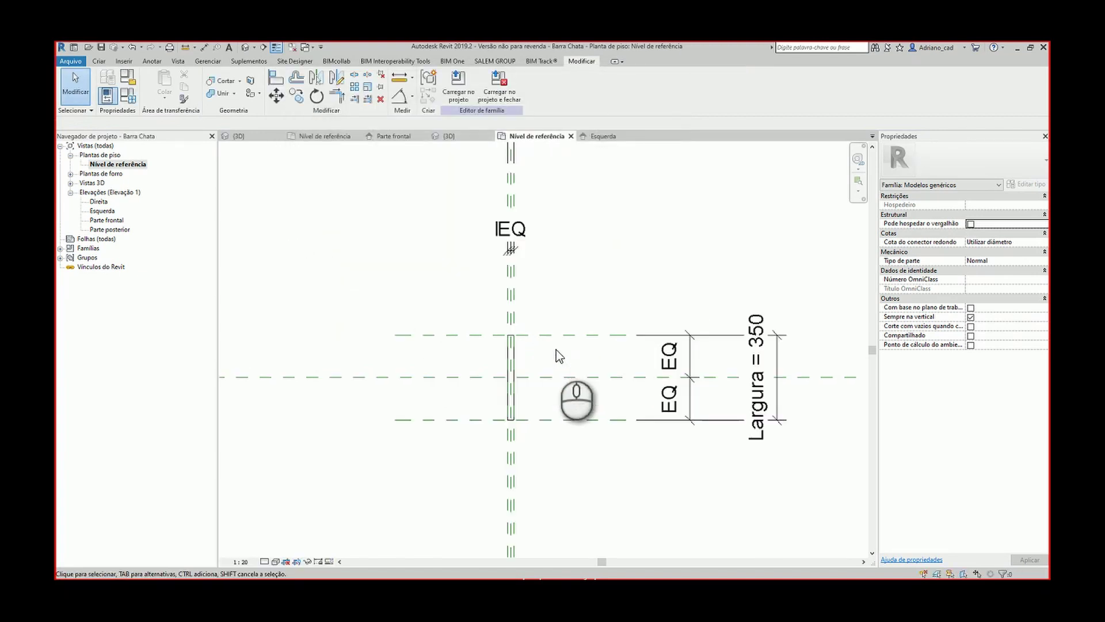
left_click(460, 89)
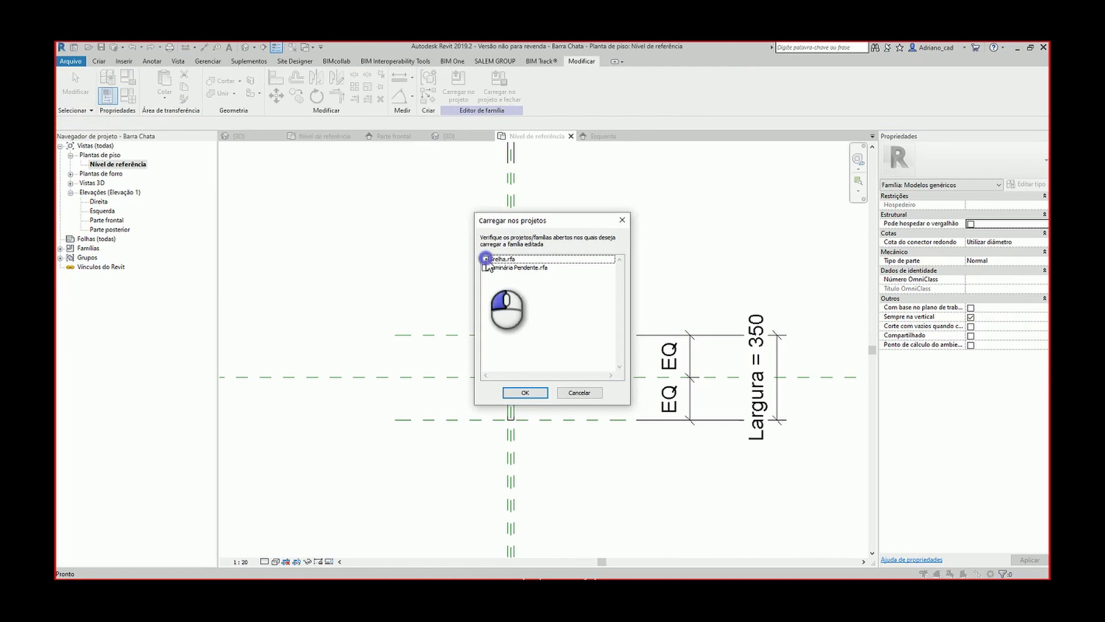
left_click(525, 391)
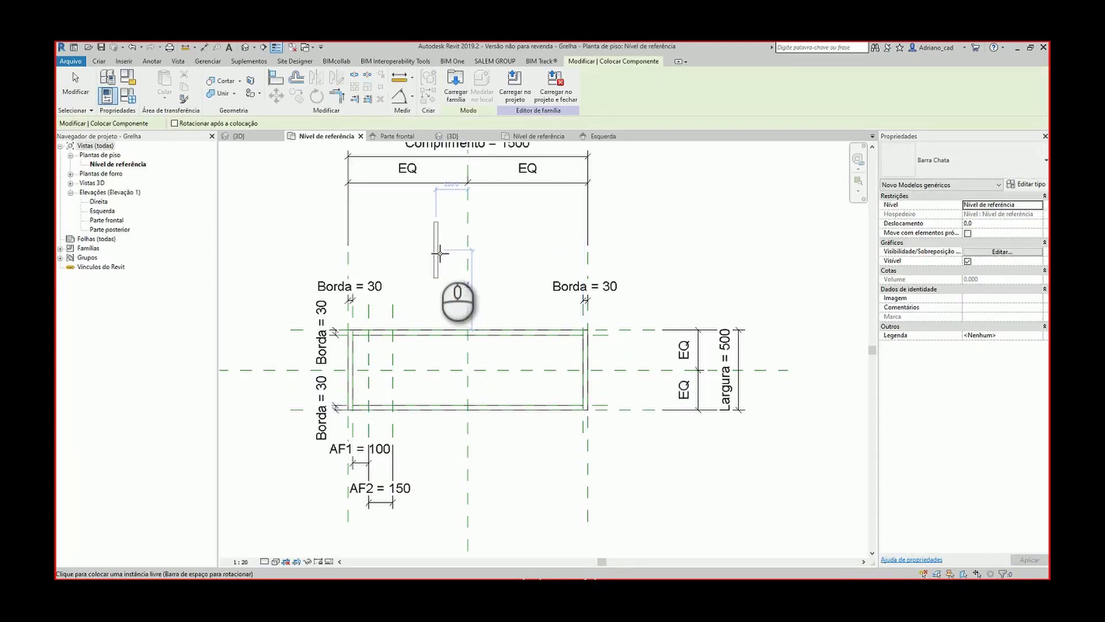
left_click(437, 251)
Step: Align and lock the bar's centre to the AF1 reference plane and to the frame's horizontal centre plane
key("l")
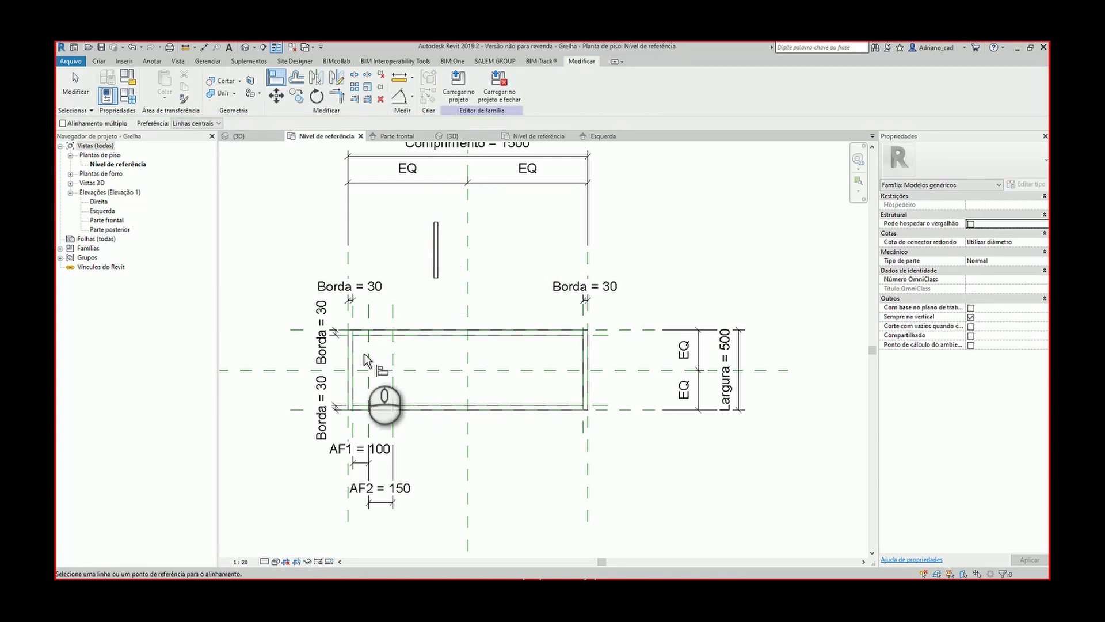
left_click(435, 265)
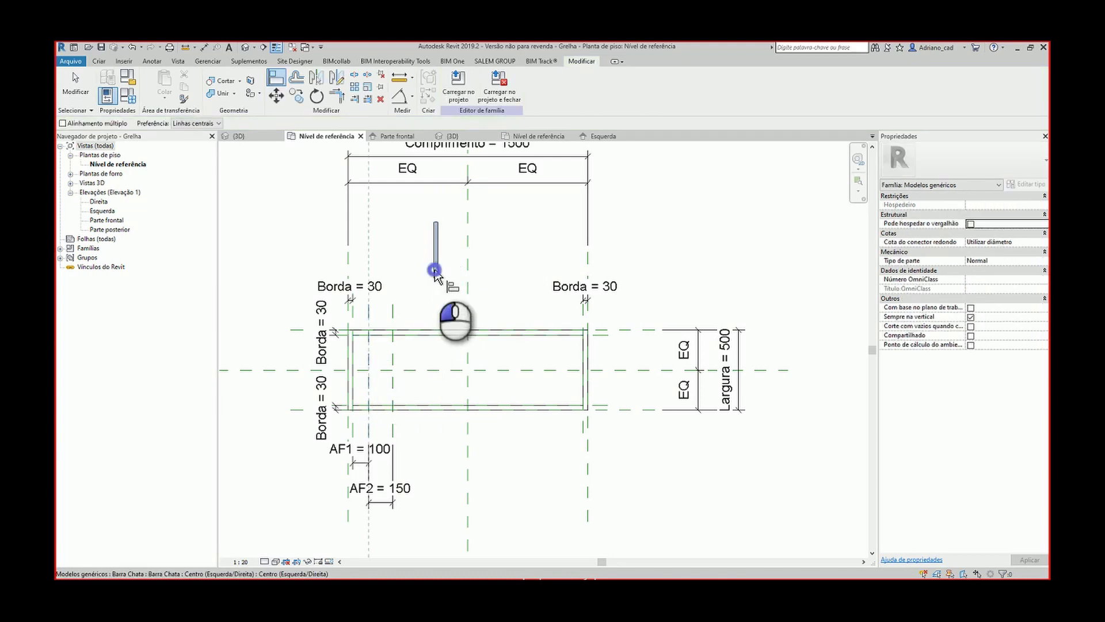
left_click(390, 353)
left_click(409, 368)
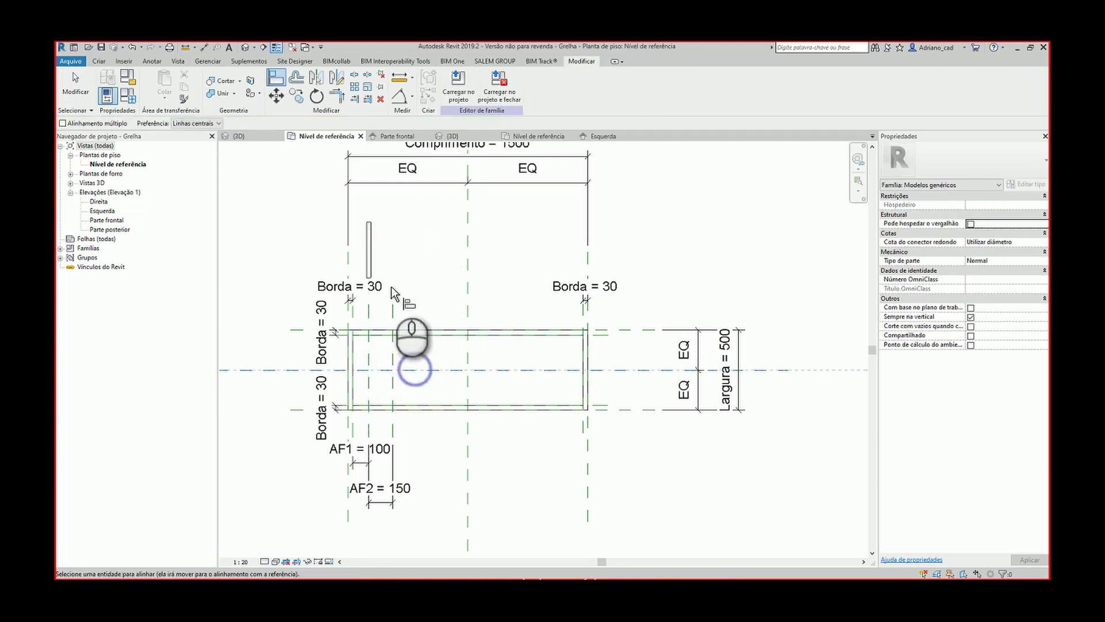
left_click(372, 254)
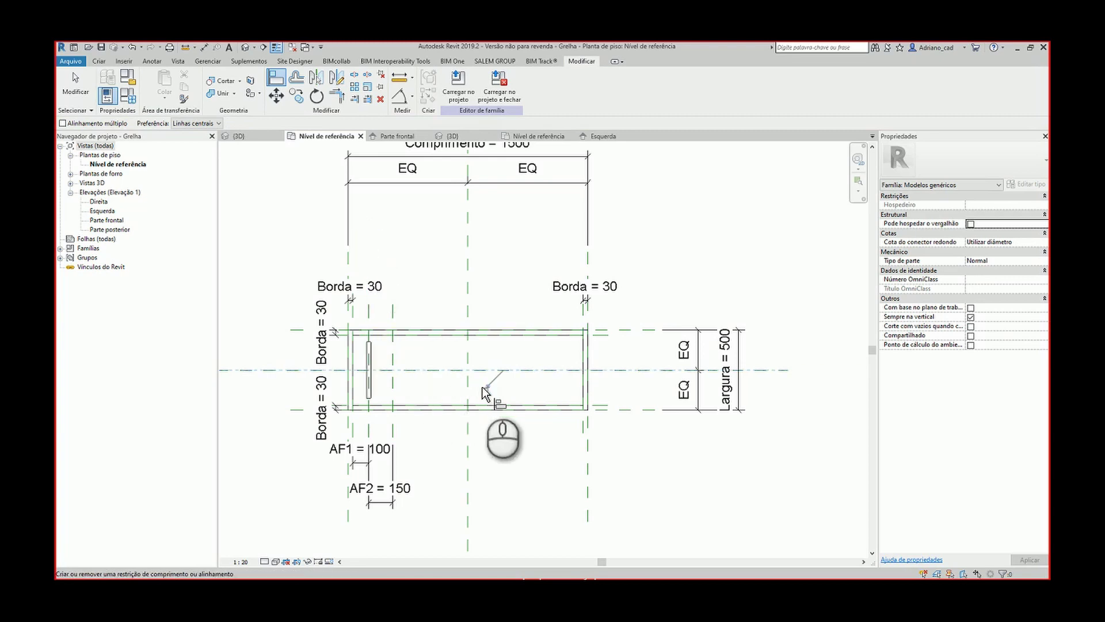
Step: In the Parte frontal elevation, align the bar's base to the reference plane along the frame's top and lock it
double_click(103, 220)
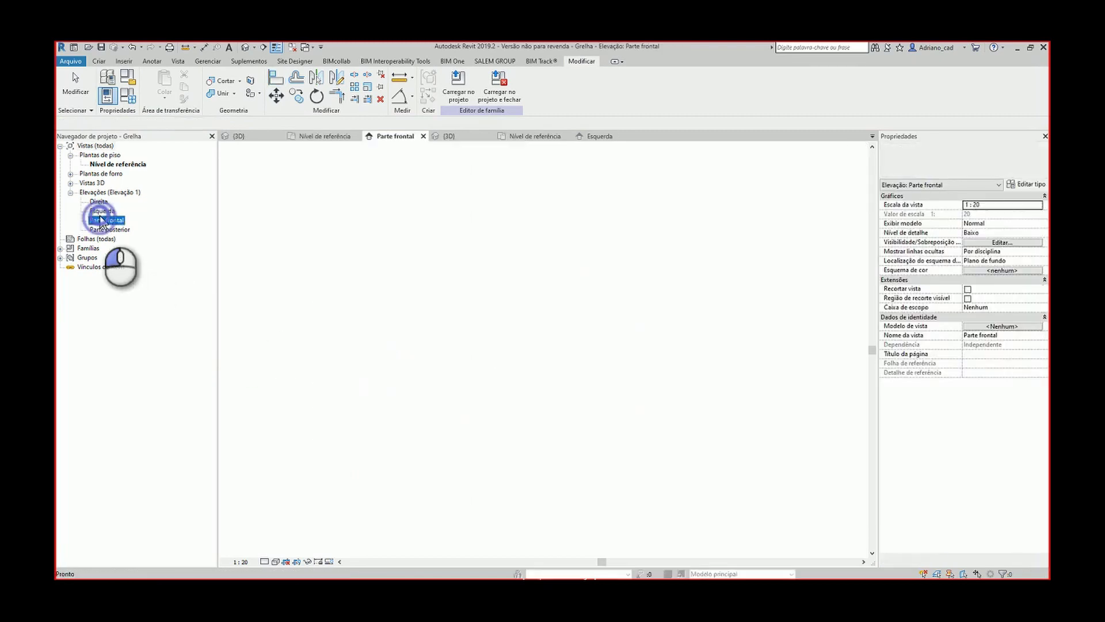
key("a")
key("l")
scroll(352, 410, "up", 3)
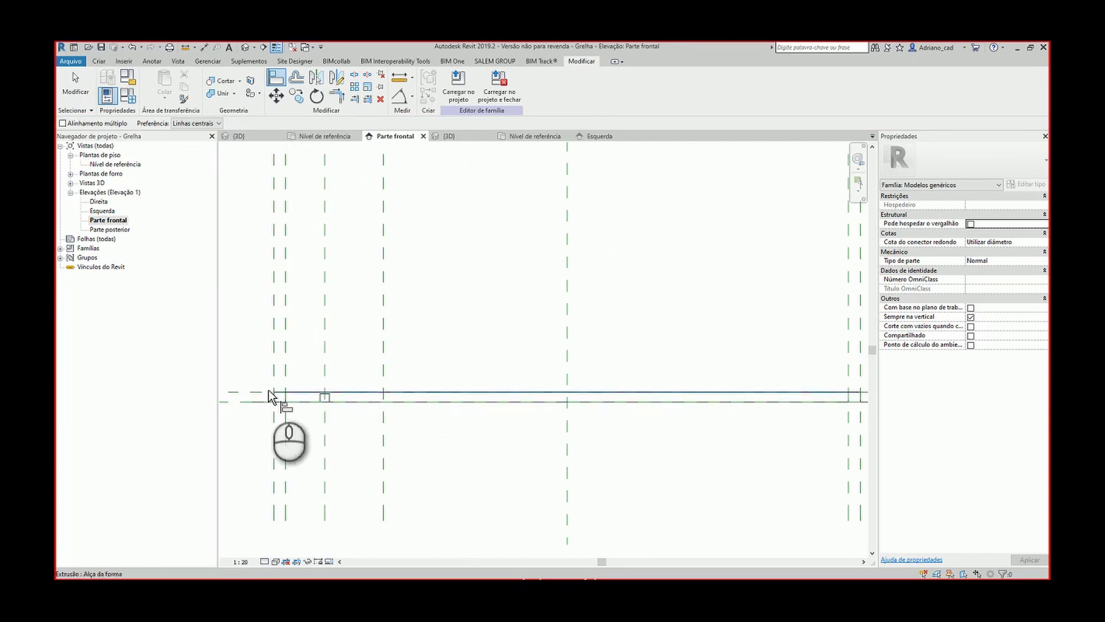
left_click(258, 390)
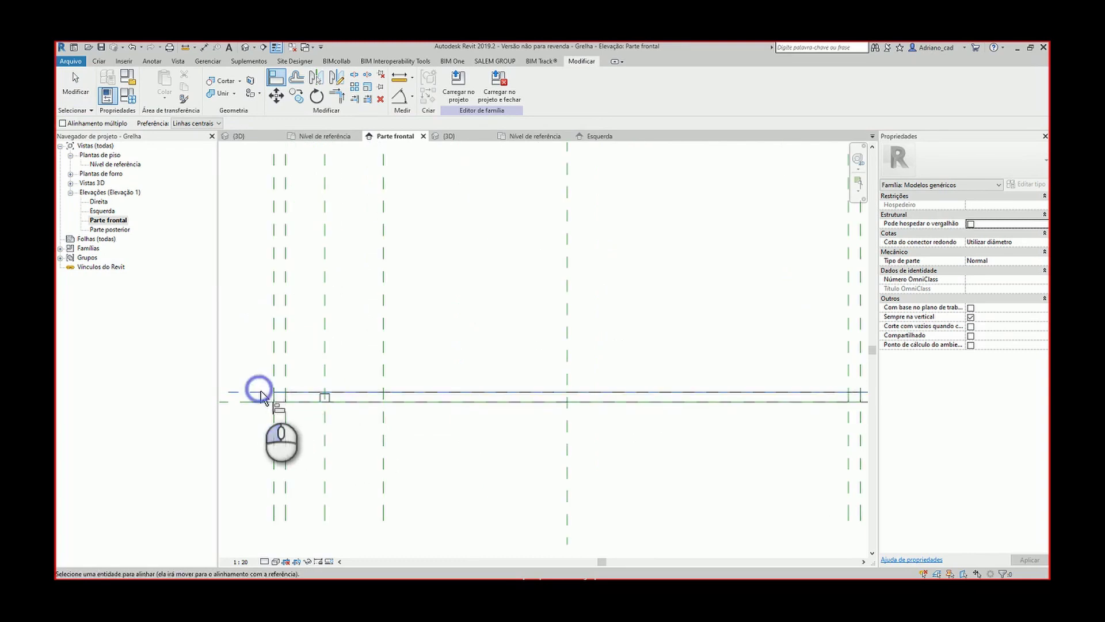
left_click(324, 402)
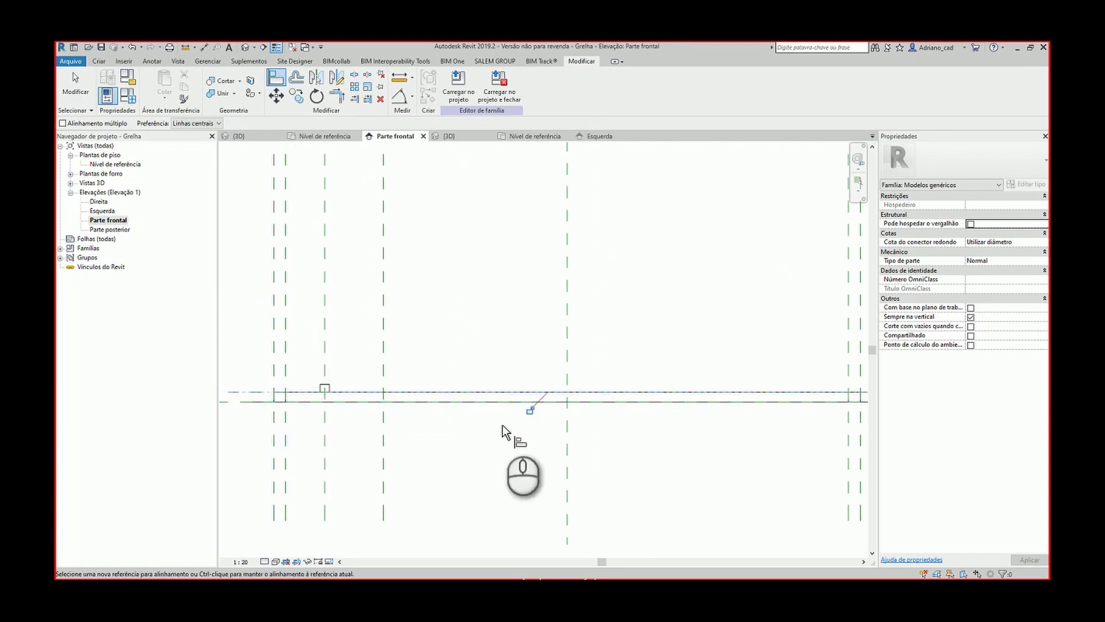
left_click(530, 411)
Step: Examine the placed bar's height relative to the frame in the 3D view and the Parte frontal elevation
left_click(245, 48)
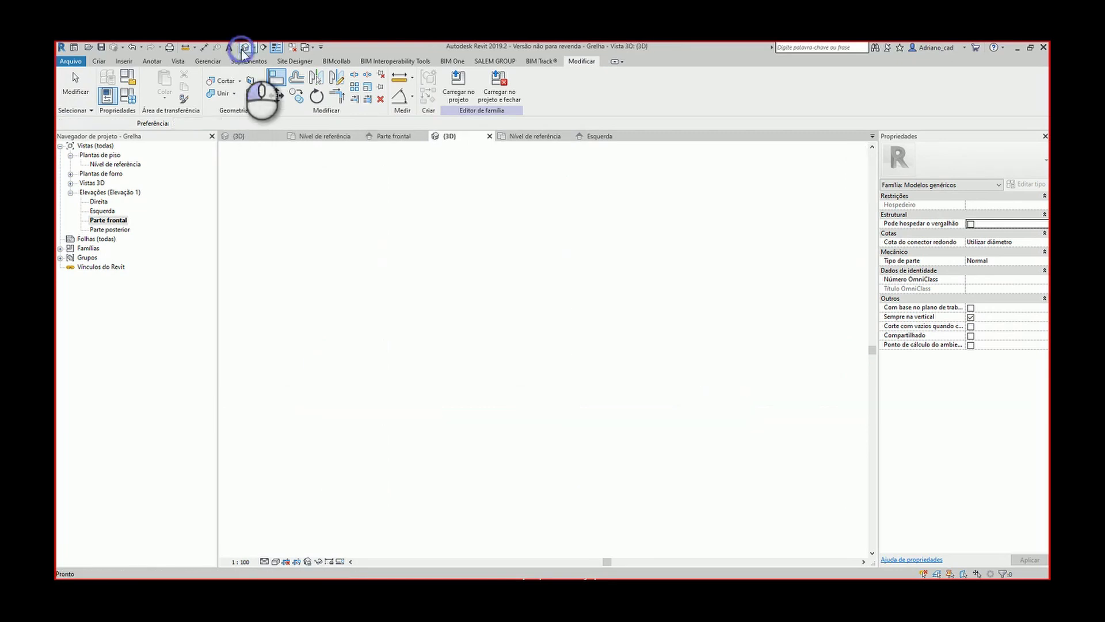
left_click(426, 241)
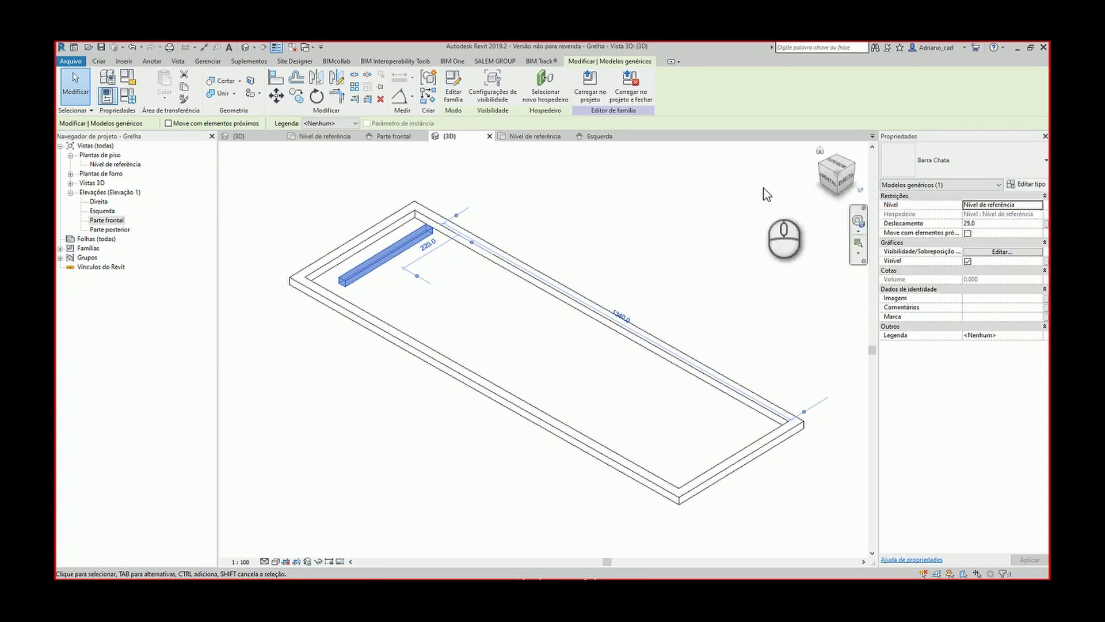
double_click(98, 221)
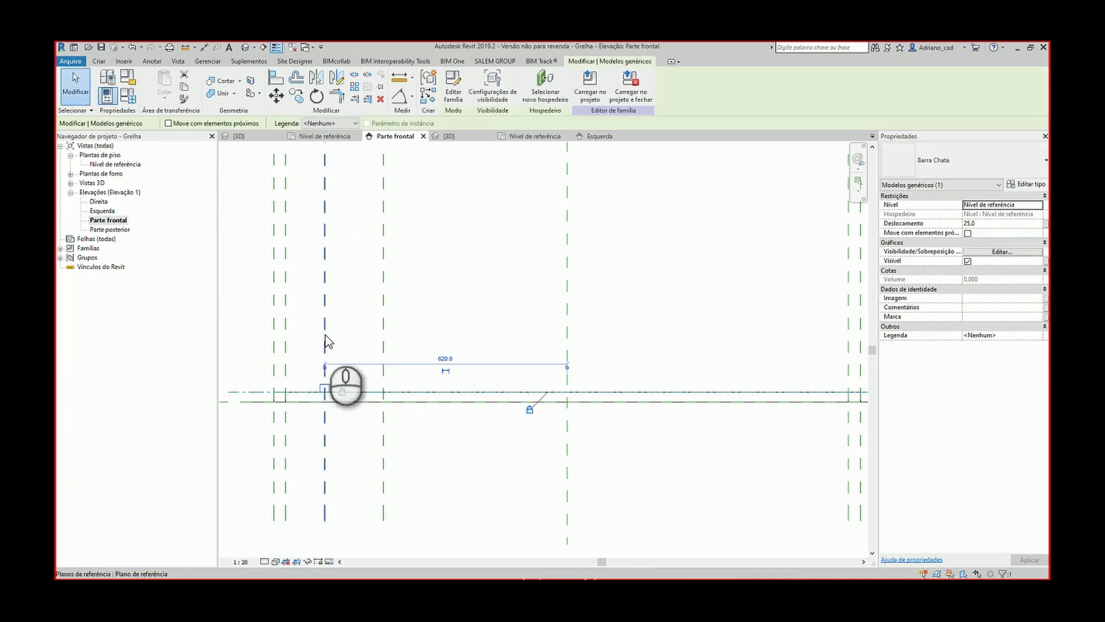
scroll(286, 425, "up", 3)
left_click(314, 420)
middle_click_drag(325, 419, 455, 348)
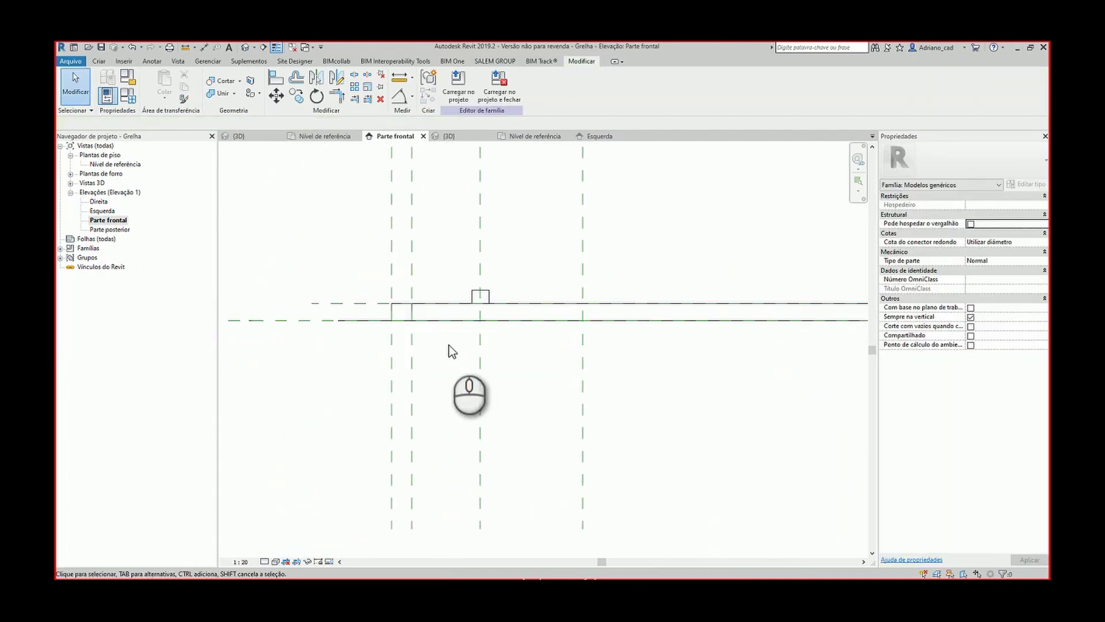
key("a")
key("l")
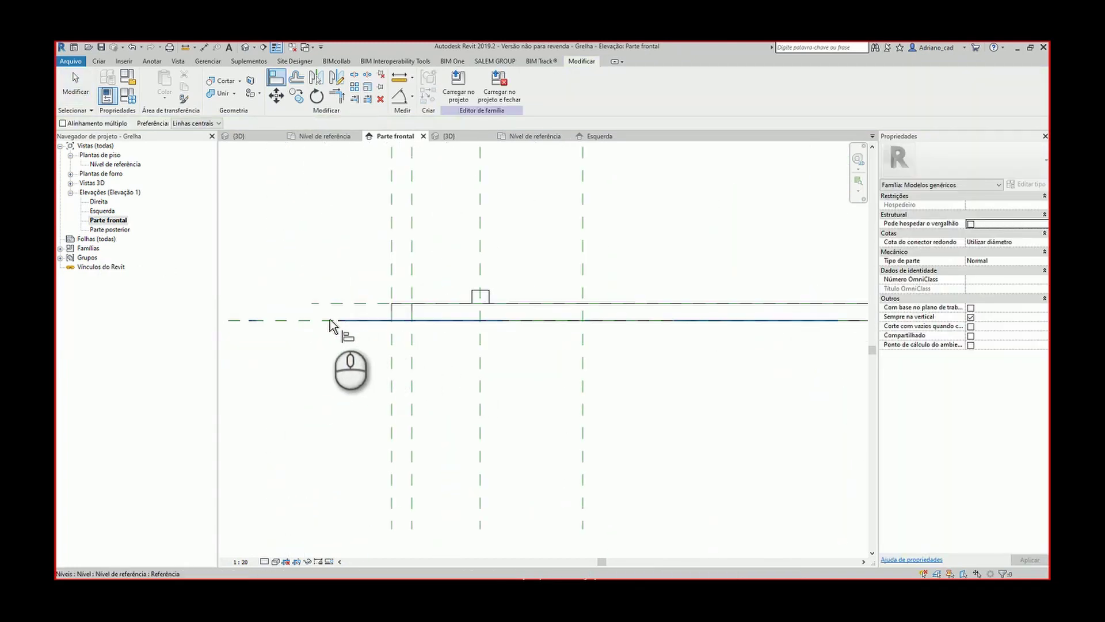
key("Escape")
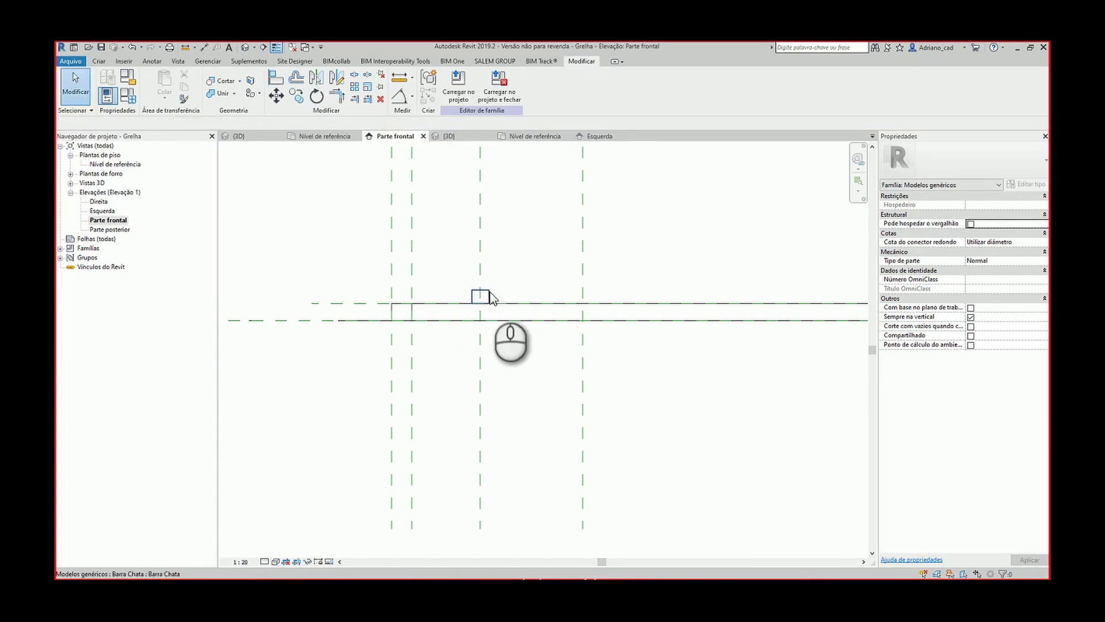
Step: Set Altura barra chata to 10.0 in the type properties of the placed Barra Chata bar
left_click(497, 302)
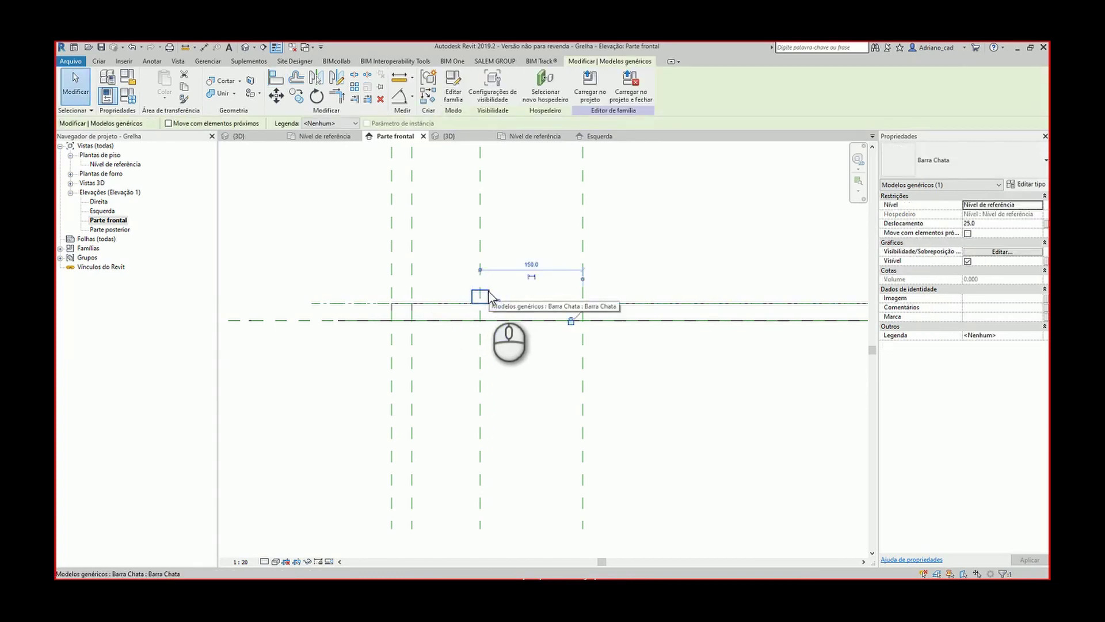
left_click(1024, 184)
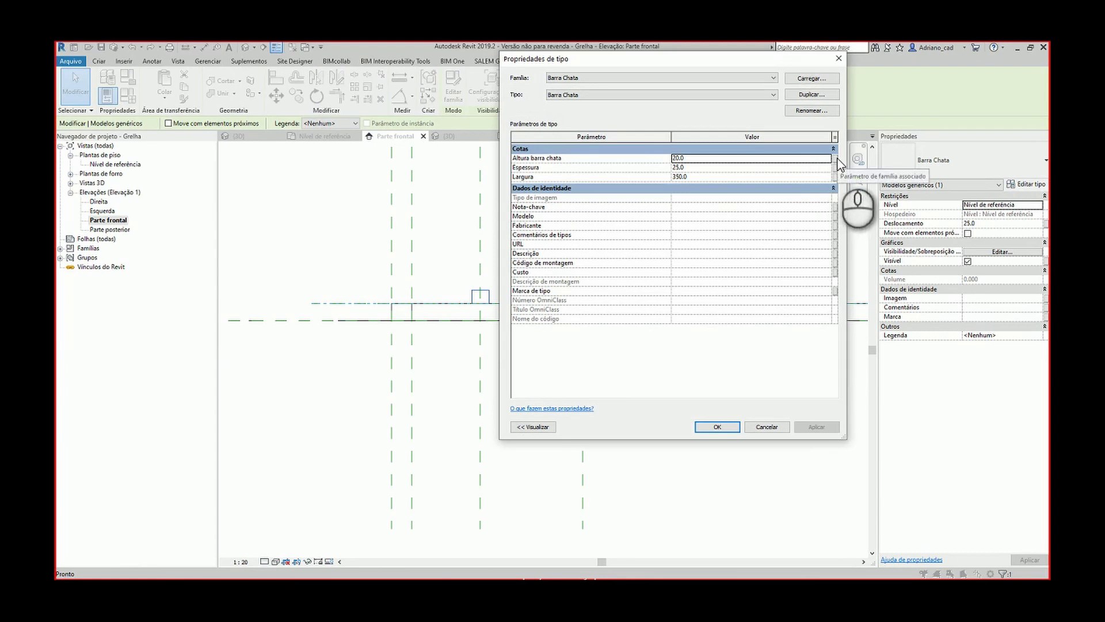
left_click(790, 161)
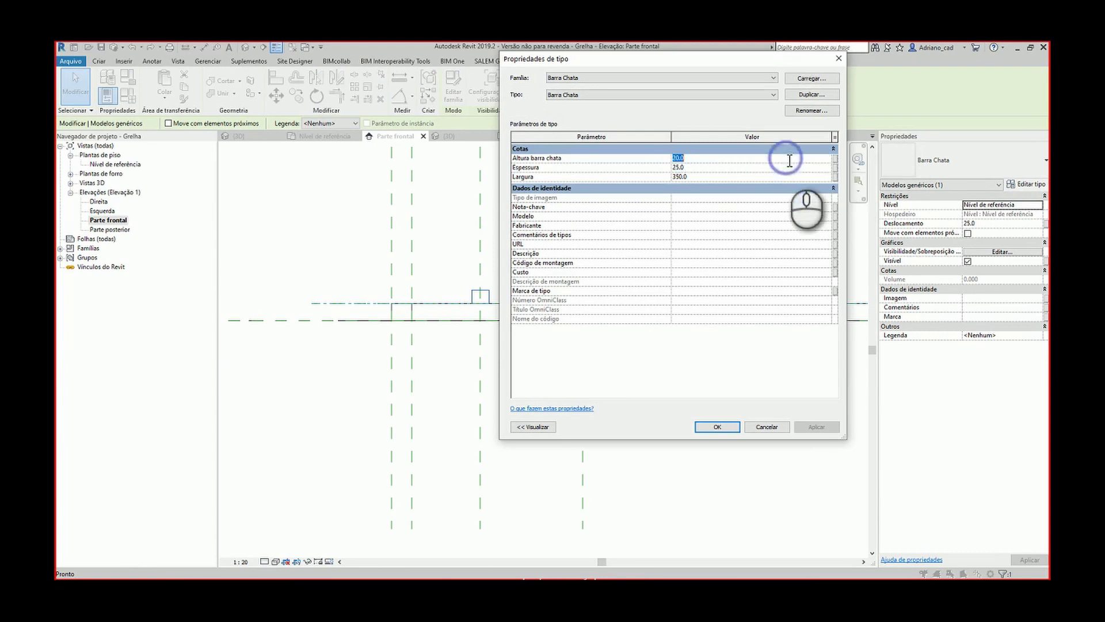
type("10.0")
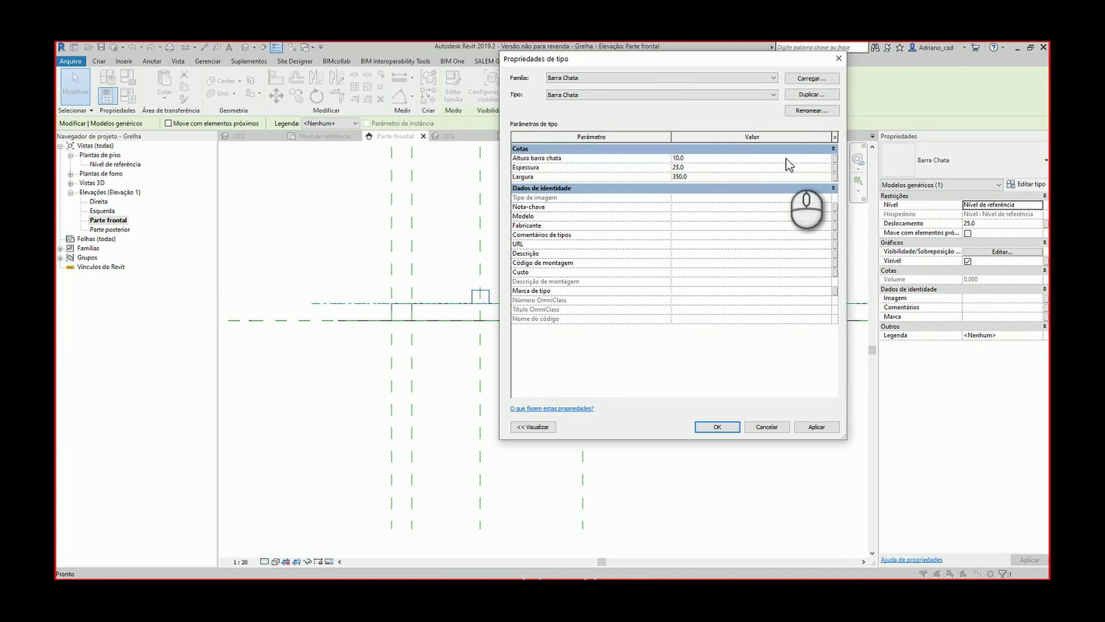
Step: Associate the bar's Largura type parameter with the grate family's Largura parameter, and check the bar in the 3D view
left_click(835, 177)
left_click(383, 231)
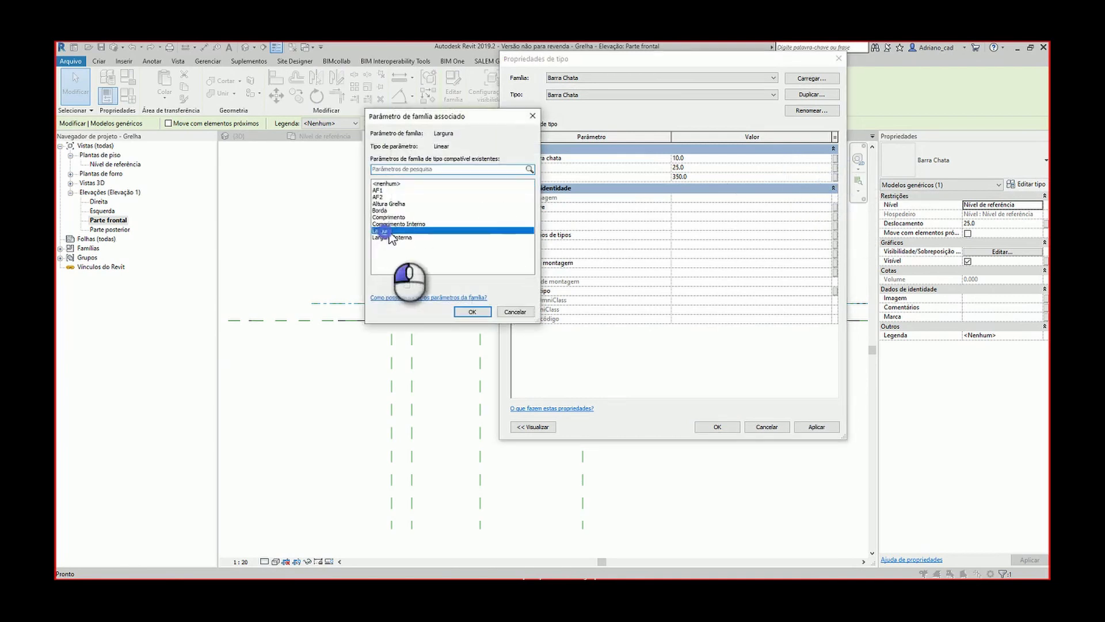
left_click(482, 311)
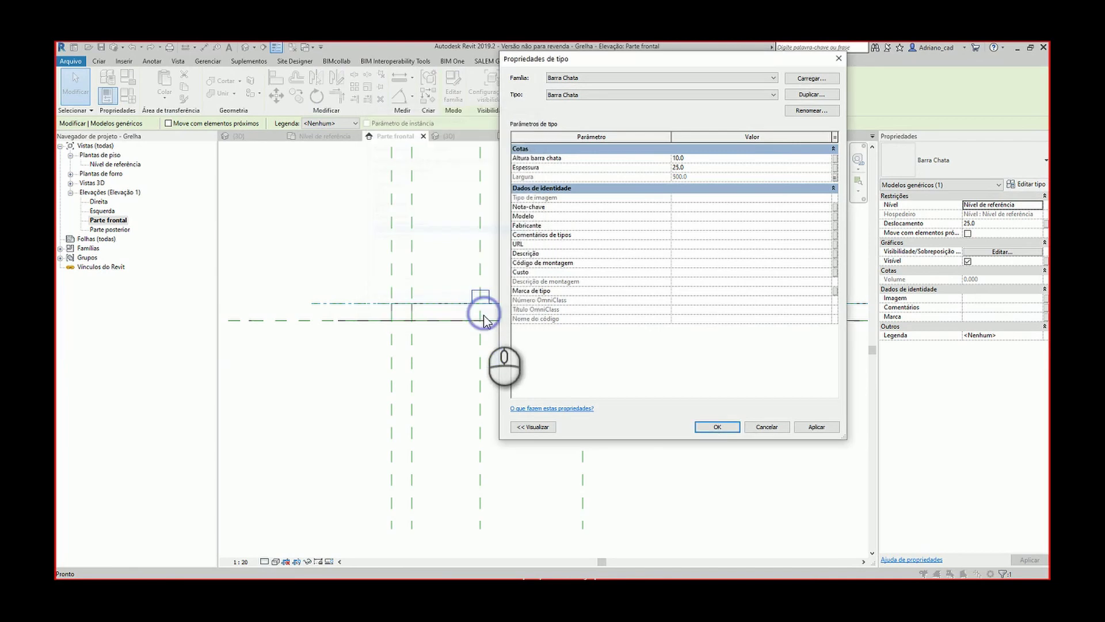
left_click(723, 428)
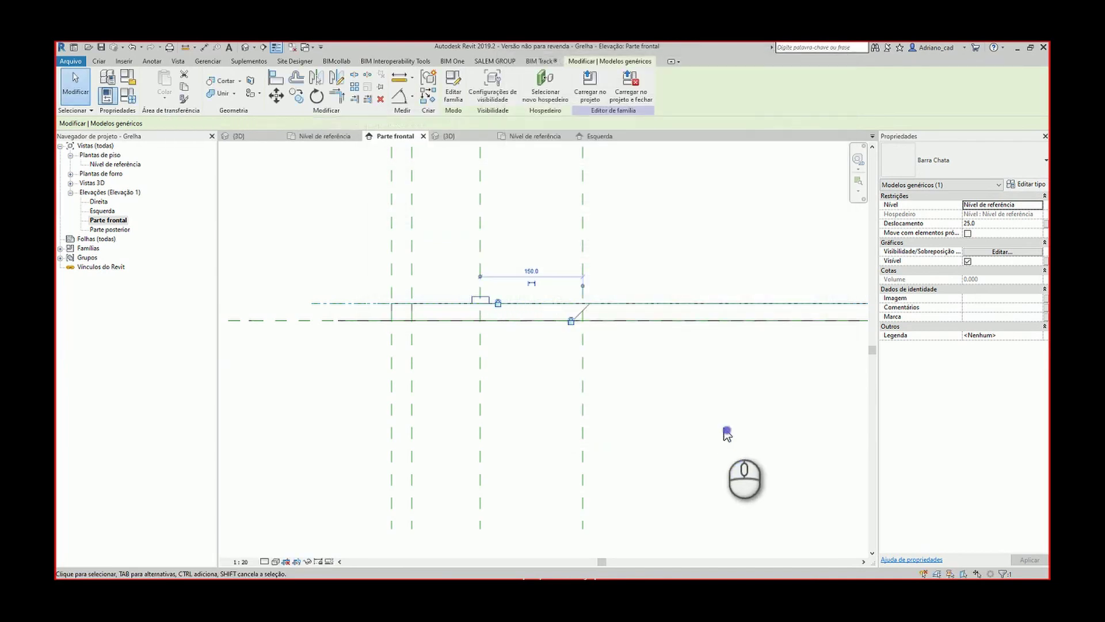
left_click(245, 47)
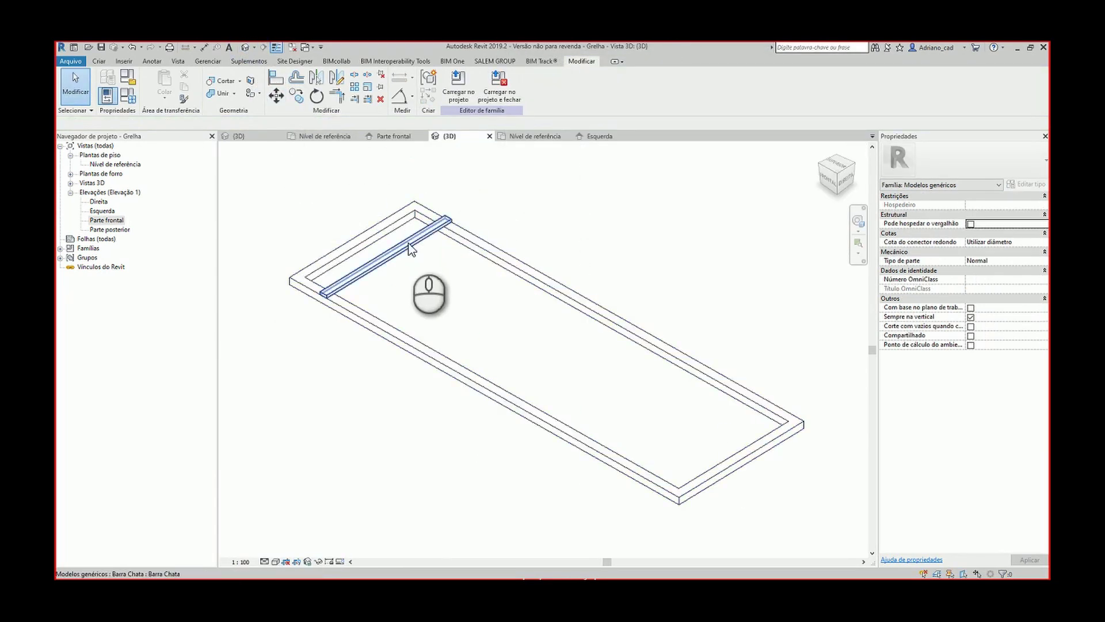
Step: In the Nível de referência plan, flex the grate's overall Largura dimension to 400 and finally to 650
double_click(118, 165)
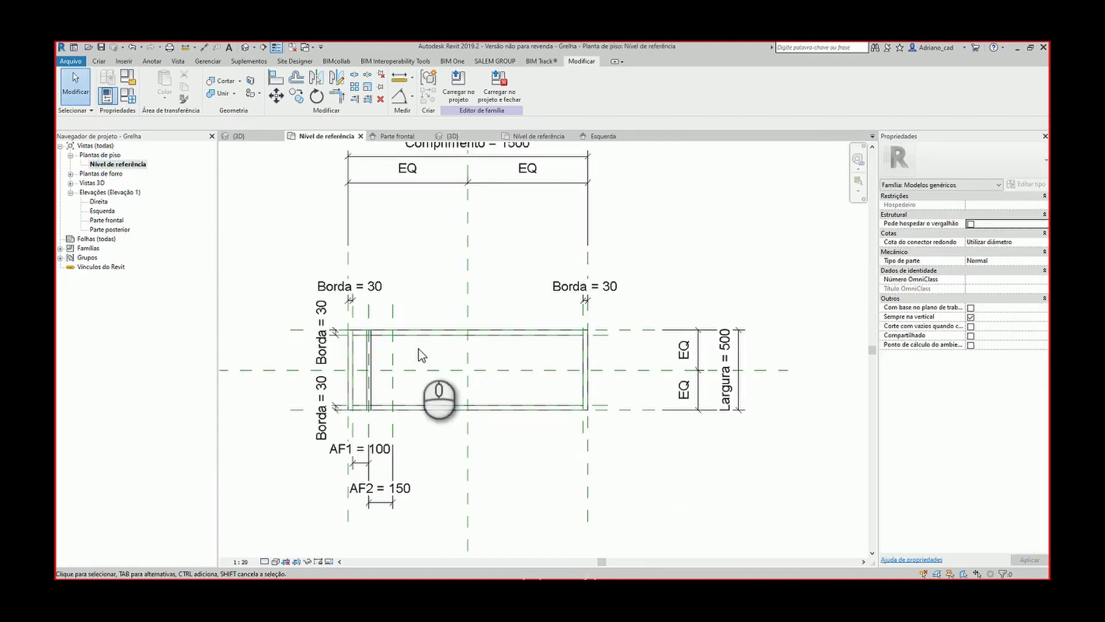
scroll(395, 369, "up", 2)
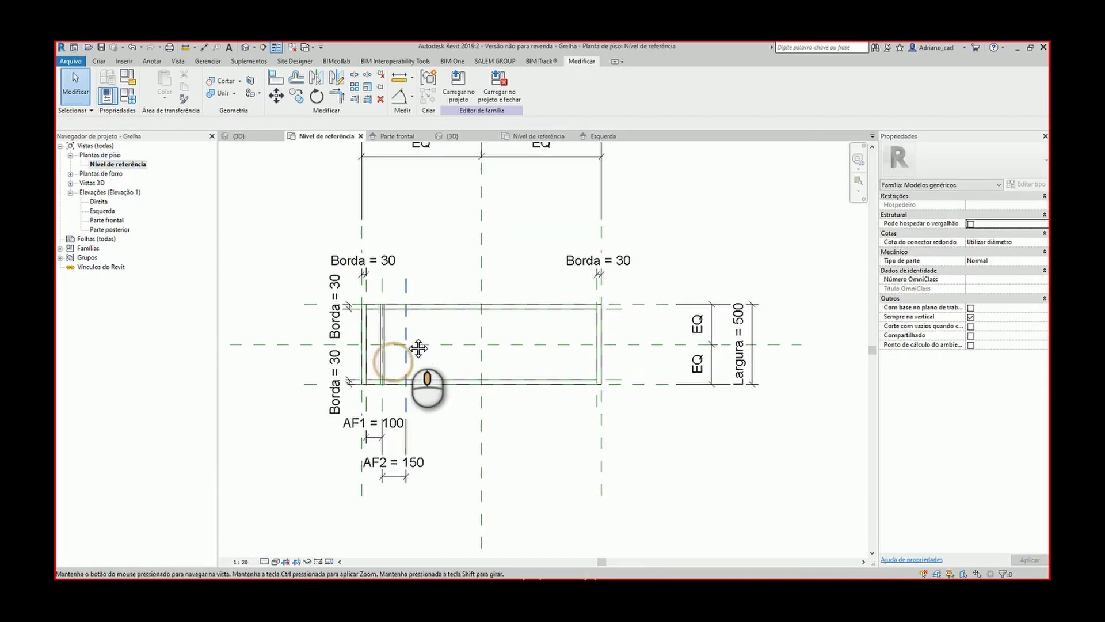
left_click(377, 329)
left_click(851, 378)
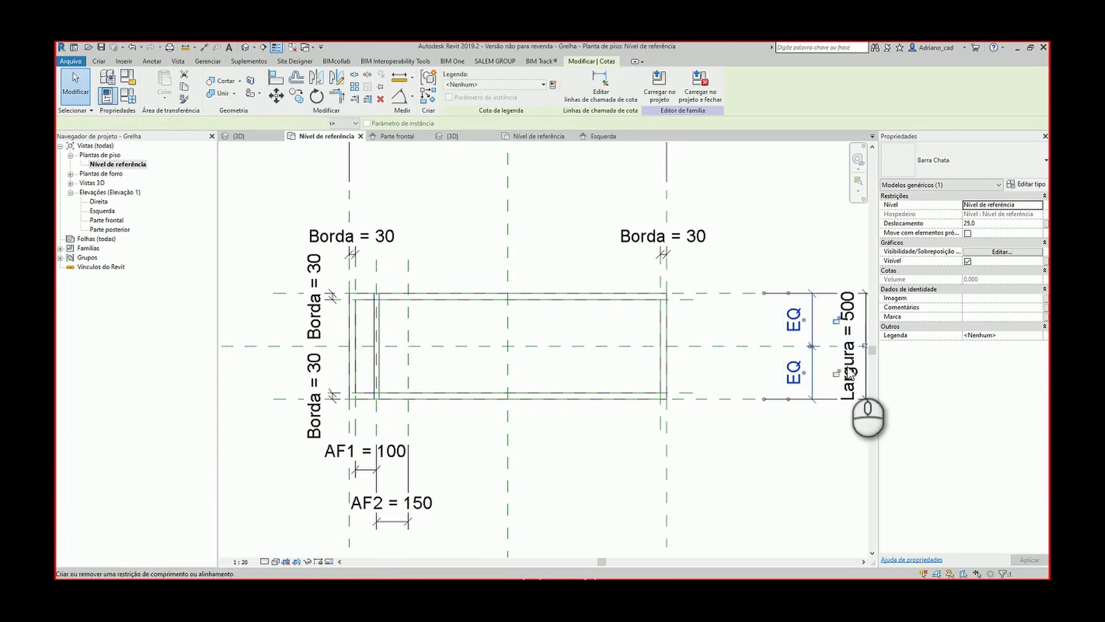
left_click(852, 362)
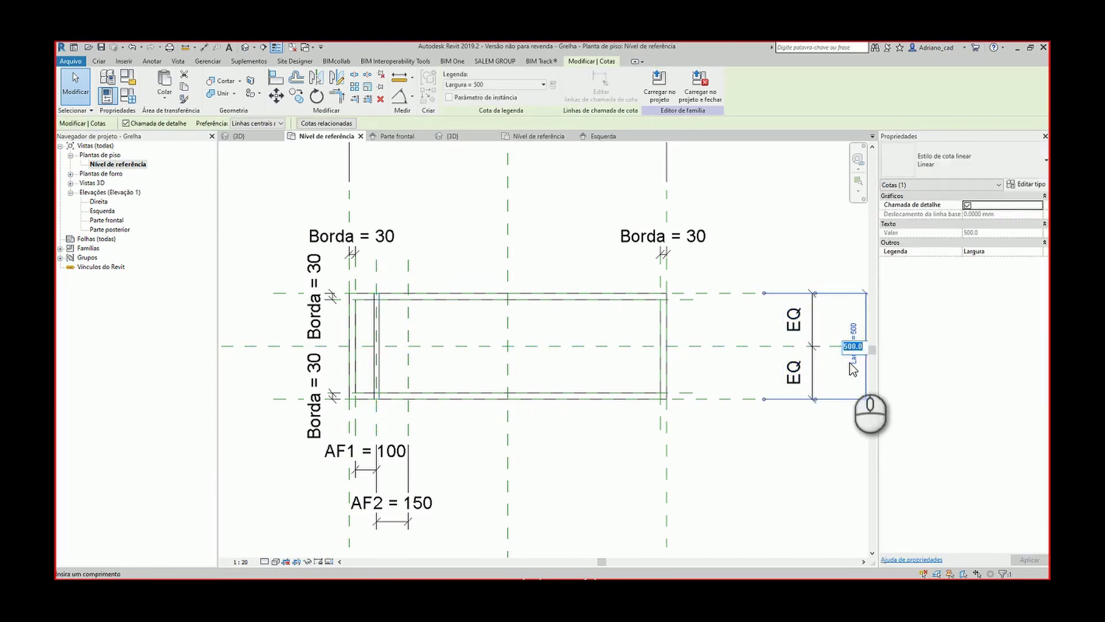
type("400")
key("Return")
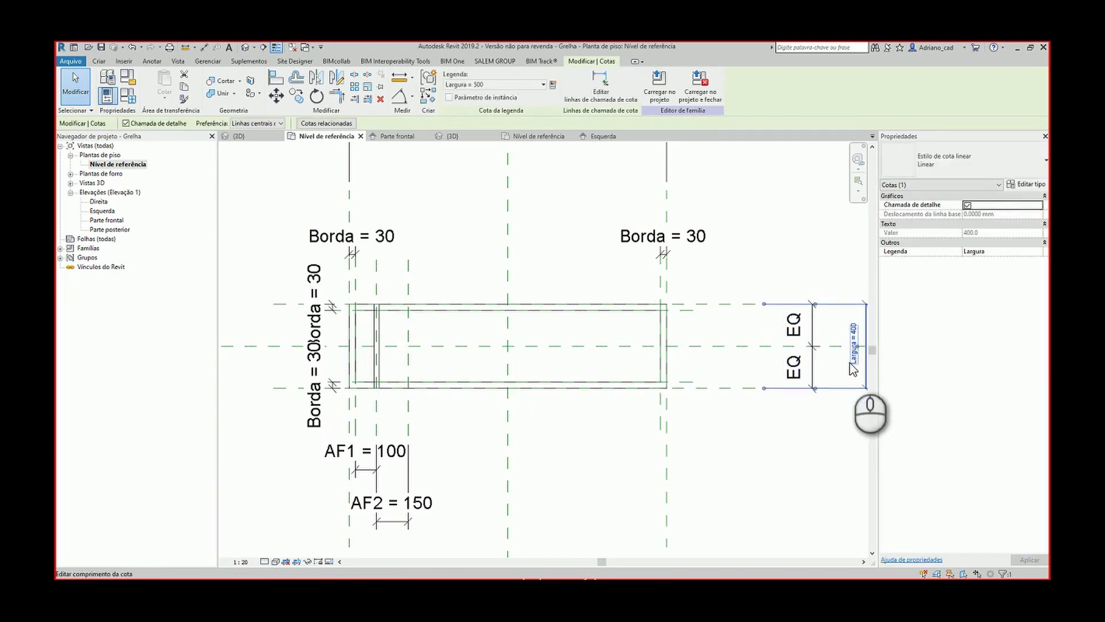
left_click(852, 365)
type("6")
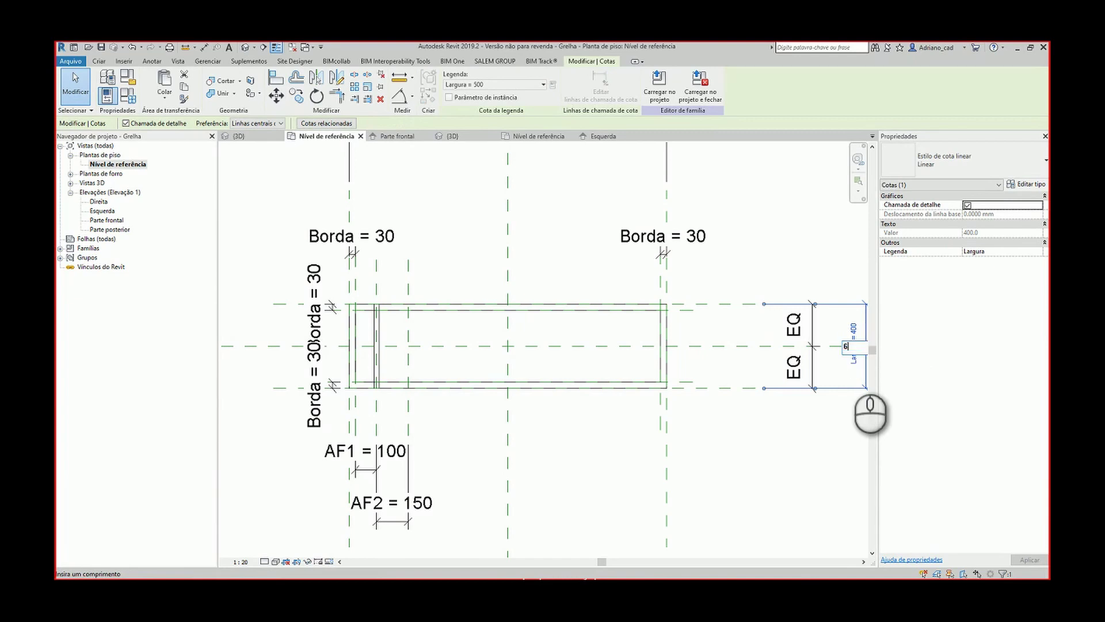
type("50")
key("Return")
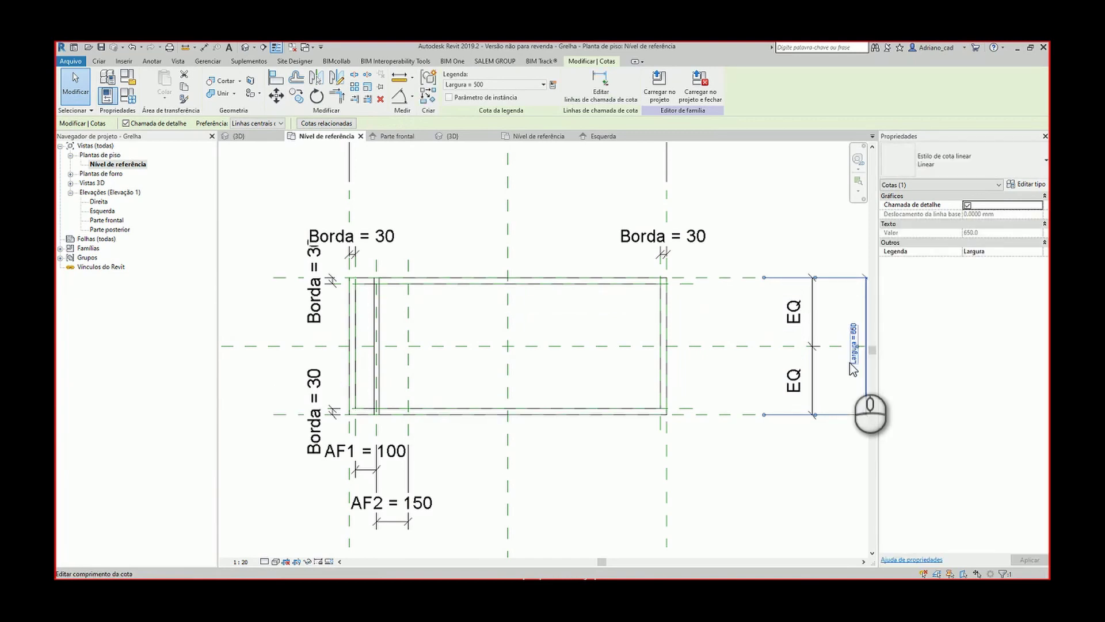
Step: Create a grouped linear array of the bar along the frame's length, with 3 bars spaced about 300 mm apart
left_click(383, 303)
middle_click_drag(384, 304, 355, 280)
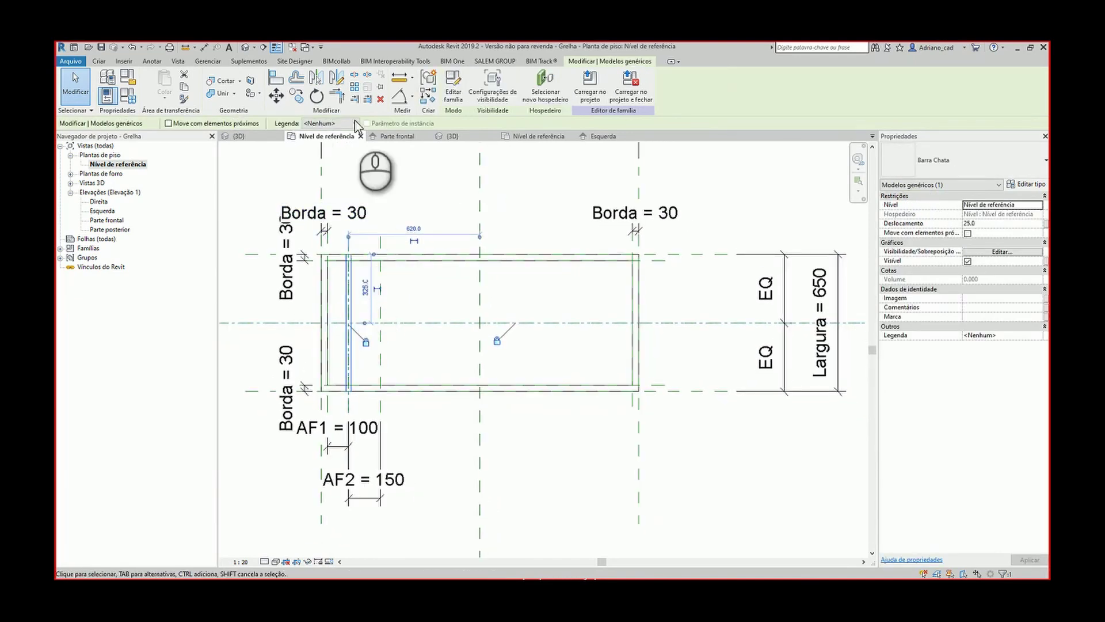
left_click(356, 86)
left_click(348, 236)
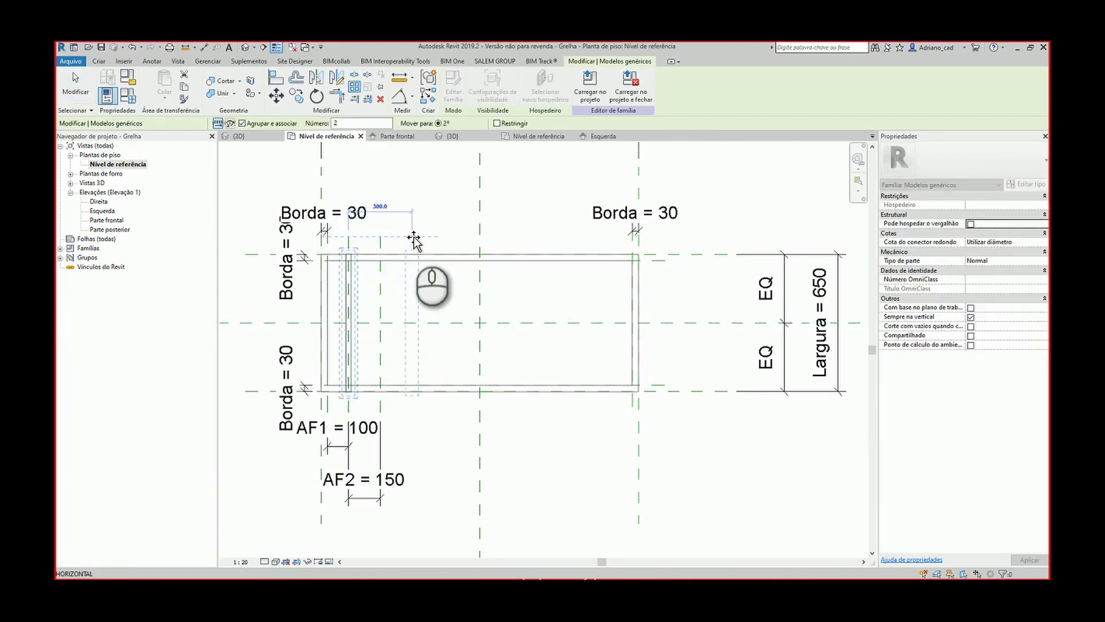
left_click(412, 235)
type("3")
key("Return")
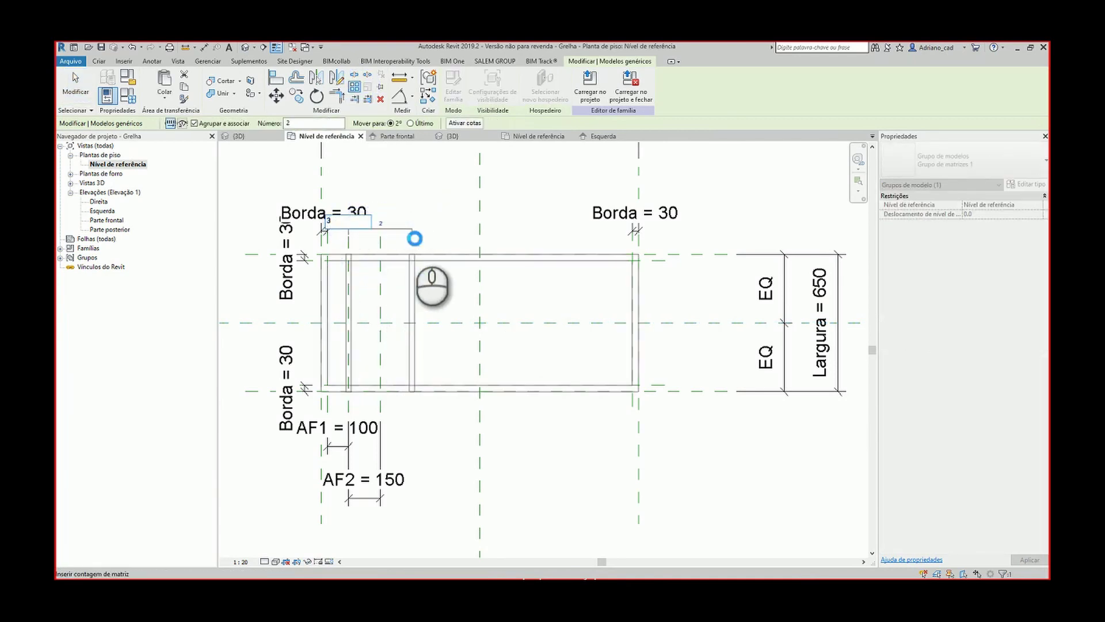
left_click(413, 200)
Step: Align the centre of the array's second bar to the AF2 reference plane
scroll(408, 295, "up", 2)
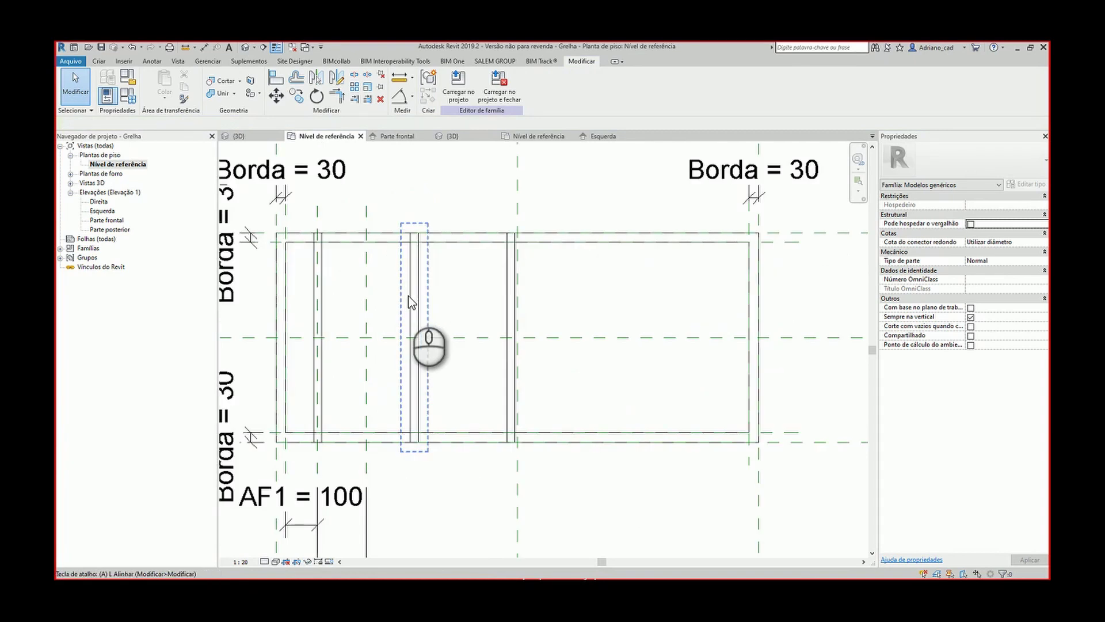
key("a")
key("l")
left_click(366, 289)
left_click(412, 294)
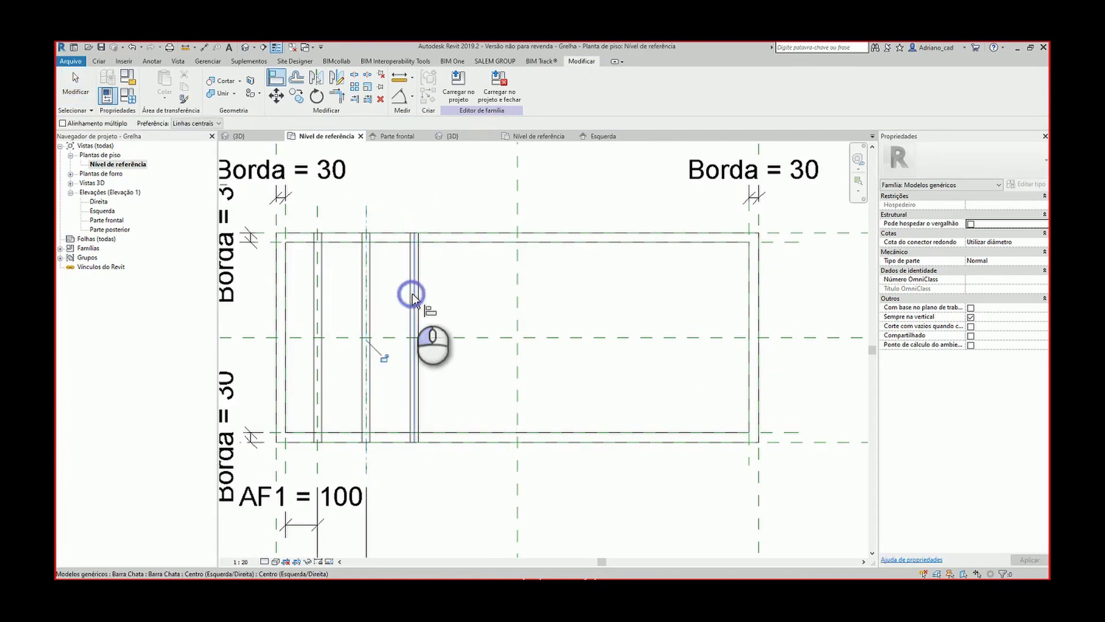
key("Escape")
key("Escape")
Step: Set the bar array's count to 5
left_click(415, 305)
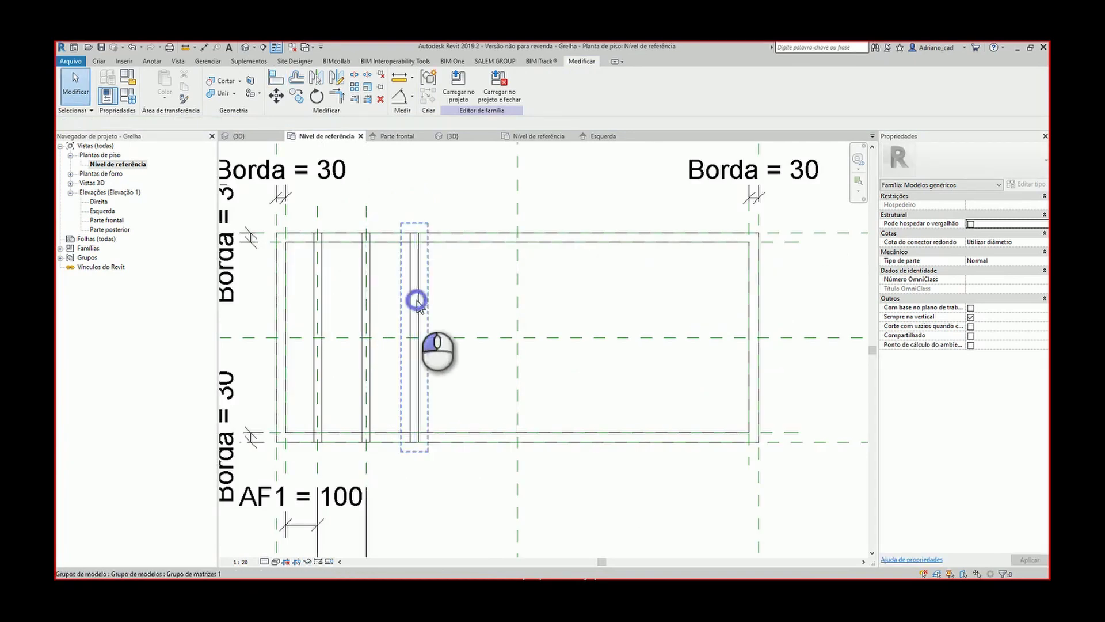
left_click(395, 195)
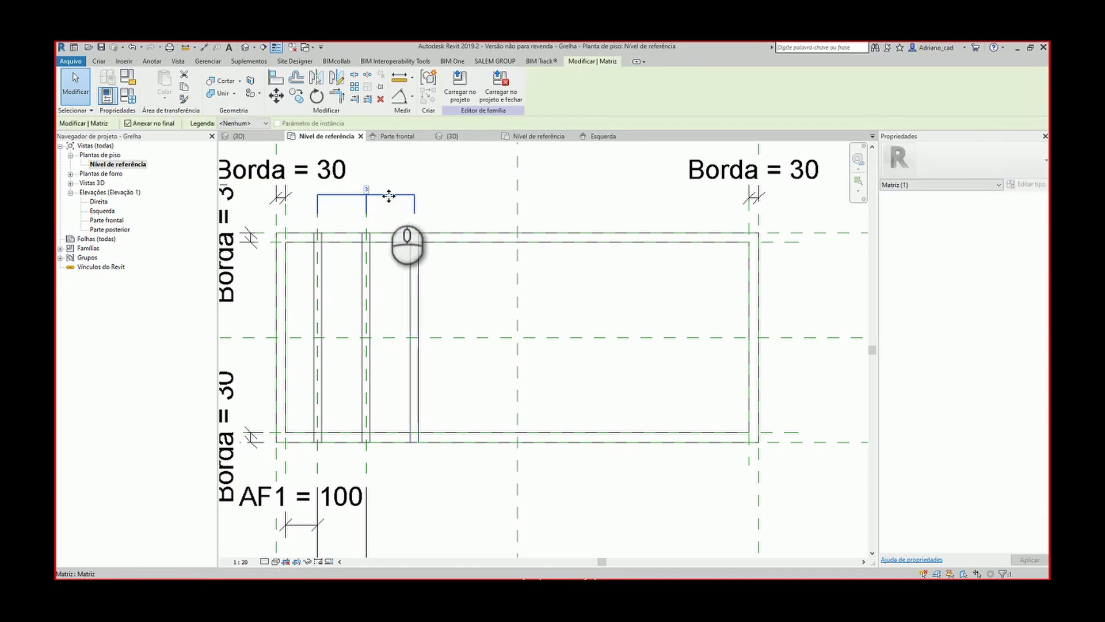
left_click(370, 249)
left_click(366, 189)
type("5")
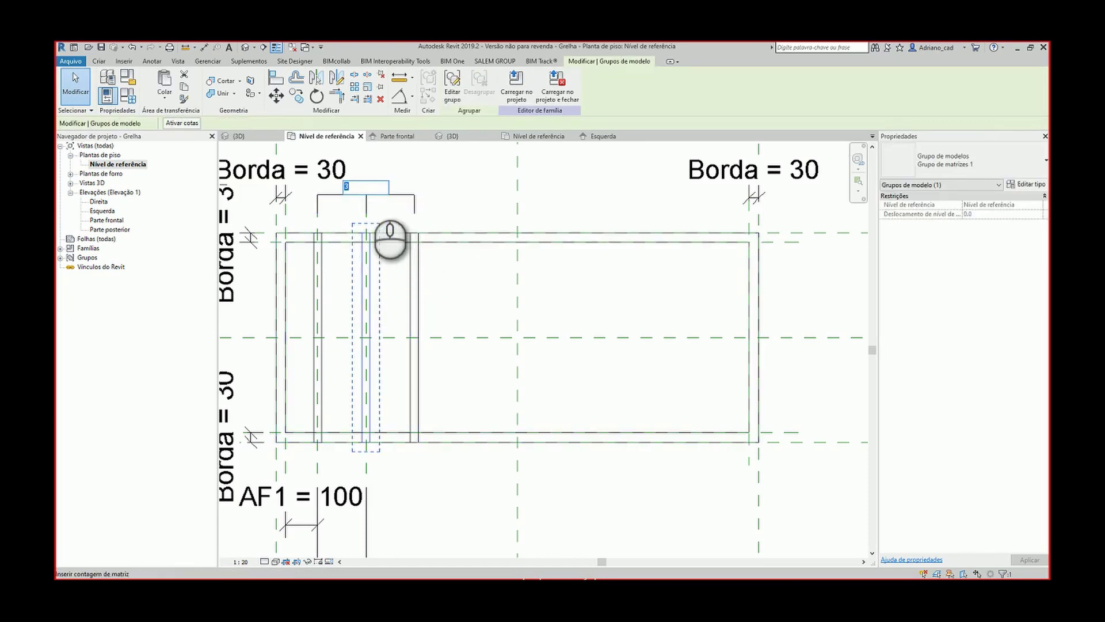
key("Return")
Step: Label the bar array's count with a new type parameter named Número de Barras
left_click(433, 195)
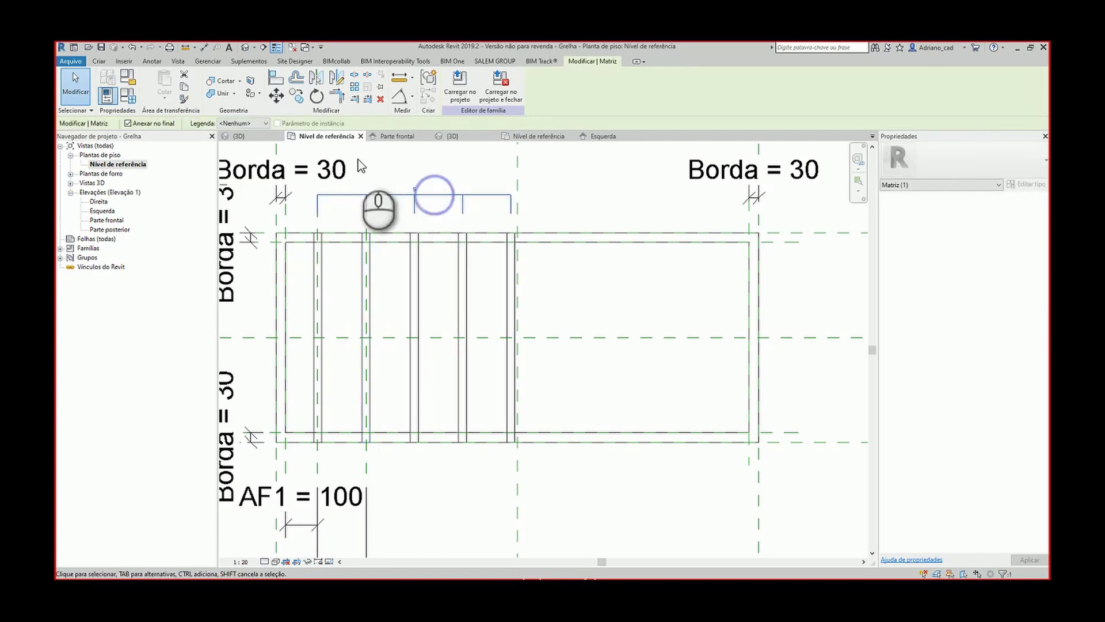
left_click(251, 123)
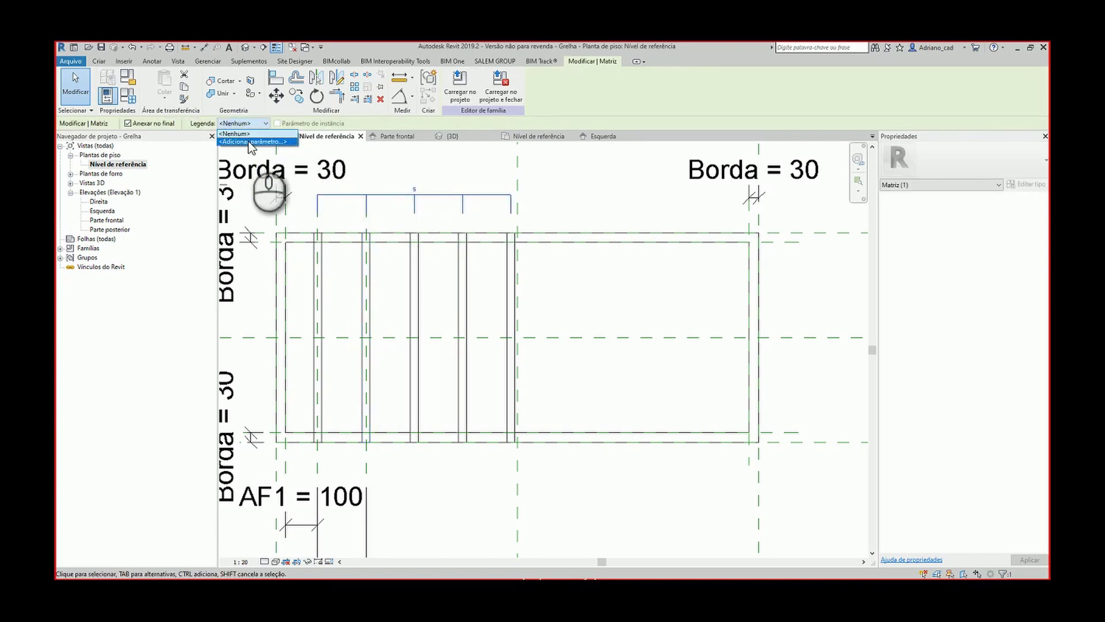
left_click(251, 142)
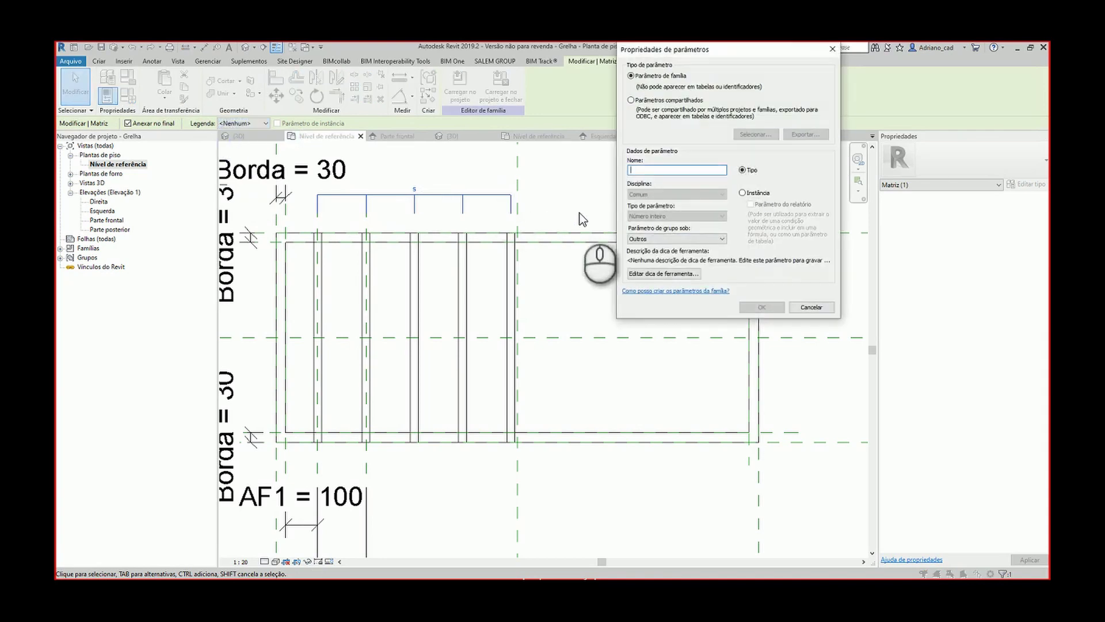
type("Número de Barras")
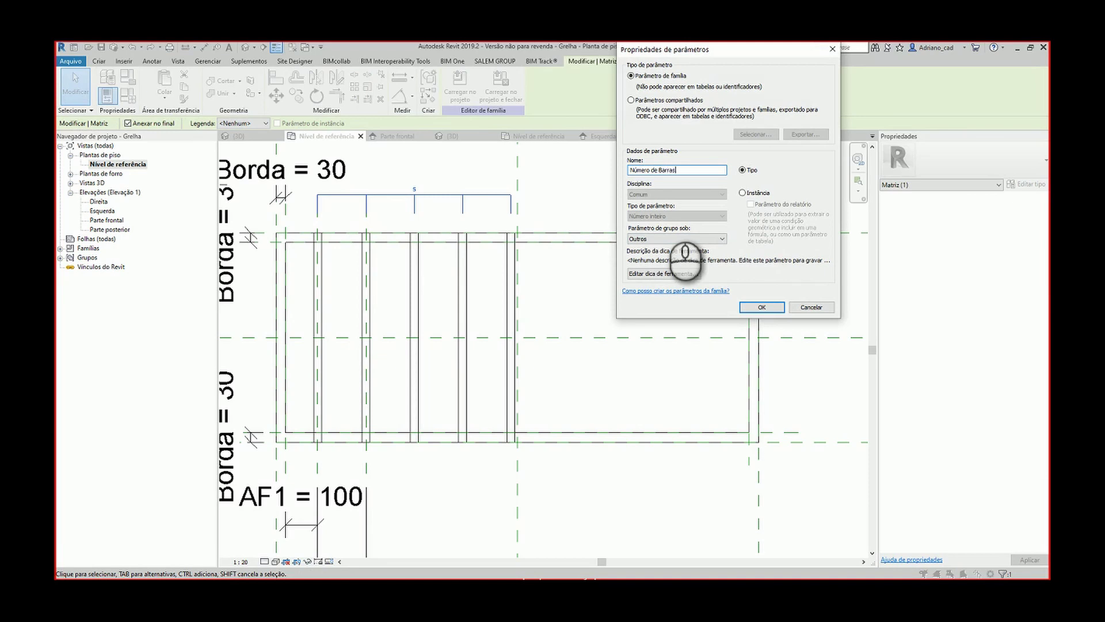
key("Return")
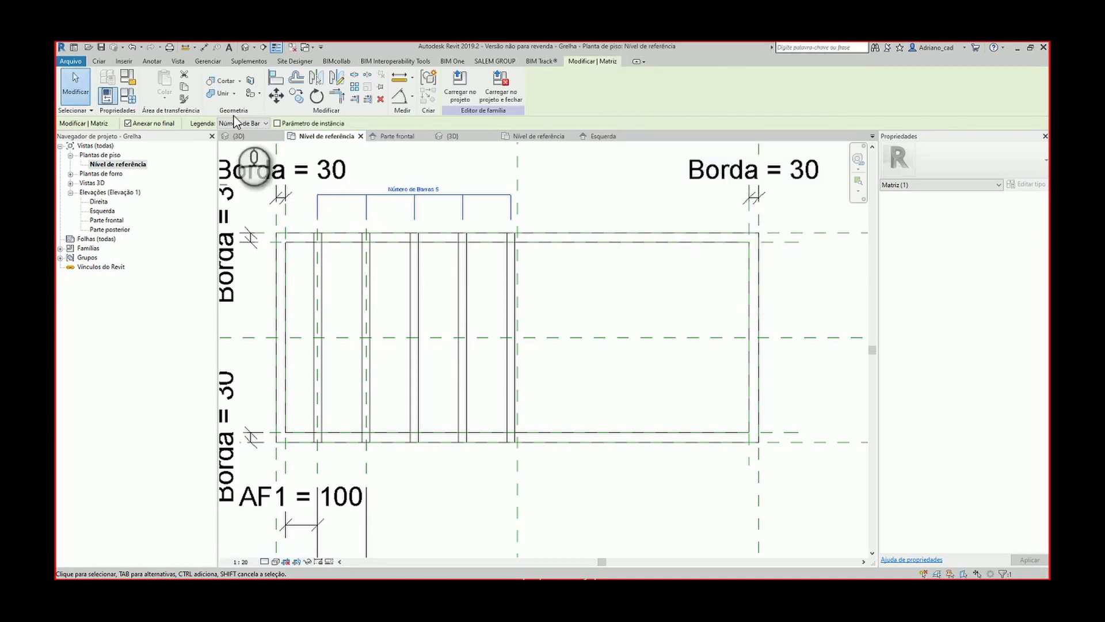
Step: Add a Linear type parameter named AF3 to the family, grouped under Outros
scroll(345, 208, "down", 2)
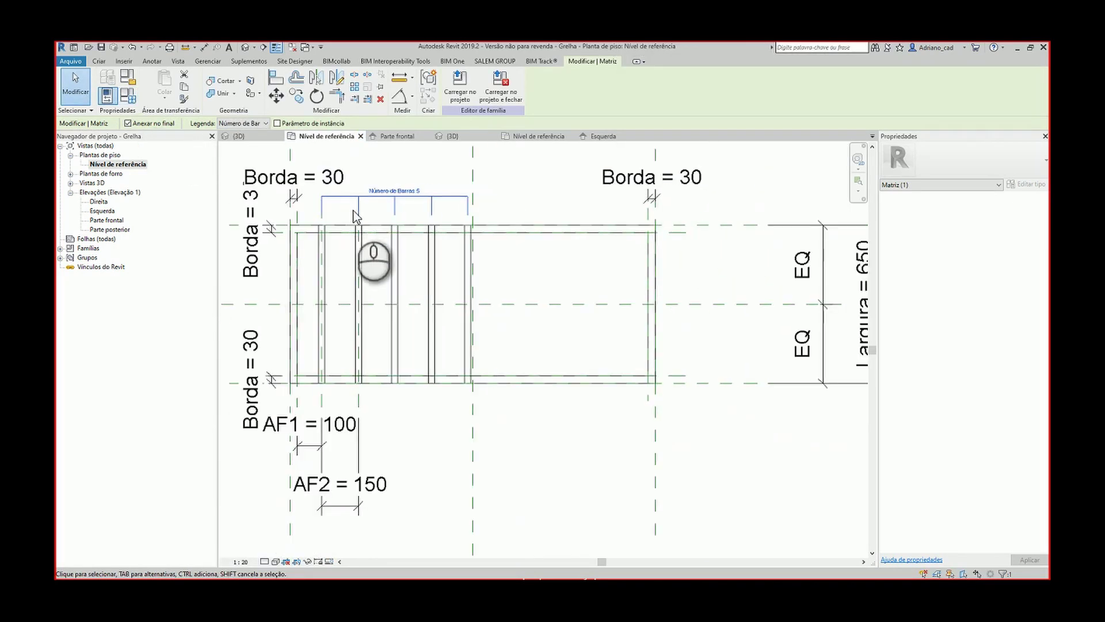
left_click(128, 94)
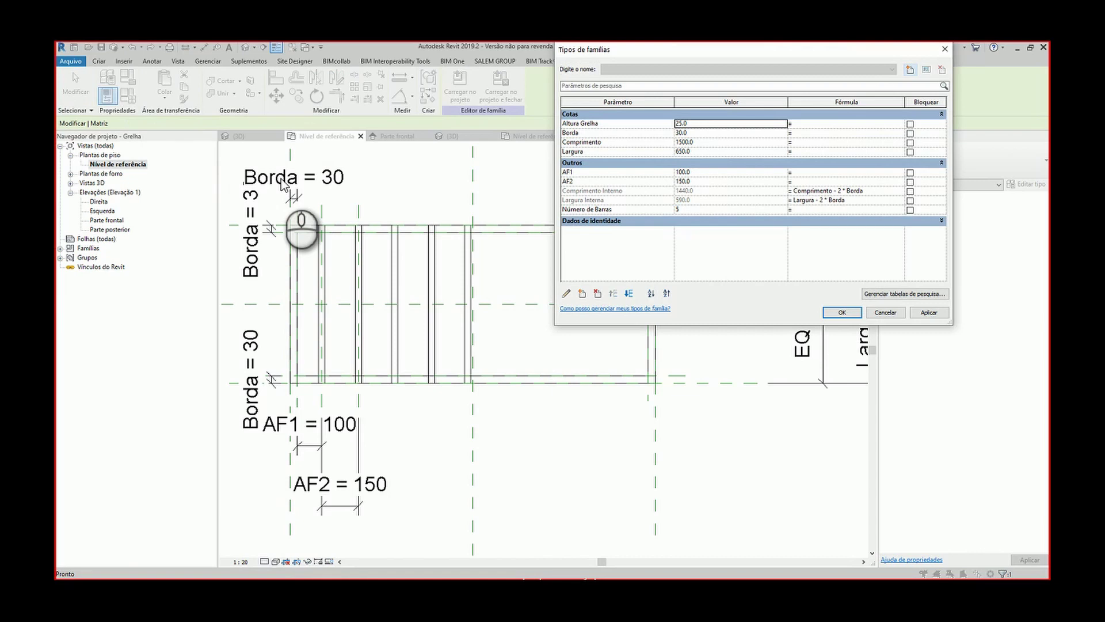
left_click(582, 295)
type("A")
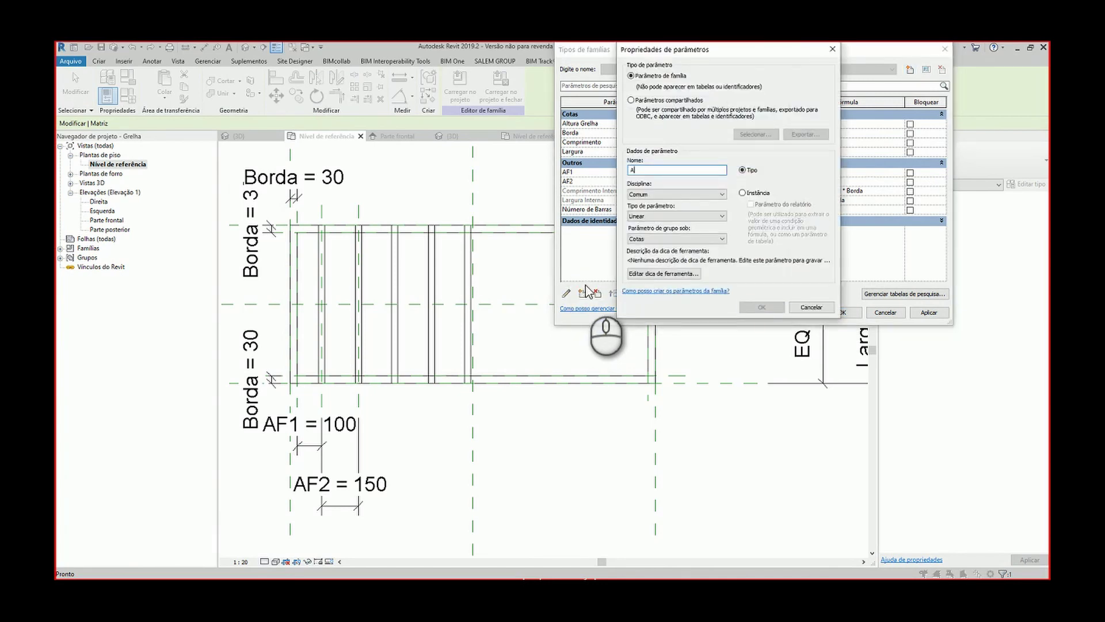
type("F")
key("Caps_Lock")
type("3")
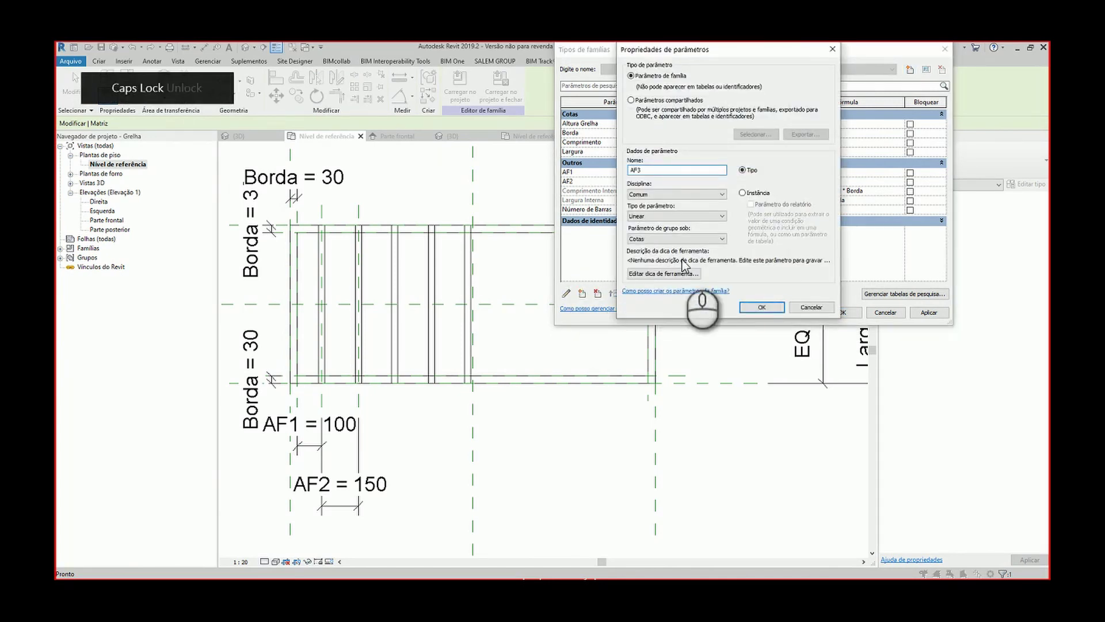
left_click(686, 240)
key("o")
key("Return")
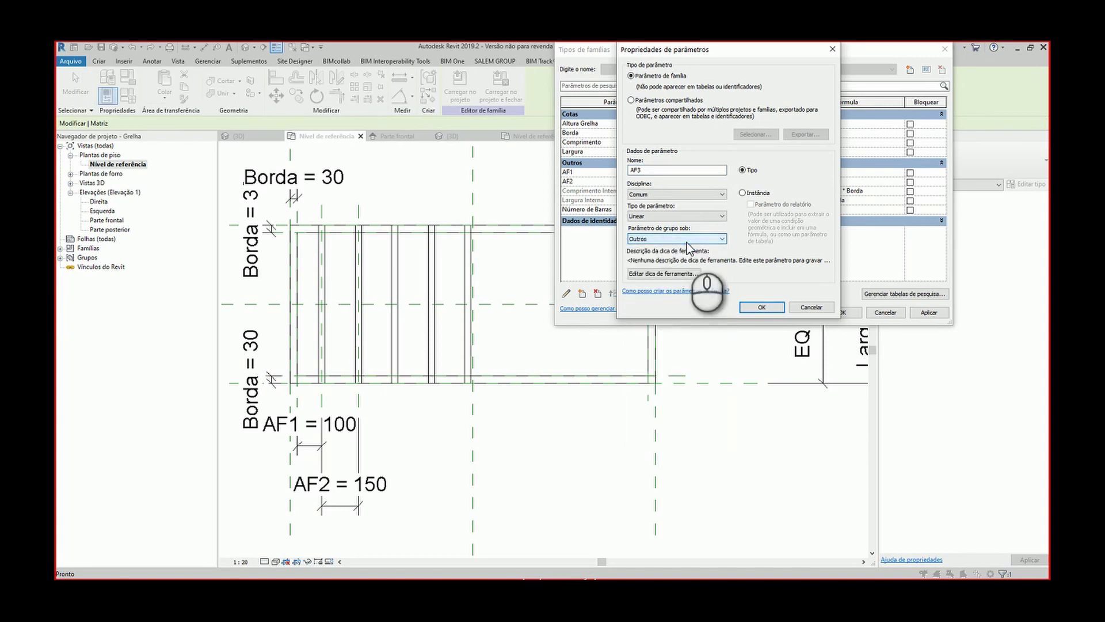
key("Return")
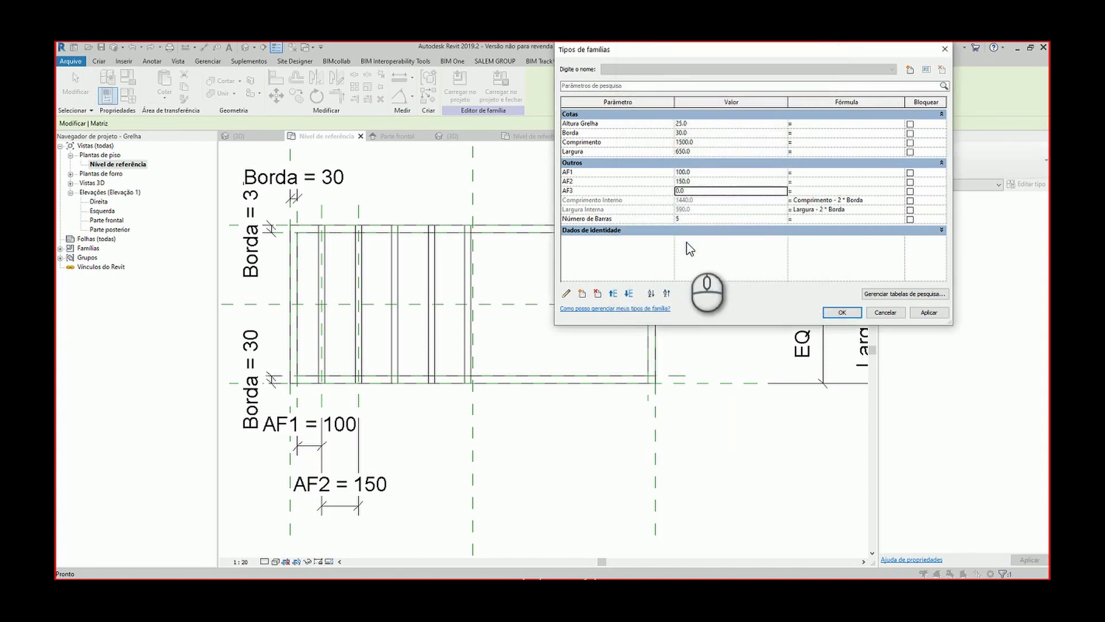
Step: Give the AF3 parameter the formula Comprimento Interno - 2 * AF1
left_click(630, 201)
left_click(567, 201)
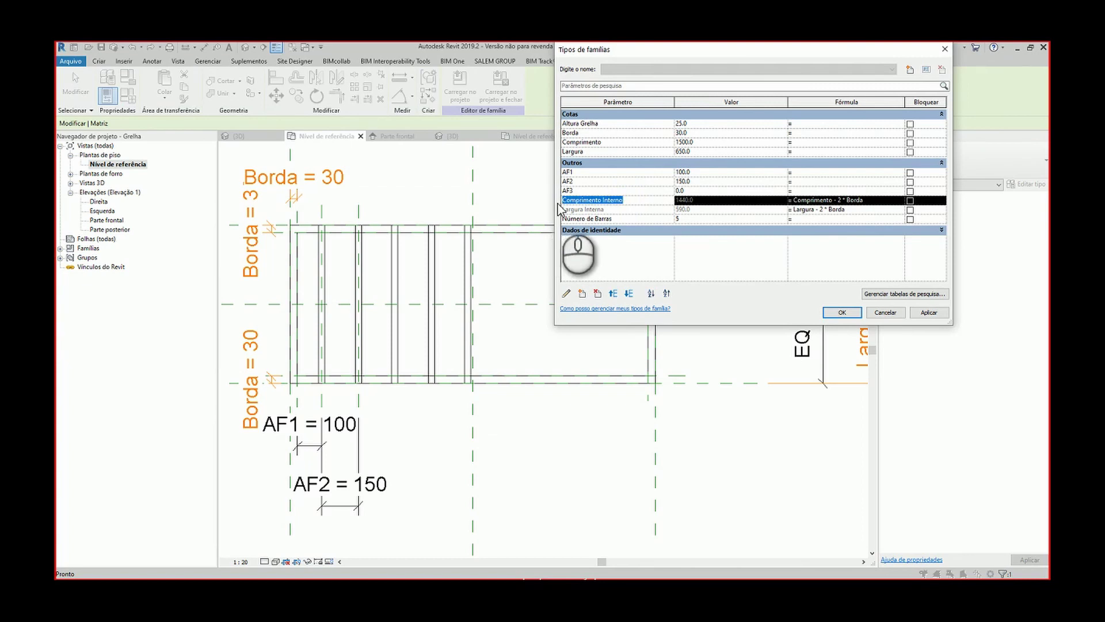
left_click(828, 190)
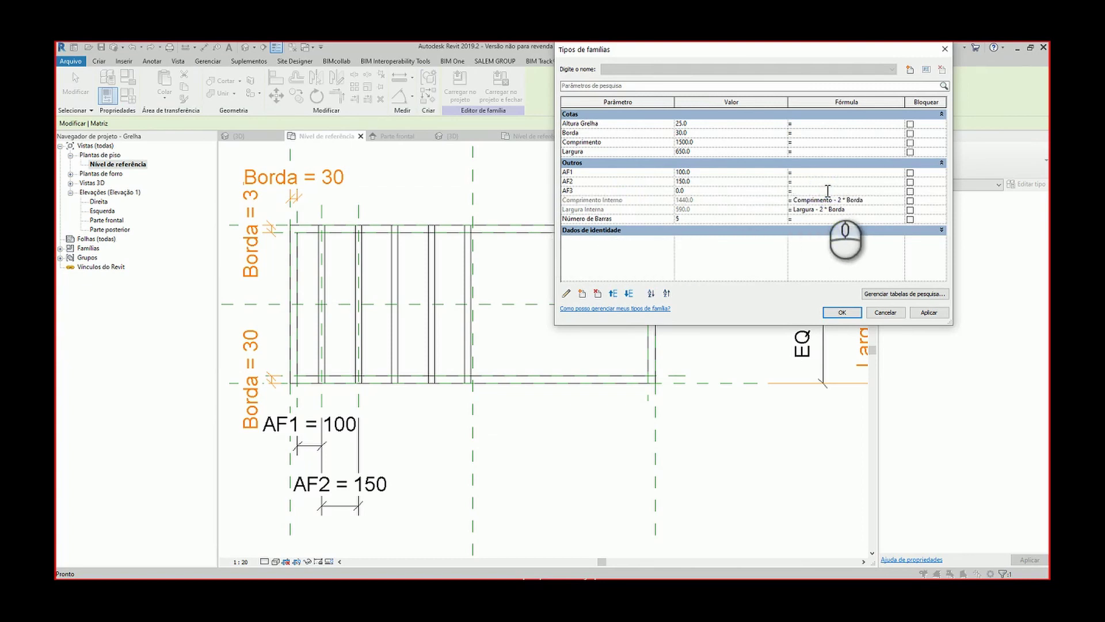
type("Comprimento Interno")
type("-2*AF1")
key("Tab")
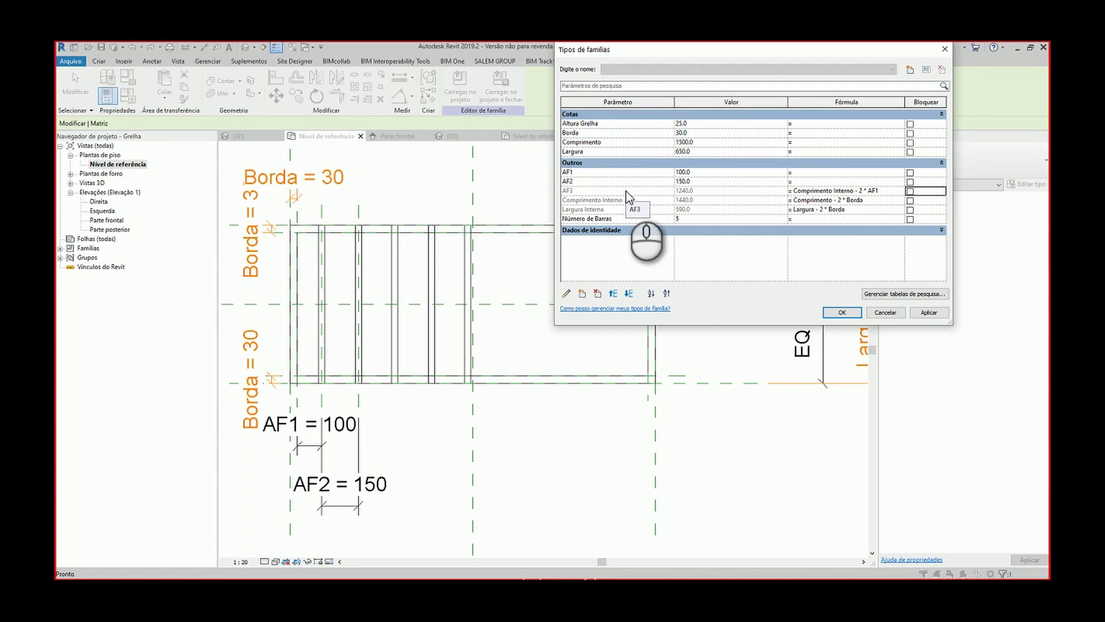
Step: Give the AF2 parameter the formula AF3 / (Número de Barras - 1) and apply it to the model
left_click(804, 181)
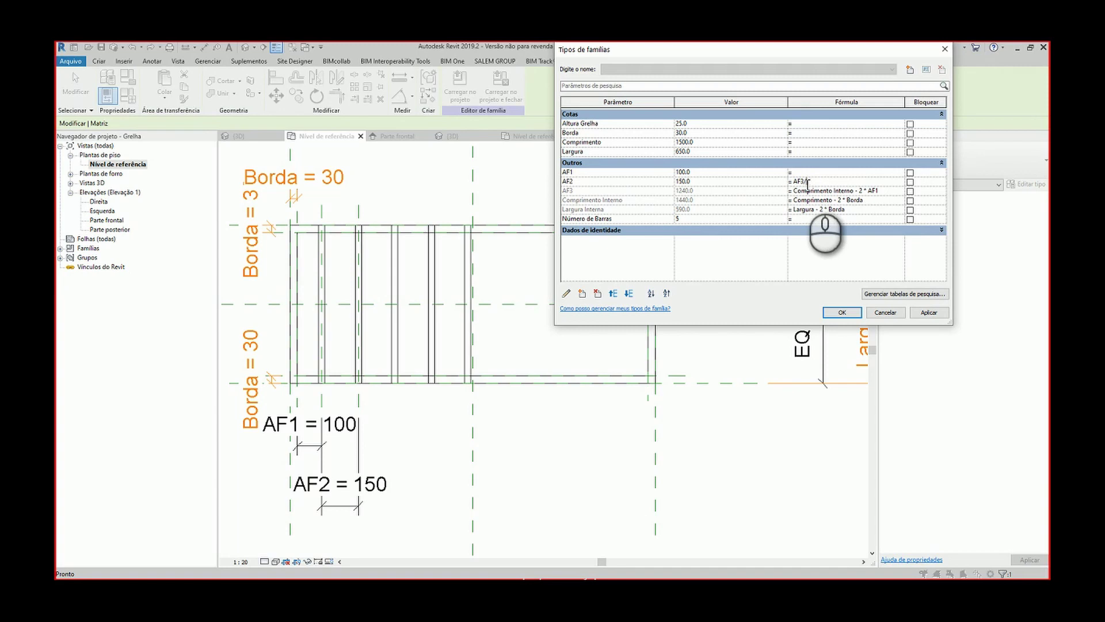
key("Caps_Lock")
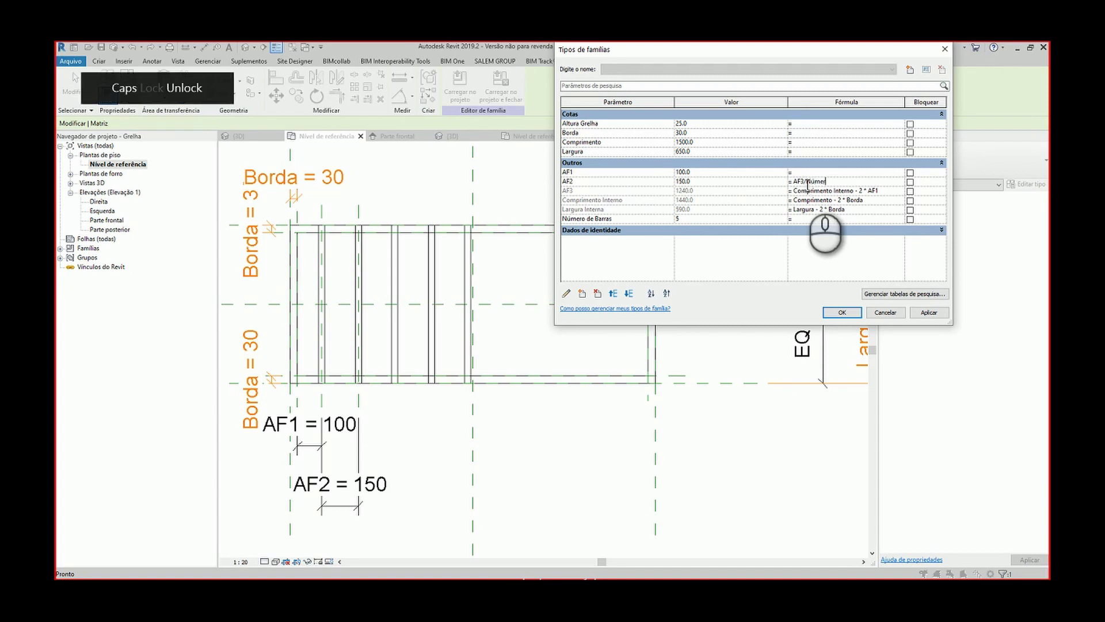
type("Barras-1")
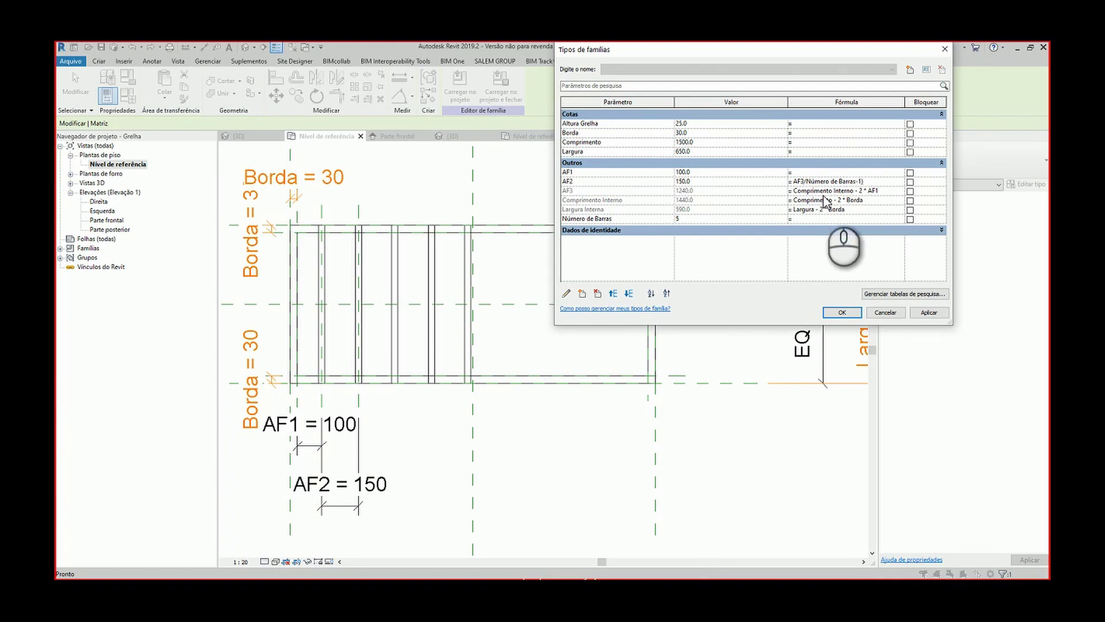
type("(")
key("Tab")
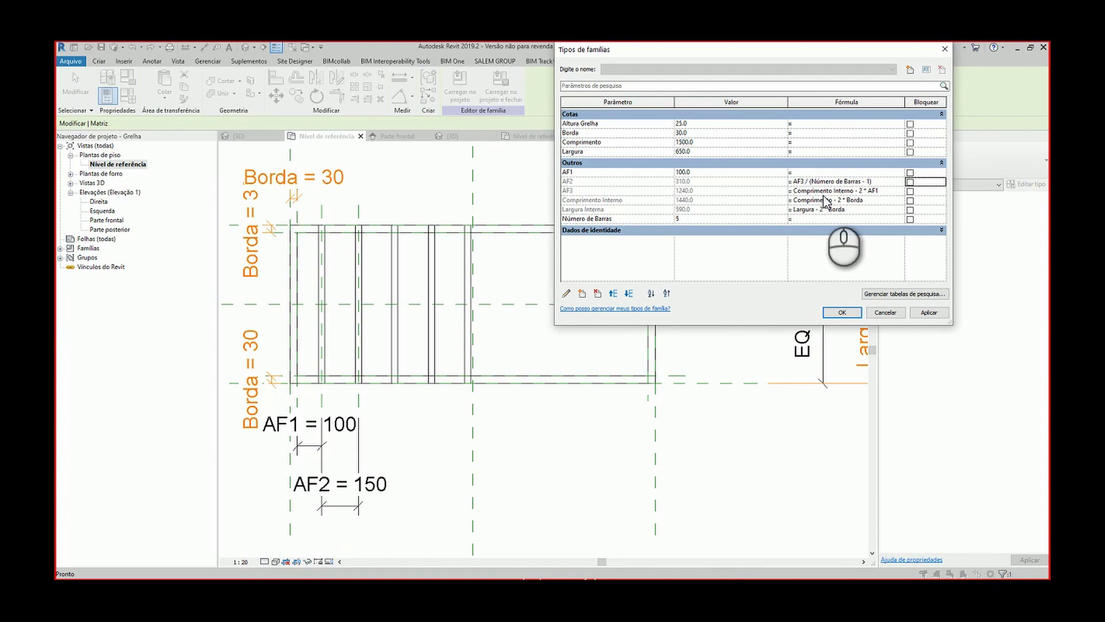
left_click(926, 313)
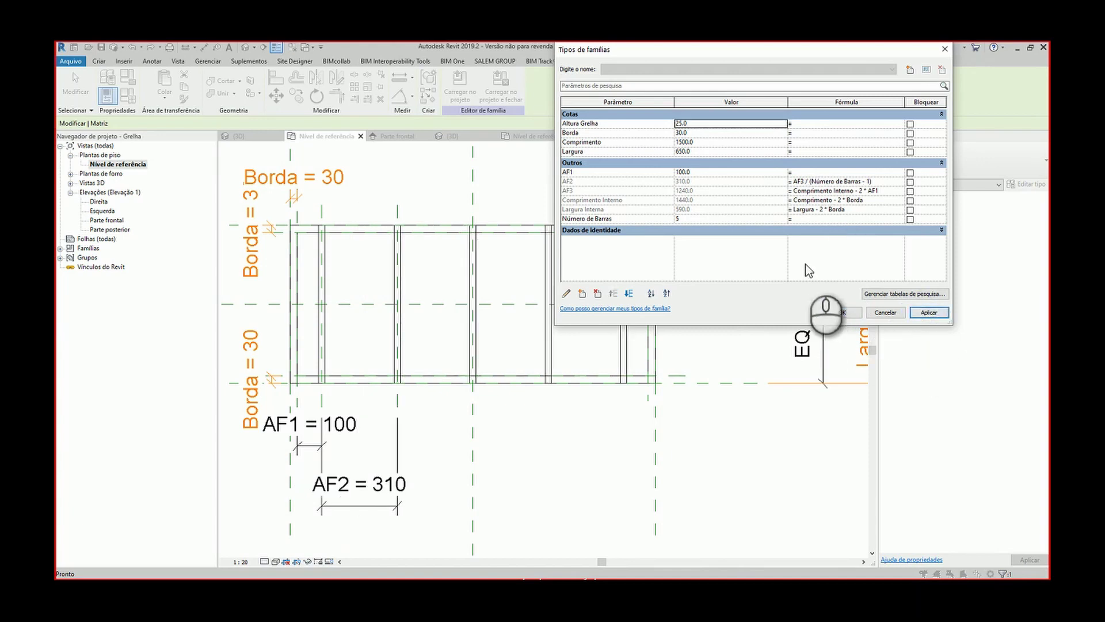
Step: Test the bar array by applying Número de Barras values of 8 and 10
left_click(749, 221)
type("8")
key("Tab")
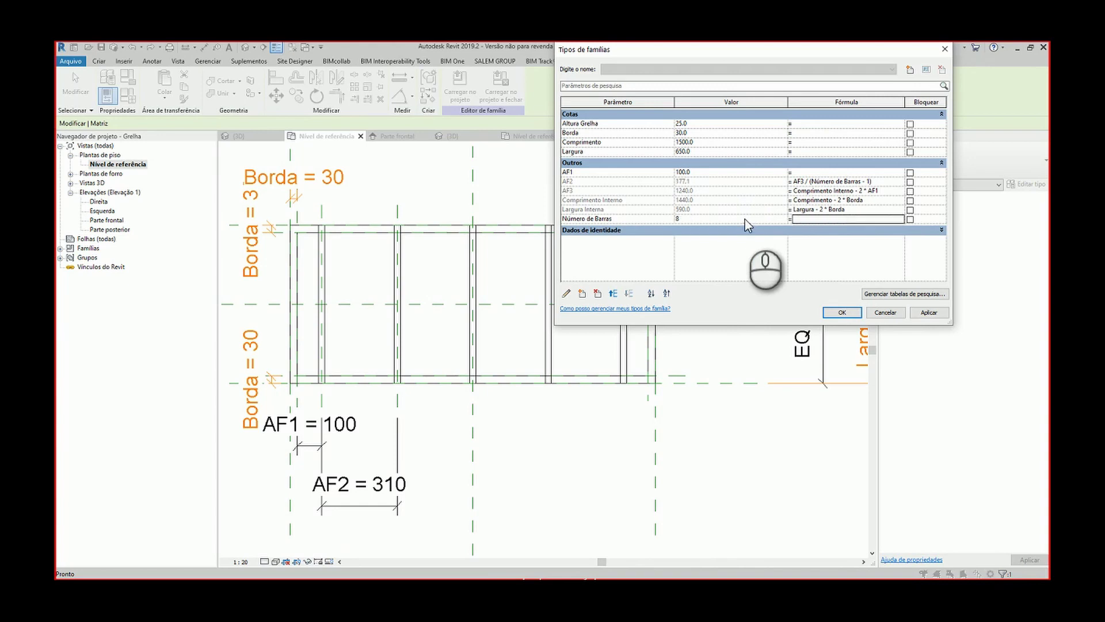
left_click(928, 313)
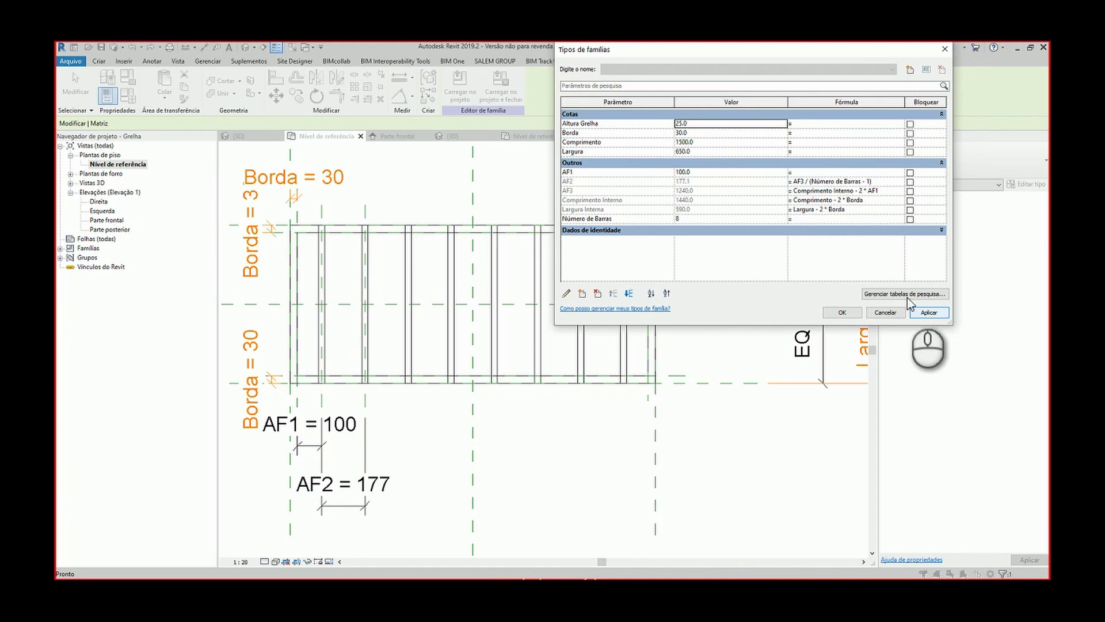
left_click(732, 222)
type("10")
key("Tab")
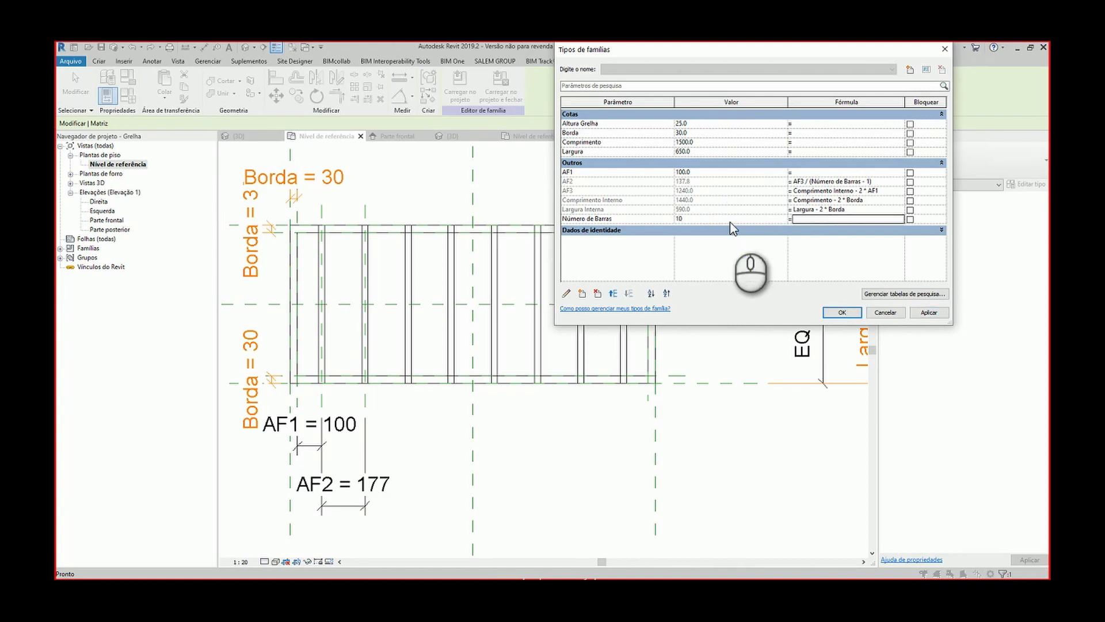
left_click(928, 313)
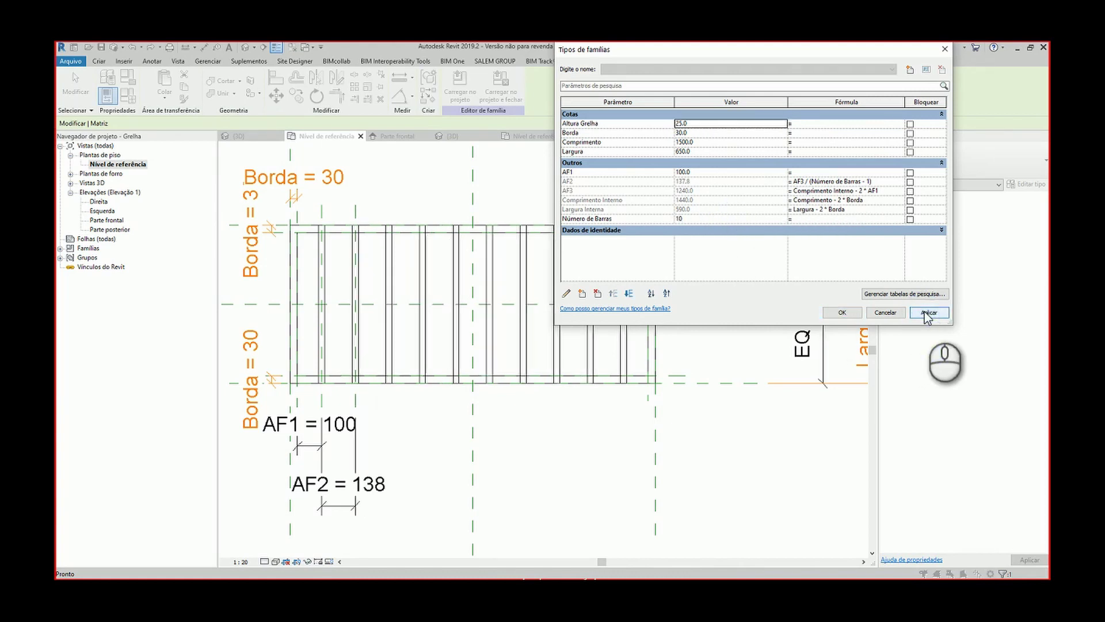
Step: Set Número de Barras to 15 and apply it to the grate
left_click(714, 221)
type("15")
key("Tab")
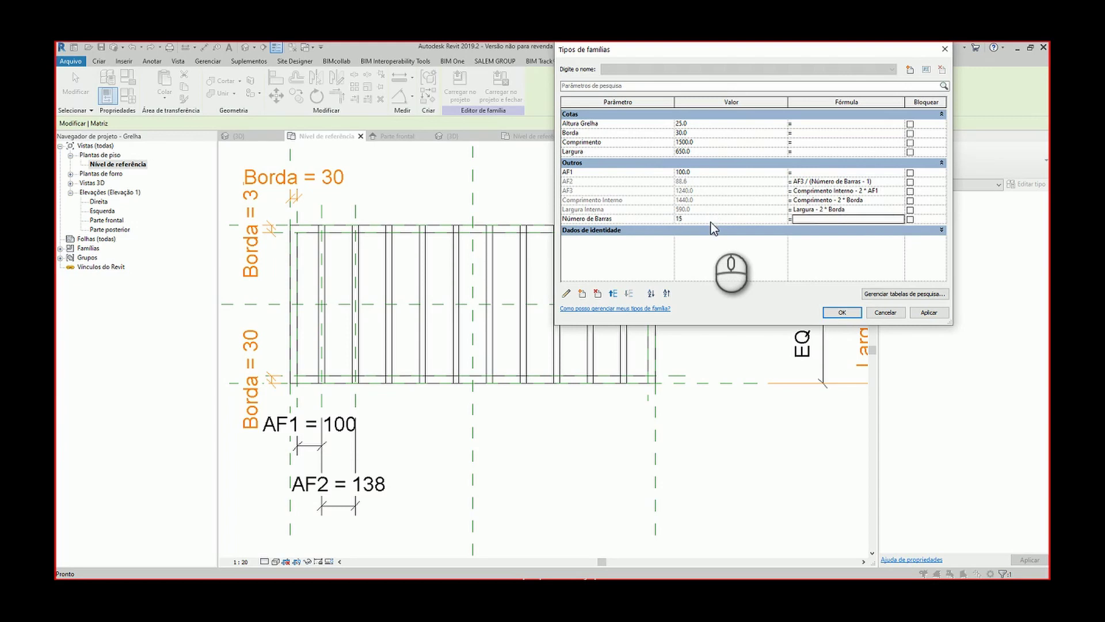
left_click(929, 313)
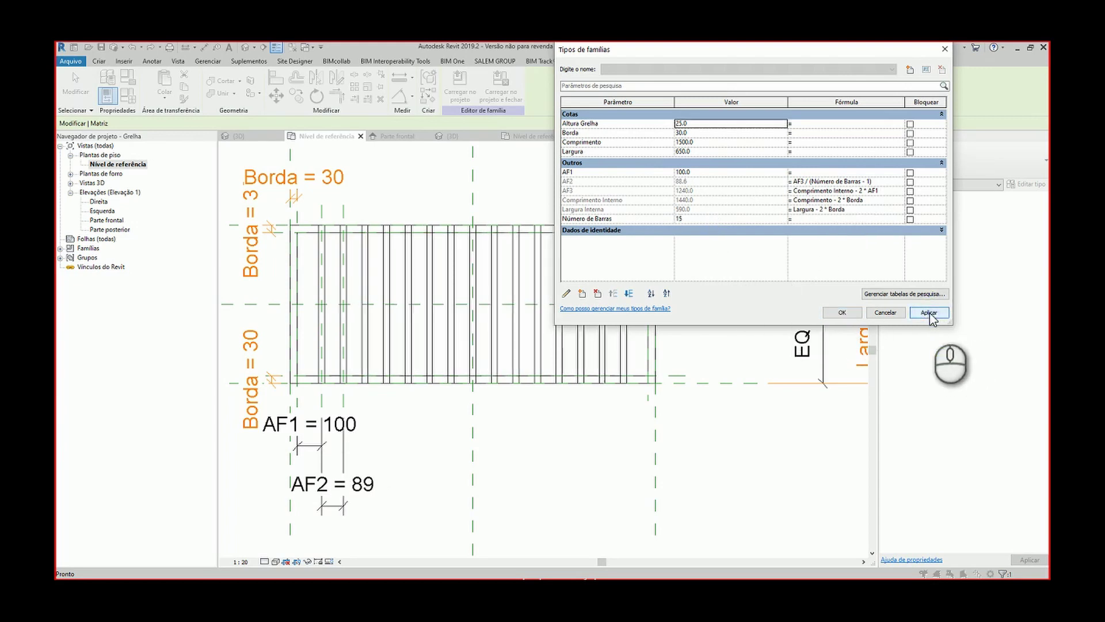
Step: Test the grate's width by setting Largura to 350 and applying it
left_click(712, 152)
type("35")
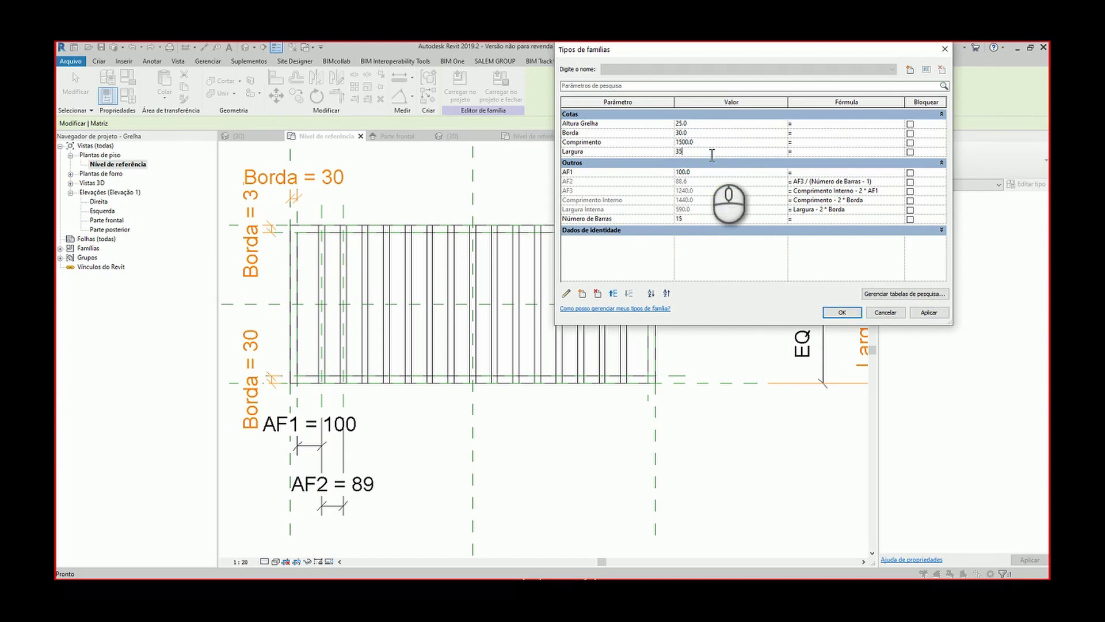
type("0")
key("Tab")
left_click(927, 312)
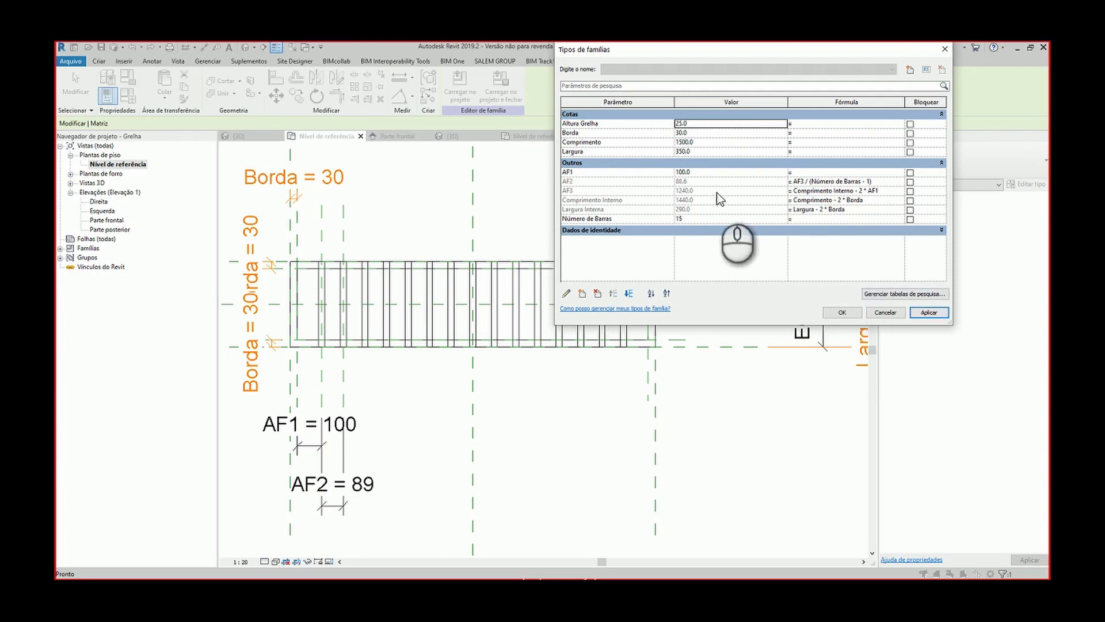
Step: Set AF1 to 50, apply it, and close the family types dialog
left_click(715, 172)
double_click(716, 174)
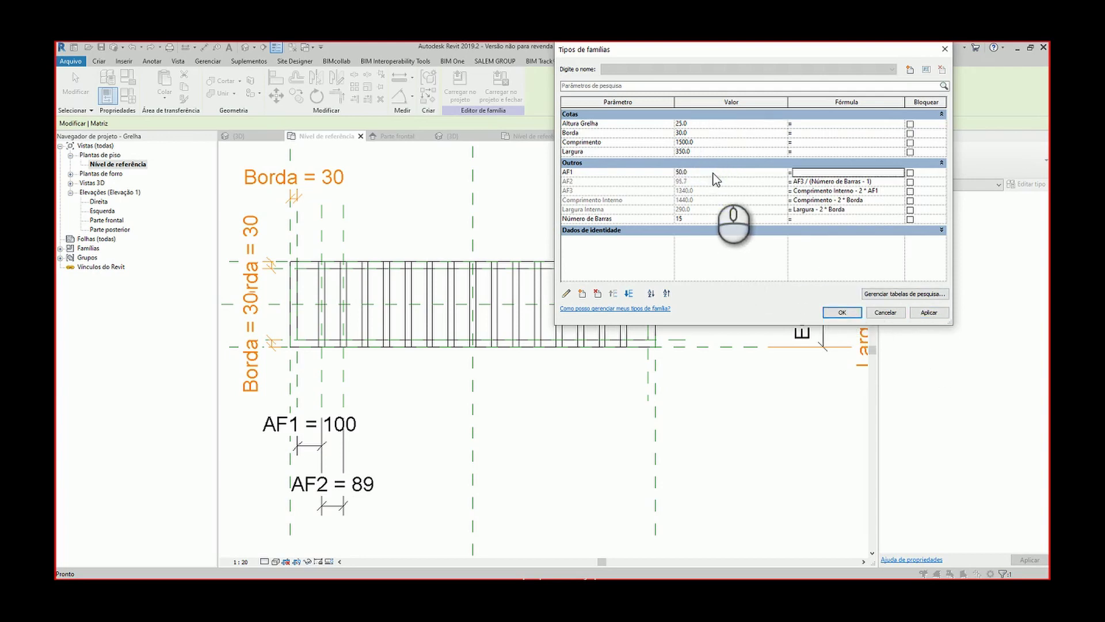
left_click(928, 313)
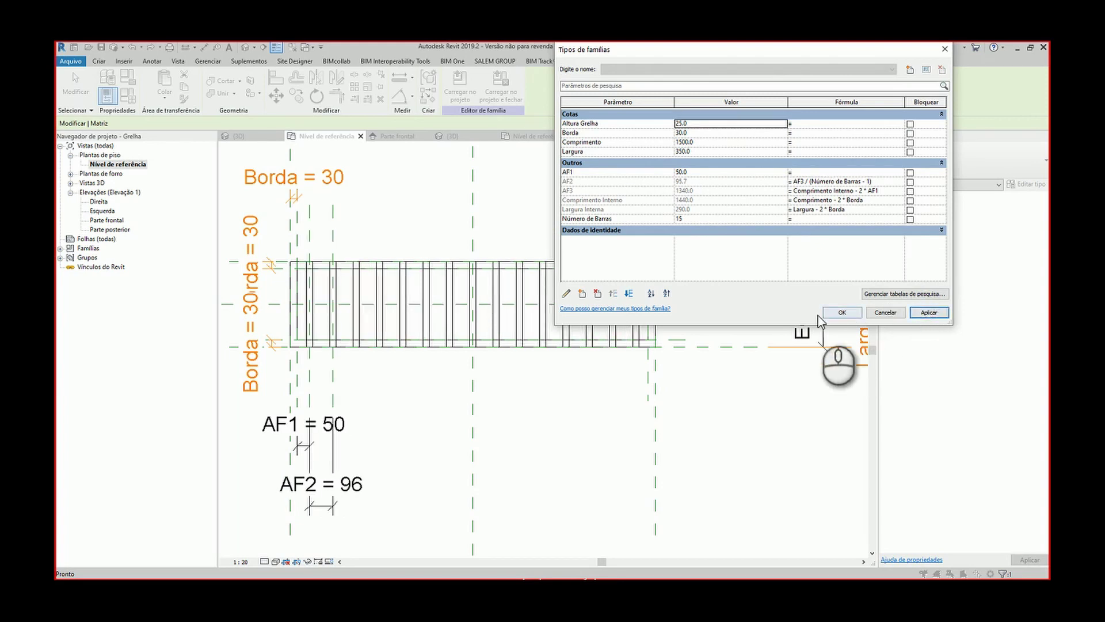
left_click(840, 312)
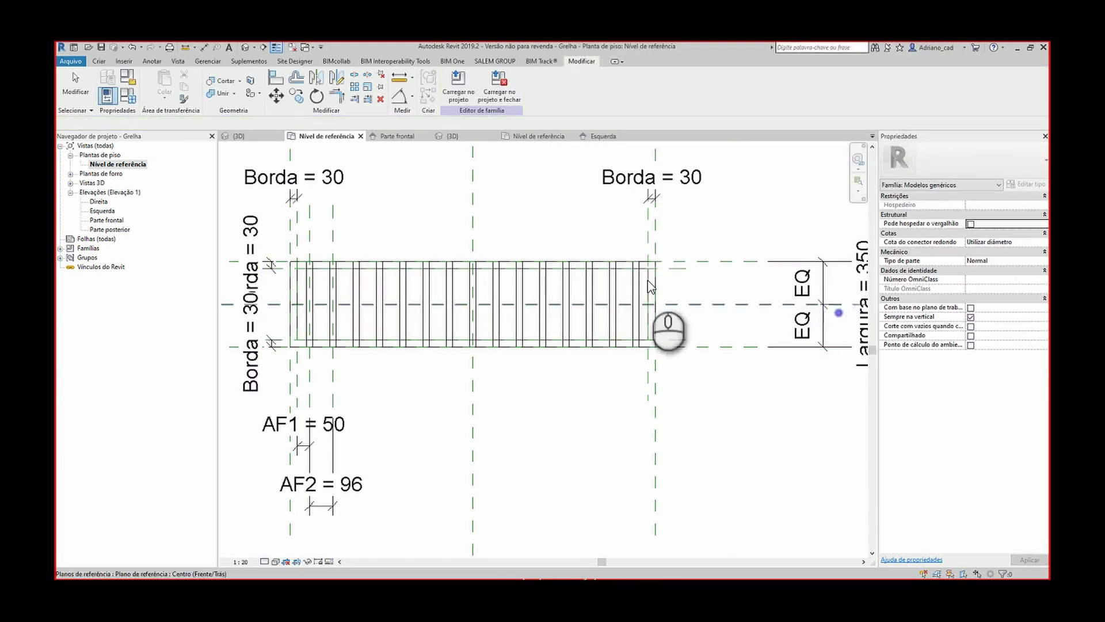
Step: Show the grate in the 3D view and create a family type named Grelha 100x50
left_click(244, 47)
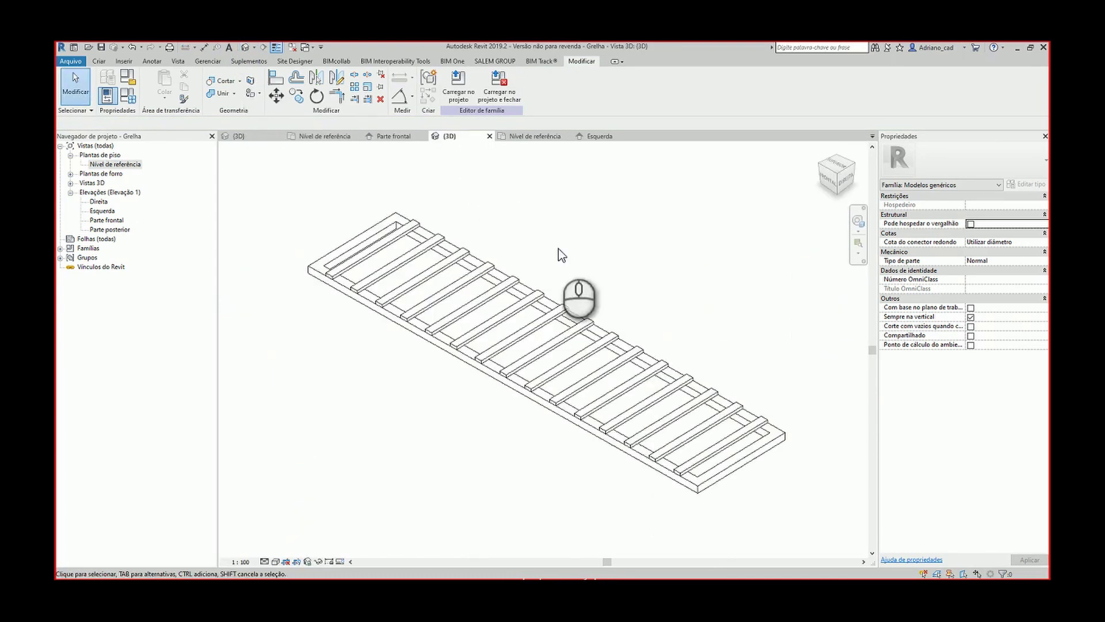
left_click(128, 96)
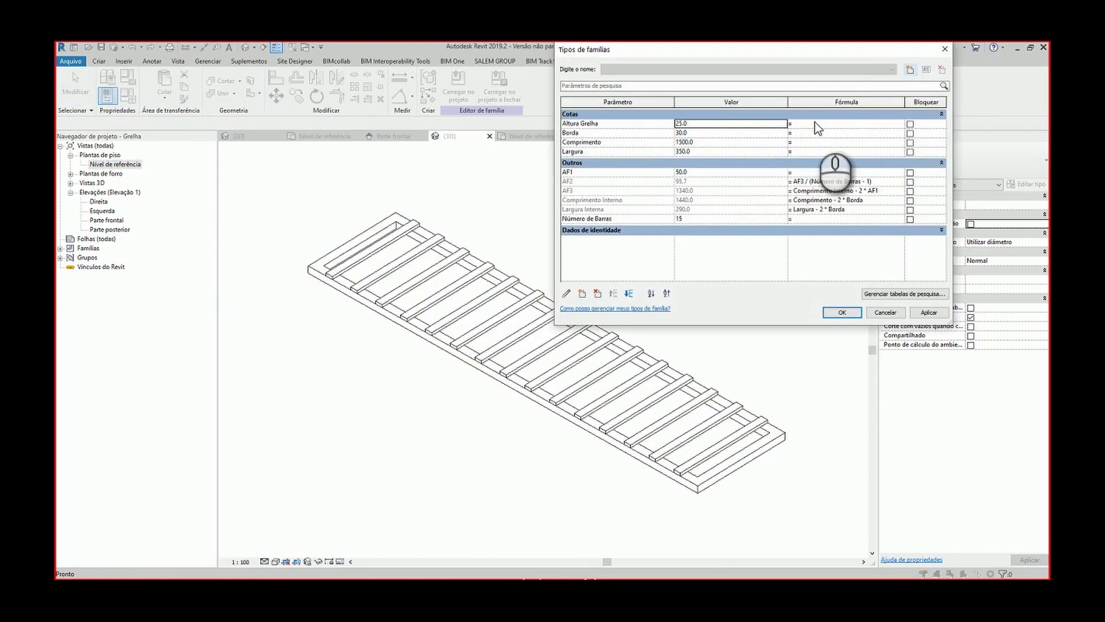
left_click(910, 70)
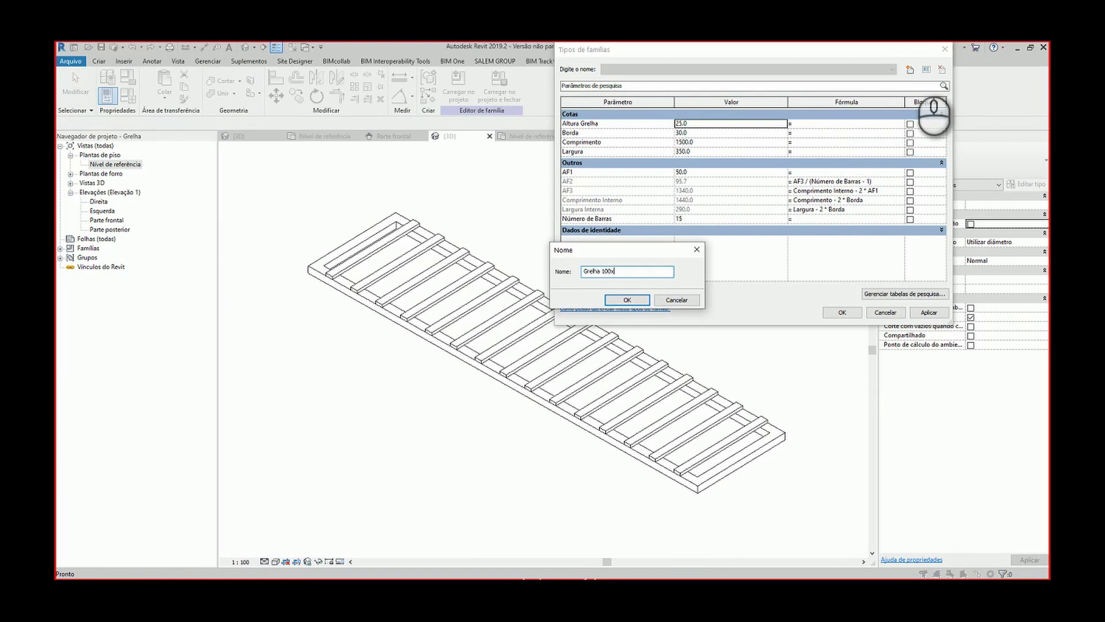
type("Grelha 100x50")
key("Return")
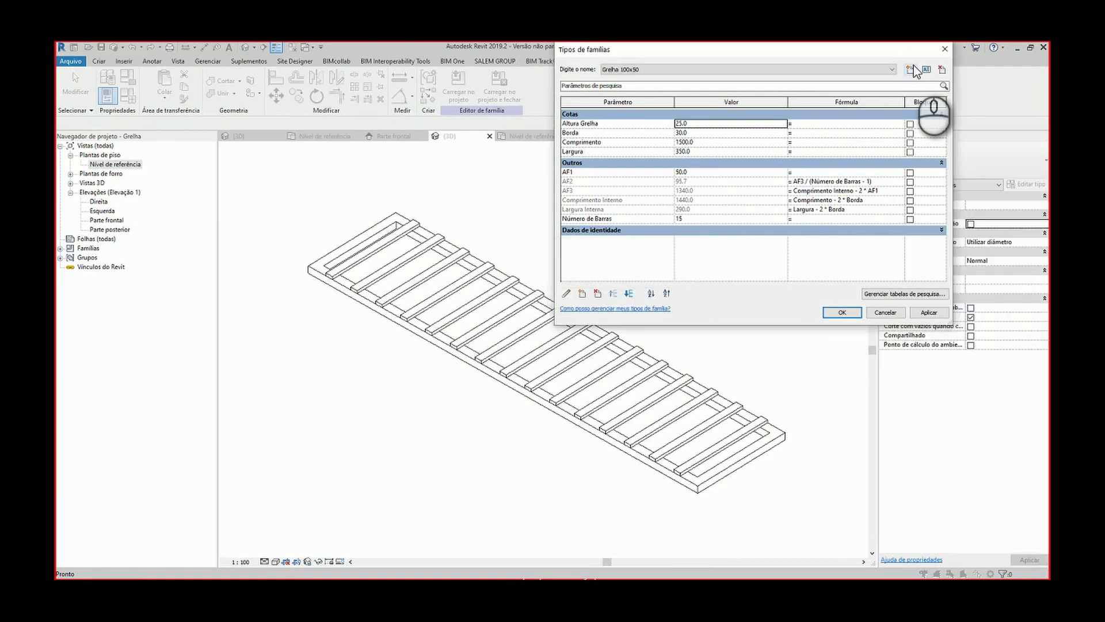
Step: Set the Grelha 100x50 type's Comprimento to 100 cm and Largura to 50 cm, and apply the values
left_click(743, 142)
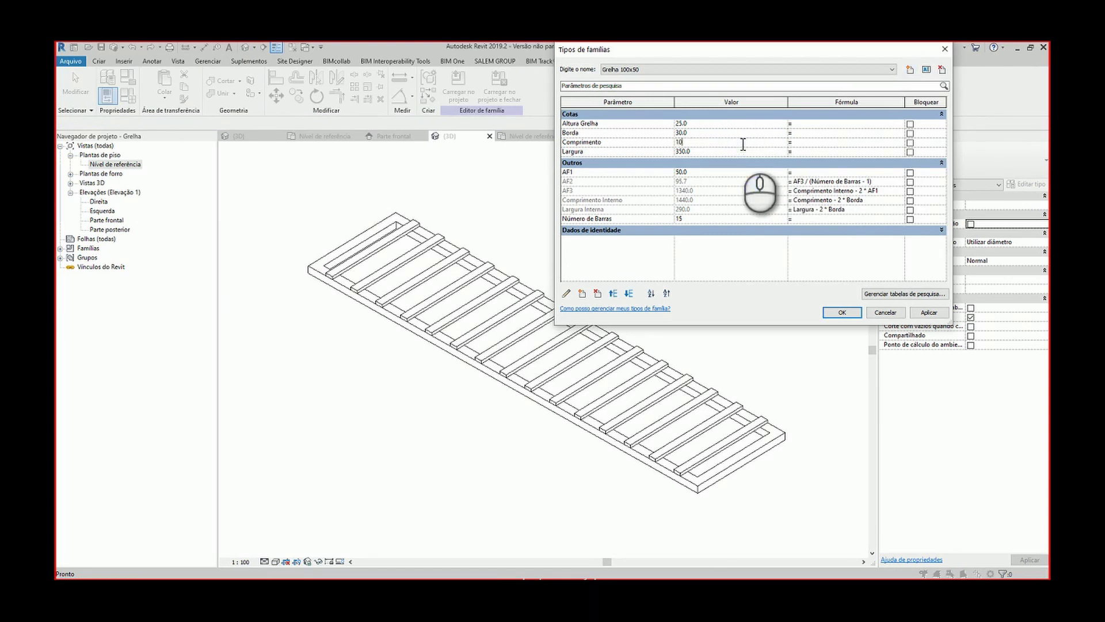
type("100cm")
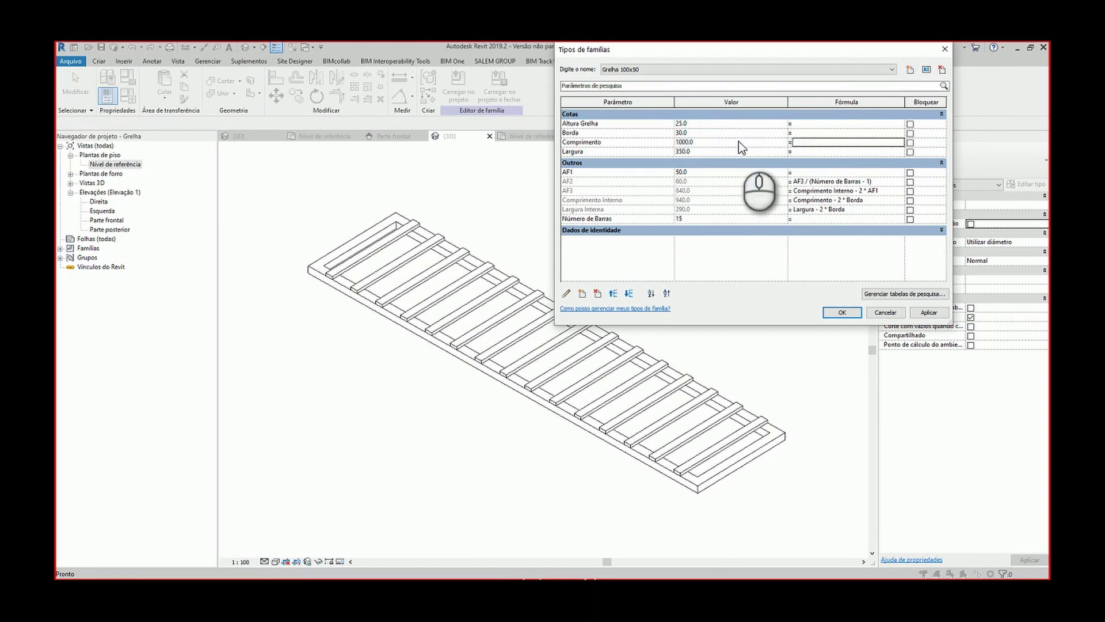
left_click(737, 153)
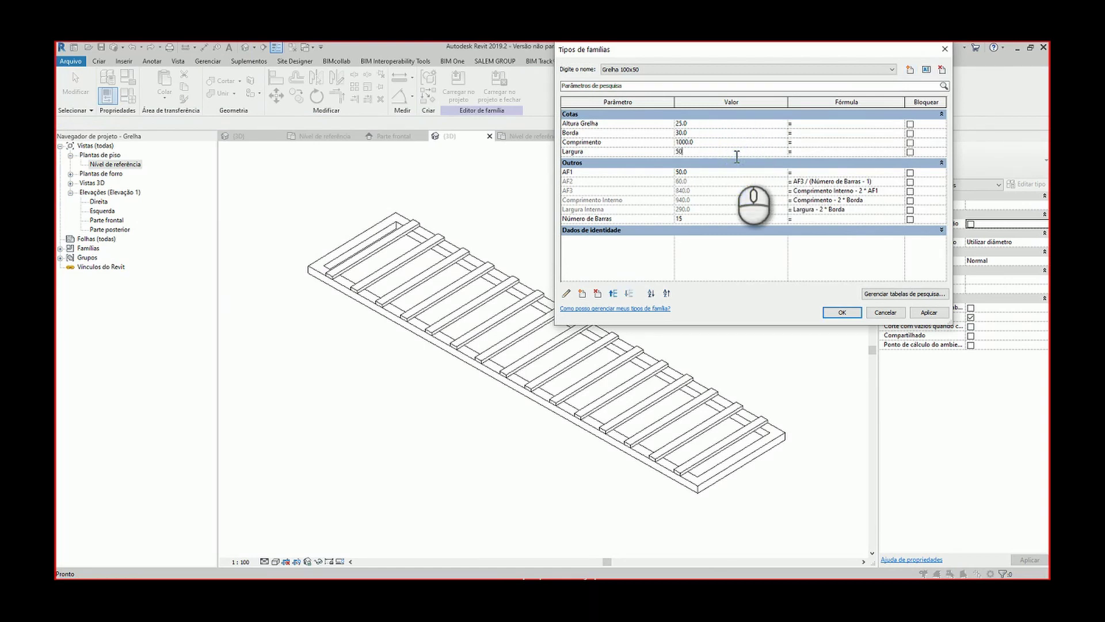
type("50cm")
key("Tab")
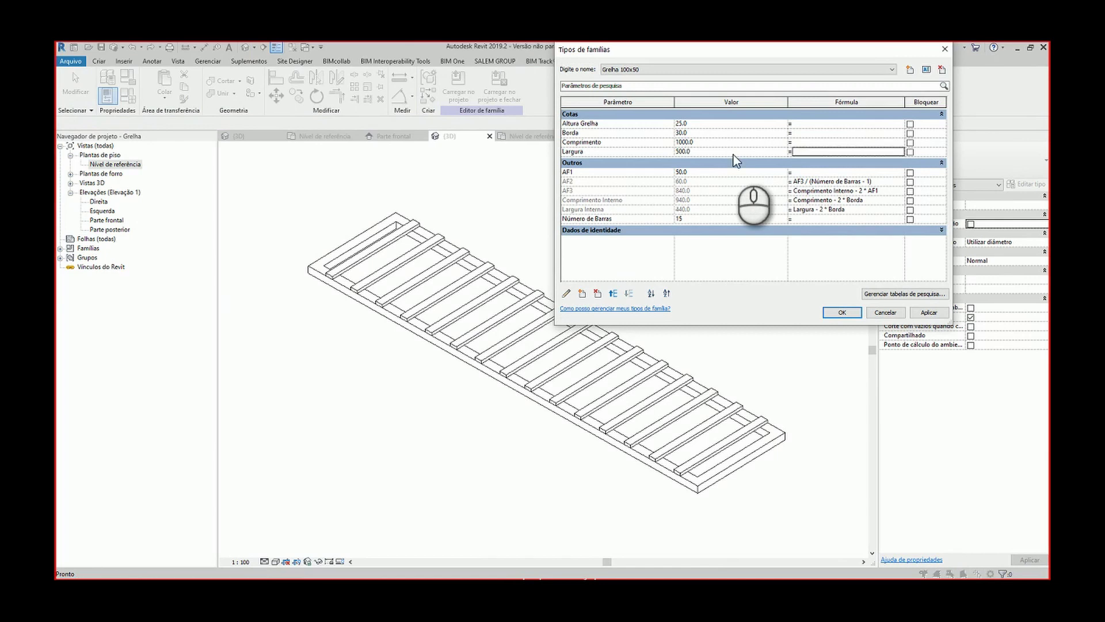
left_click(935, 313)
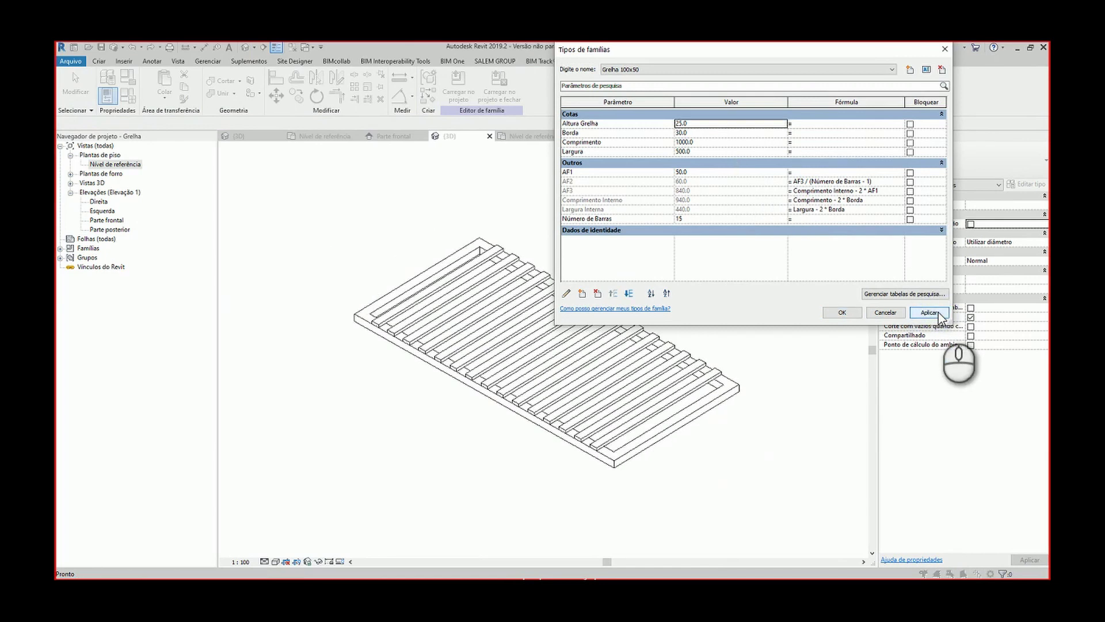
Step: Try 10 for Número de Barras in the Grelha 100x50 type, and restore it to 15
left_click(736, 221)
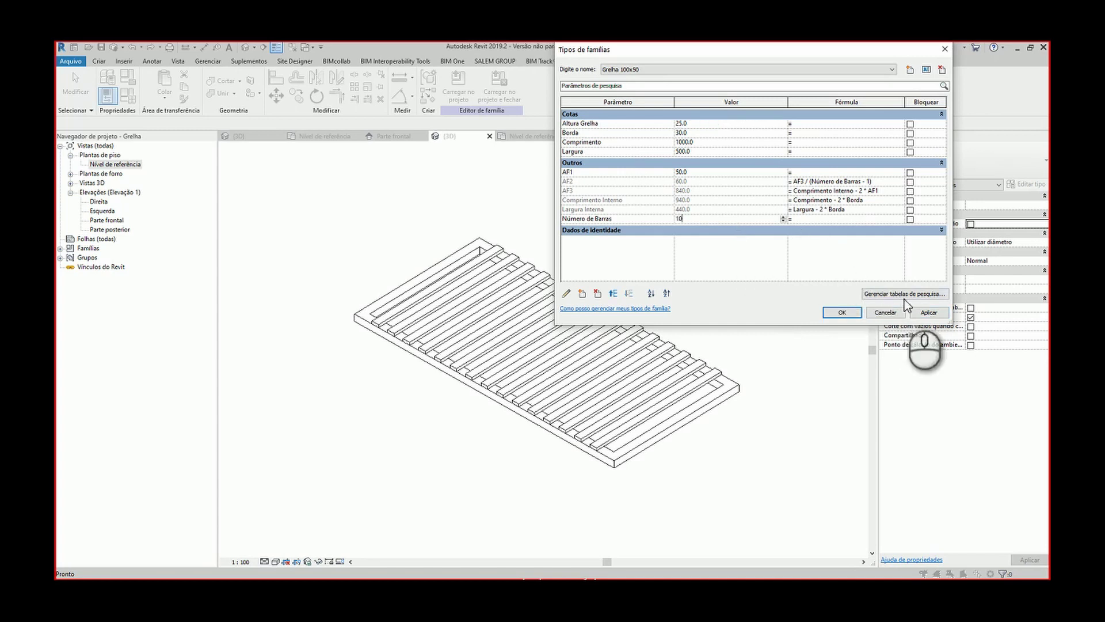
left_click(929, 312)
left_click(724, 220)
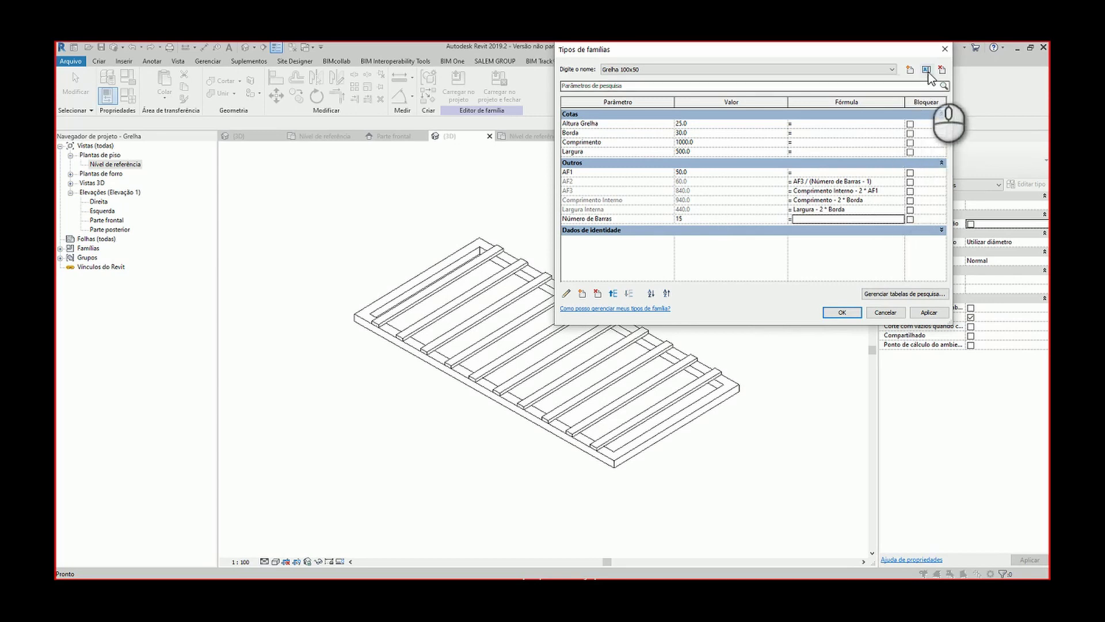
left_click(929, 312)
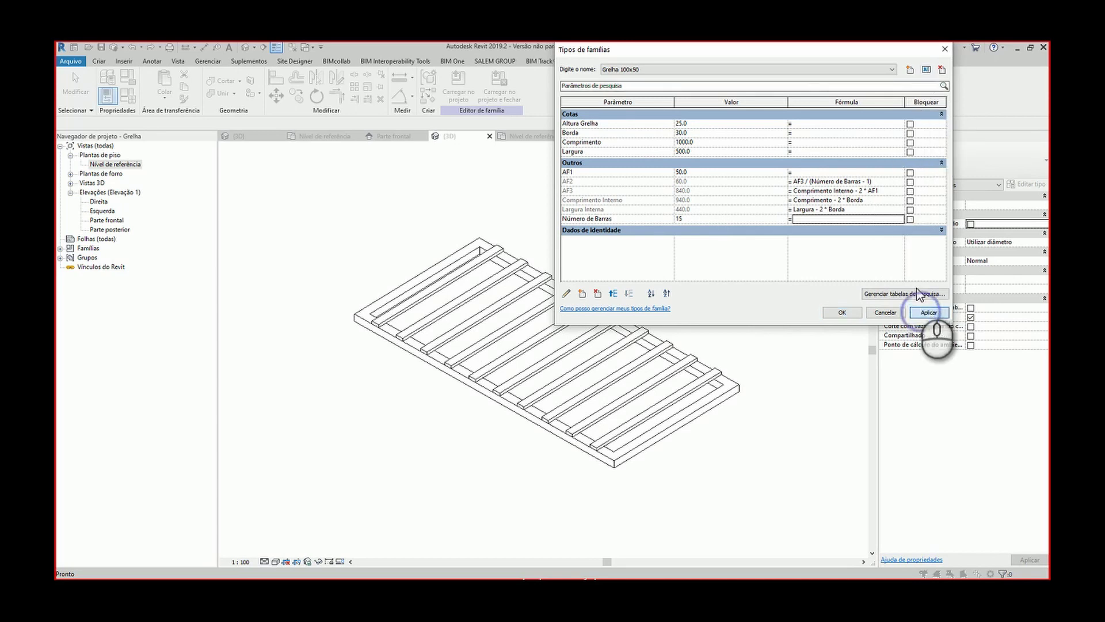
Step: Create a family type named Grelha 100x25 and set its Largura to 250
left_click(910, 68)
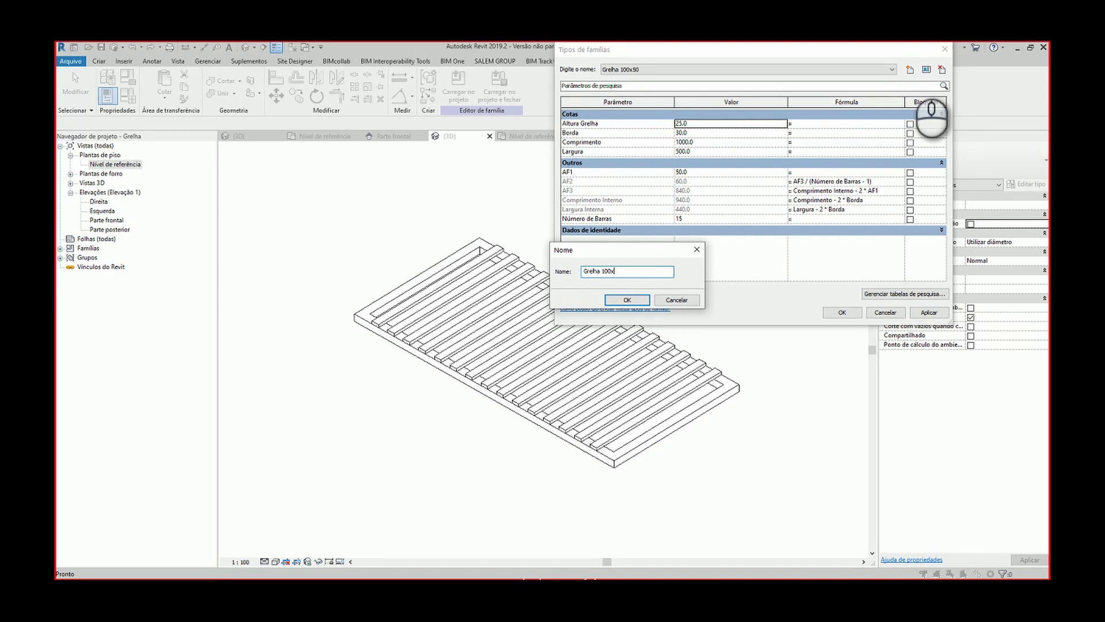
key("Return")
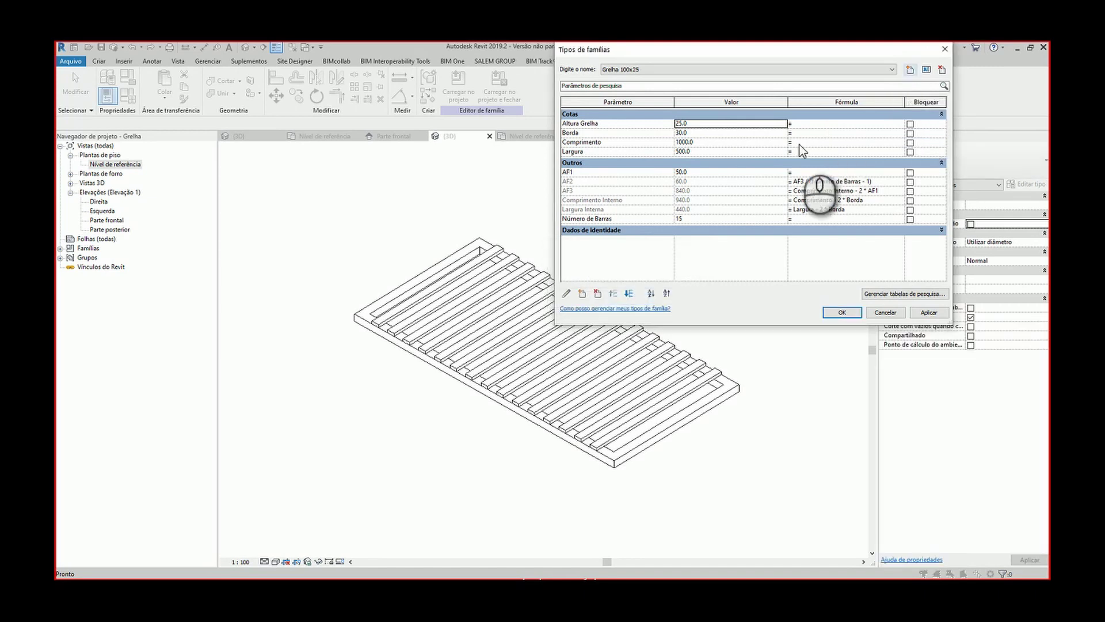
left_click(748, 151)
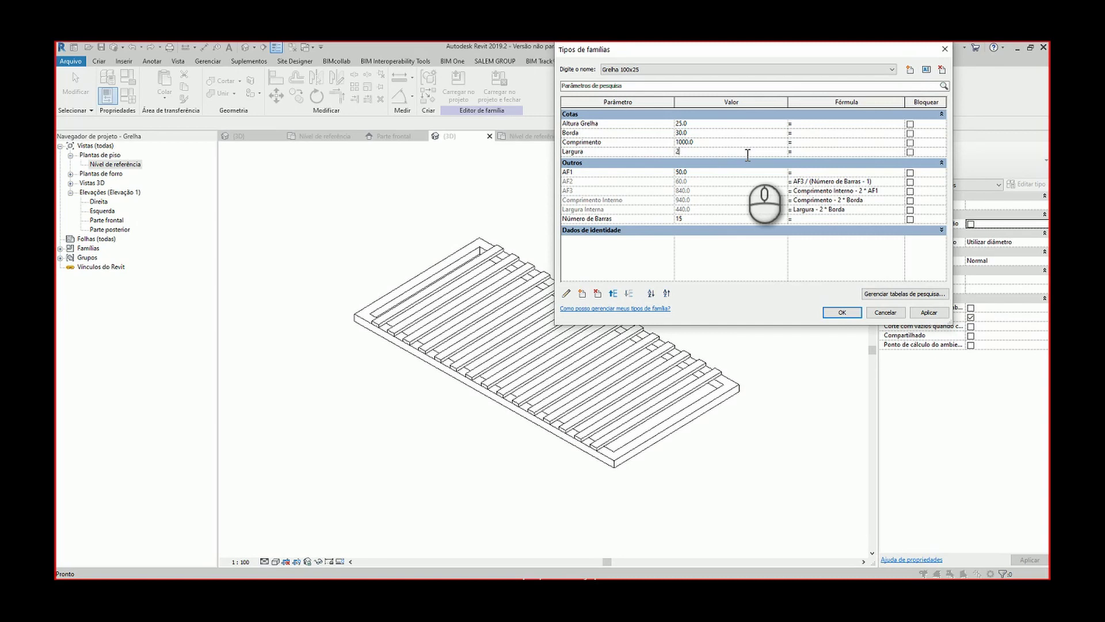
key("Tab")
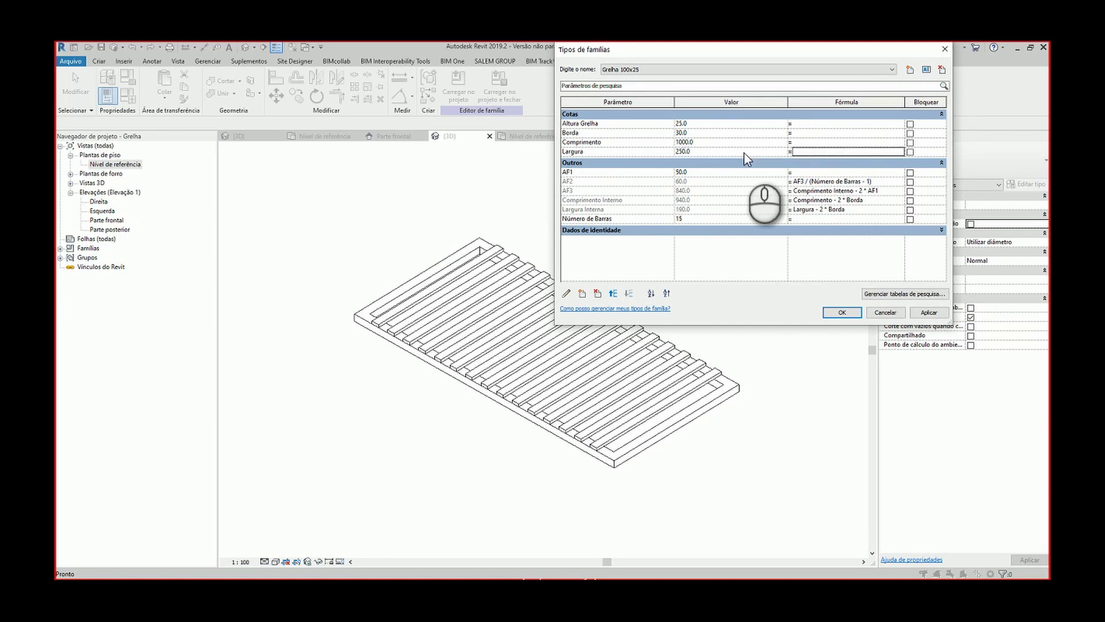
Step: Apply the Grelha 100x25 type's values to the grate and finish editing the family types
left_click(933, 313)
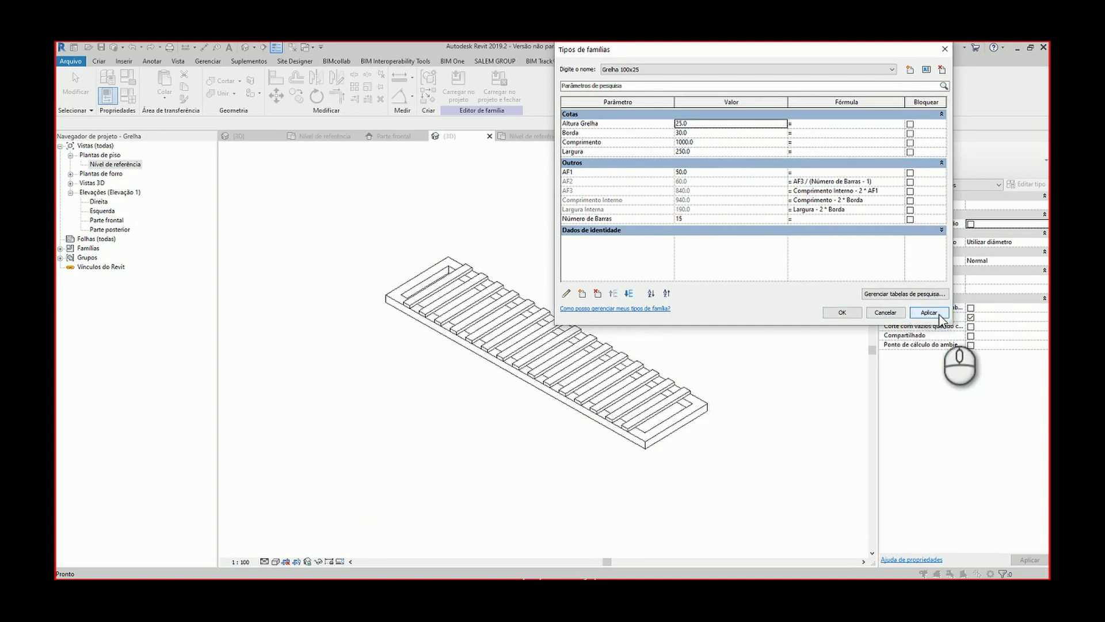
left_click(844, 313)
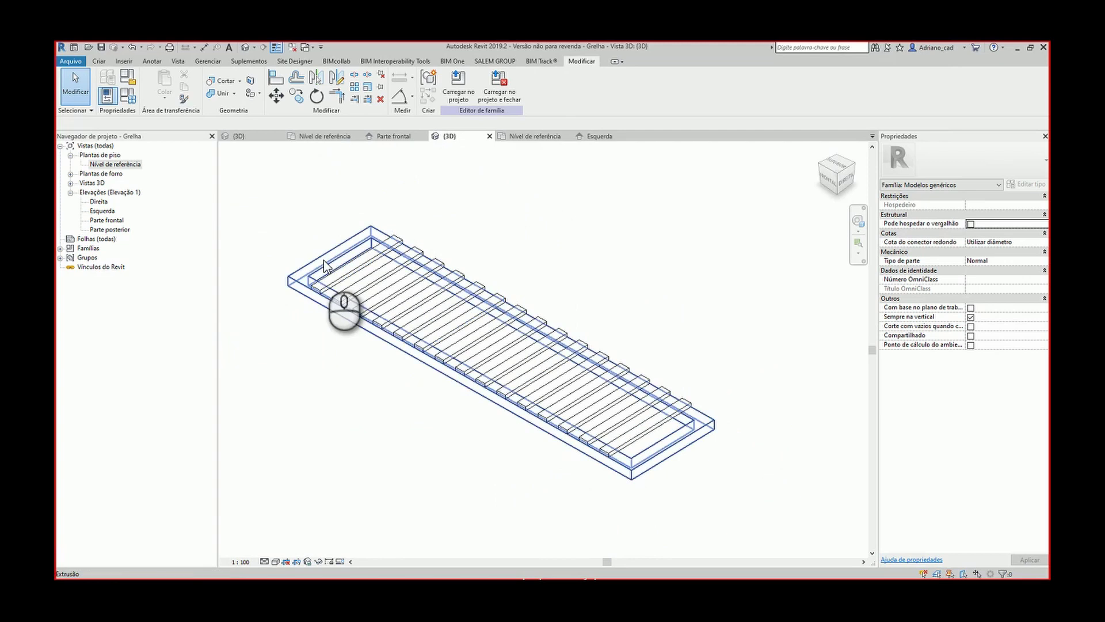
Step: Close the inactive views and save the grate family
left_click(276, 47)
left_click(101, 47)
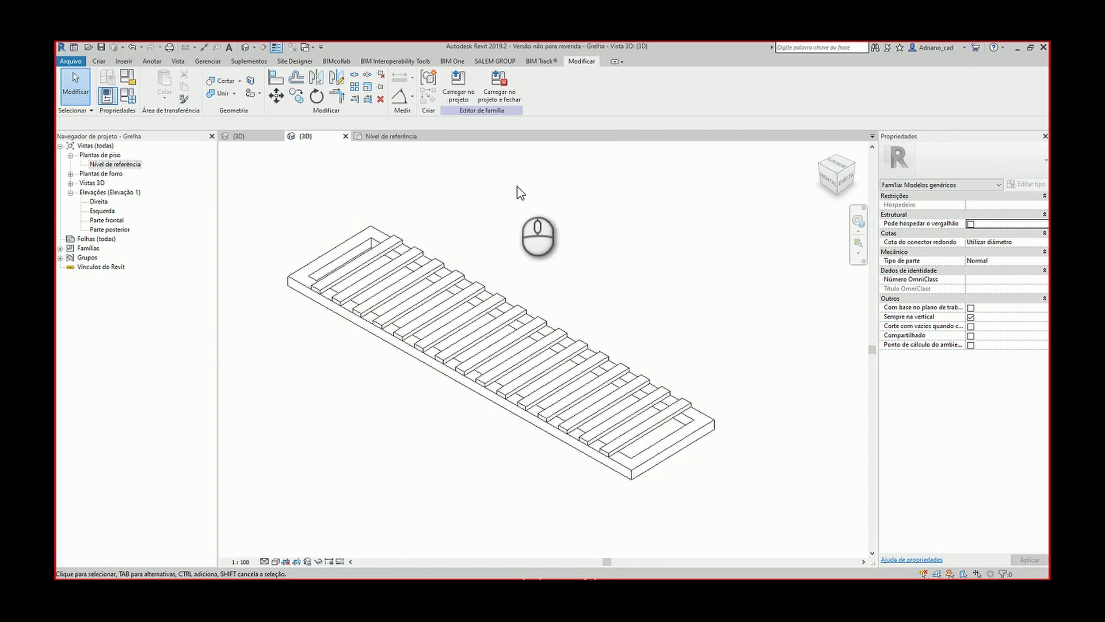
scroll(489, 236, "up", 1)
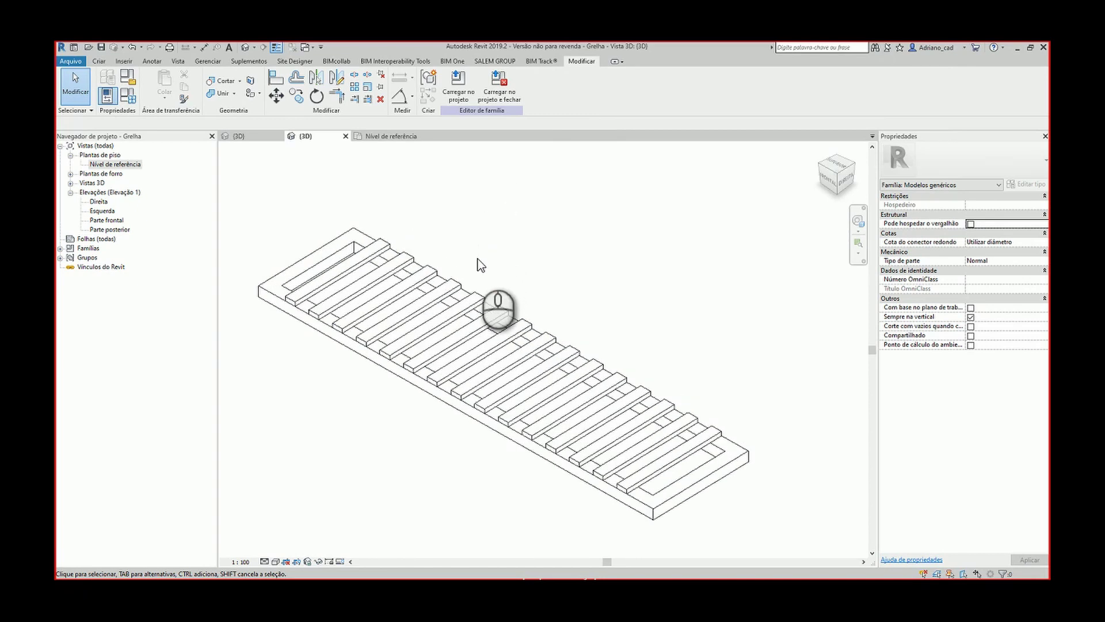
Step: Set the Grelha 100x25 type's Borda to 15 and Altura Grelha to 10, and apply the values
left_click(127, 96)
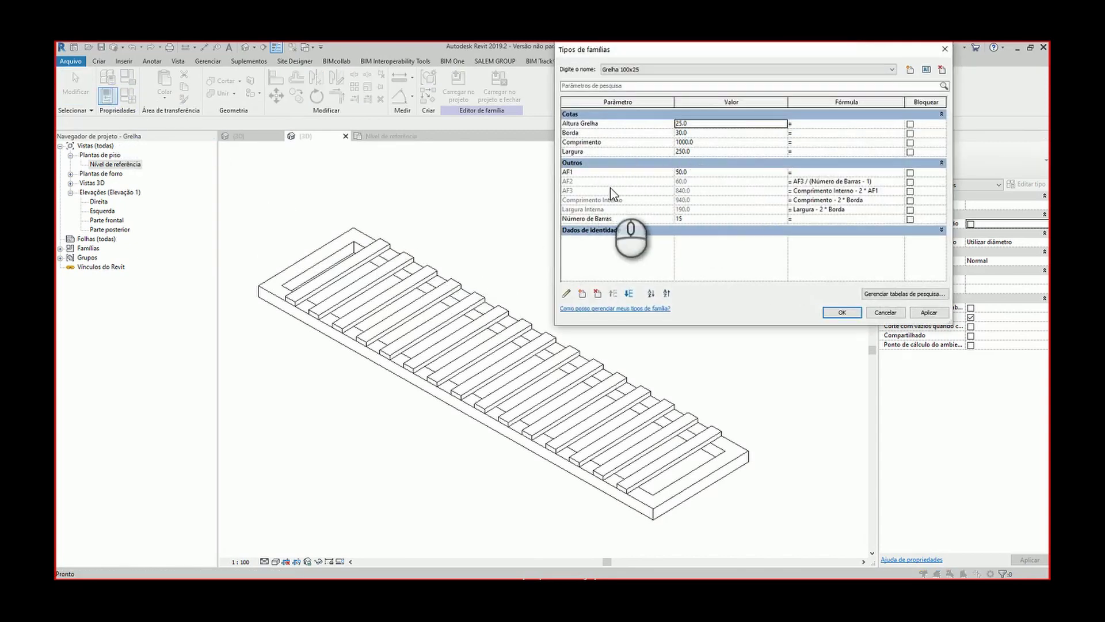
left_click(707, 135)
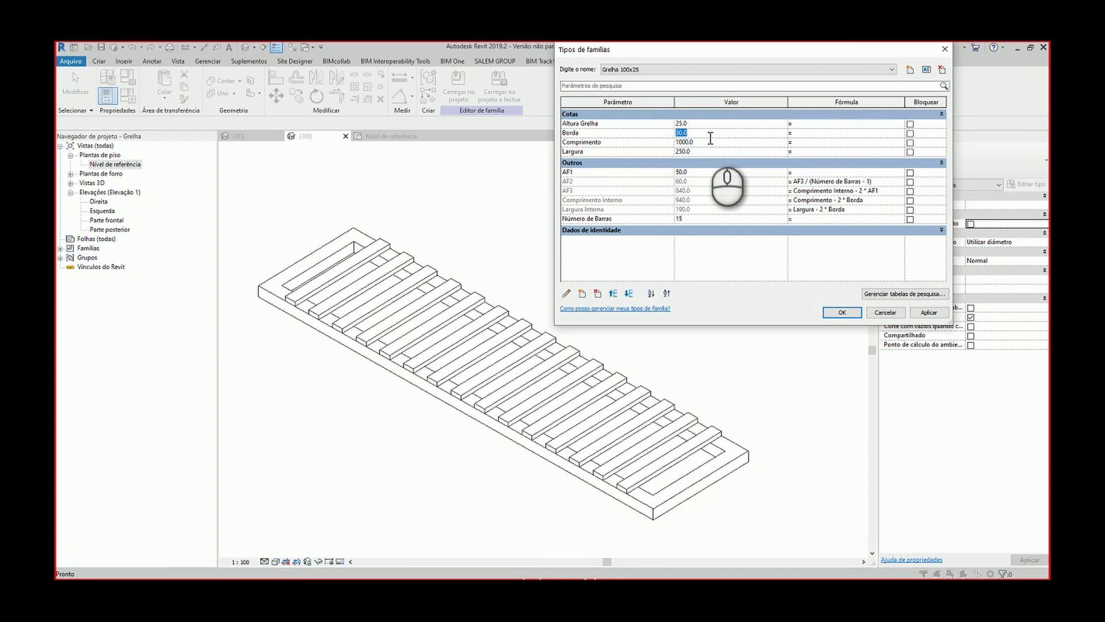
left_click(704, 123)
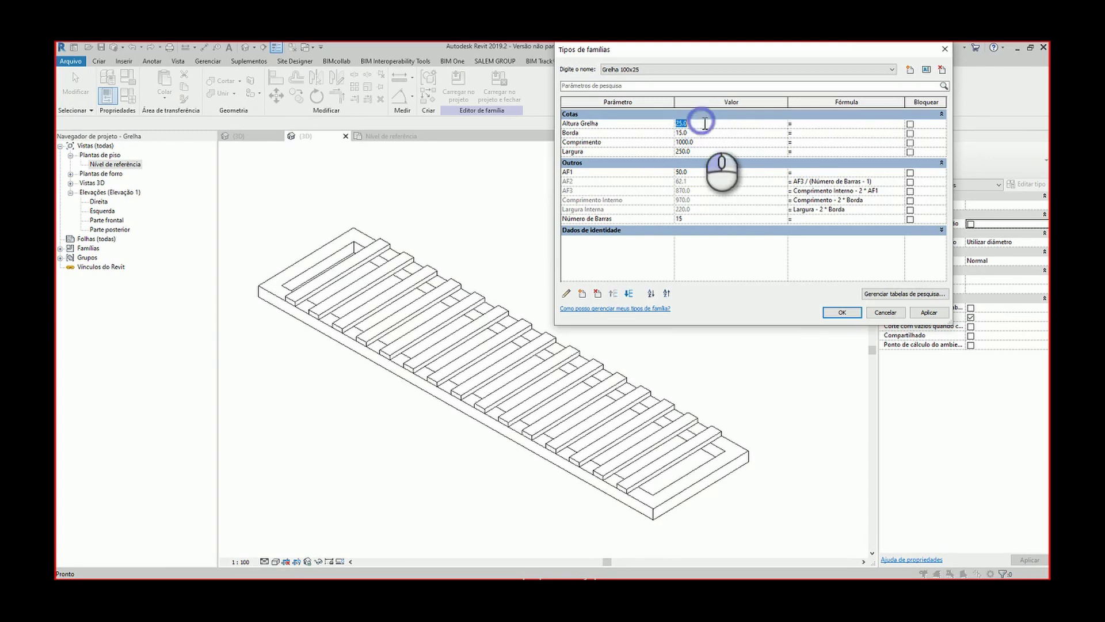
type("10")
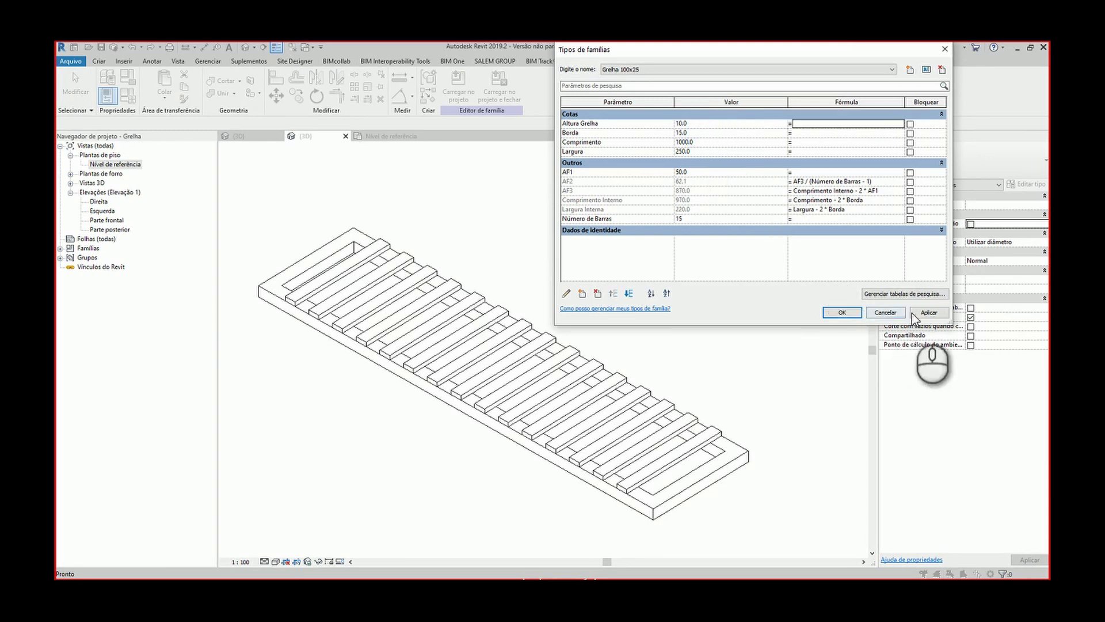
left_click(929, 312)
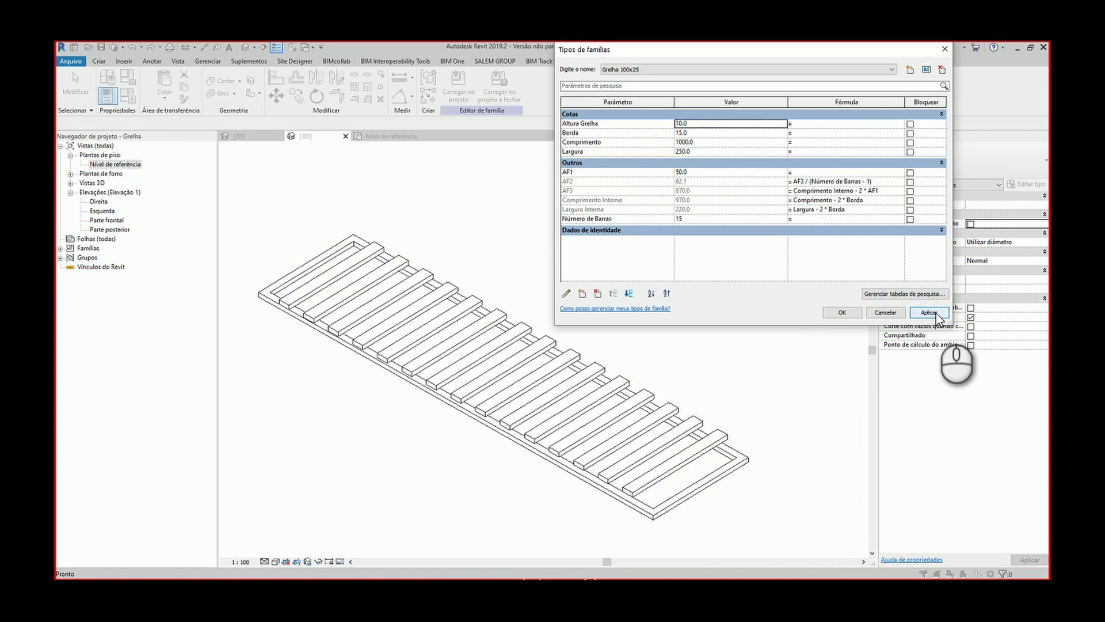
left_click(842, 312)
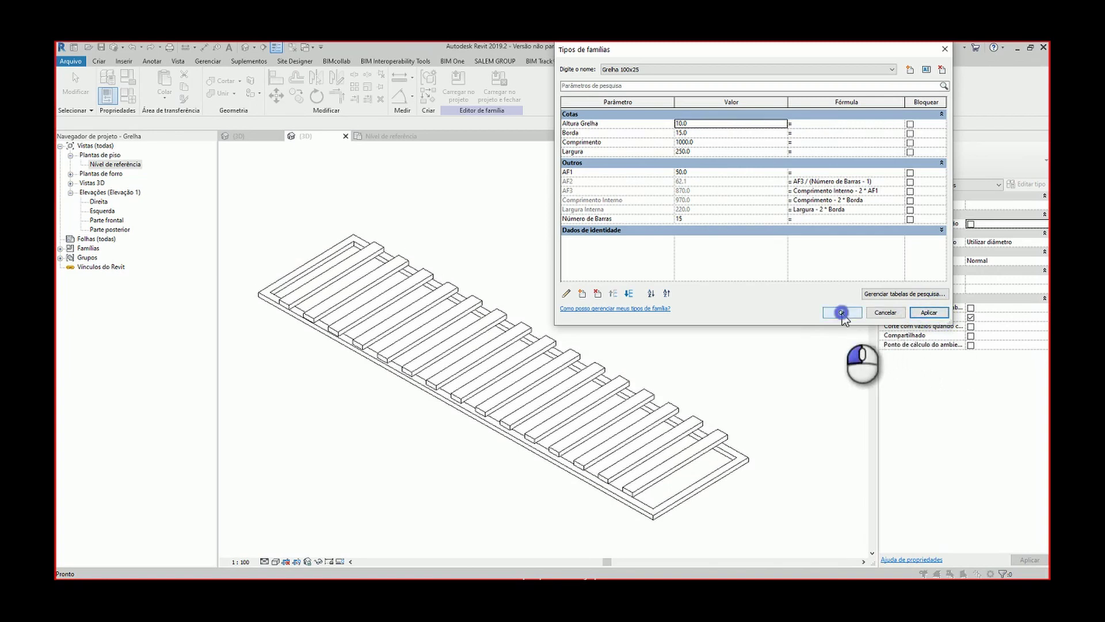
Step: In the Parte frontal elevation, align the second bar's bottom edge with the reference plane along the top of the grate frame
double_click(104, 229)
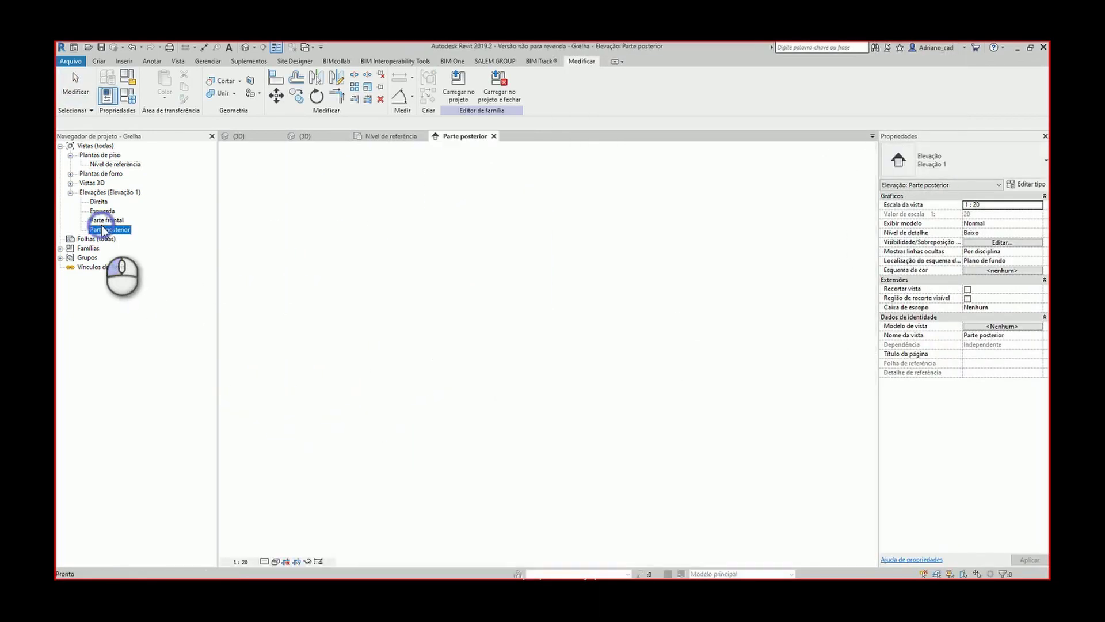
double_click(107, 220)
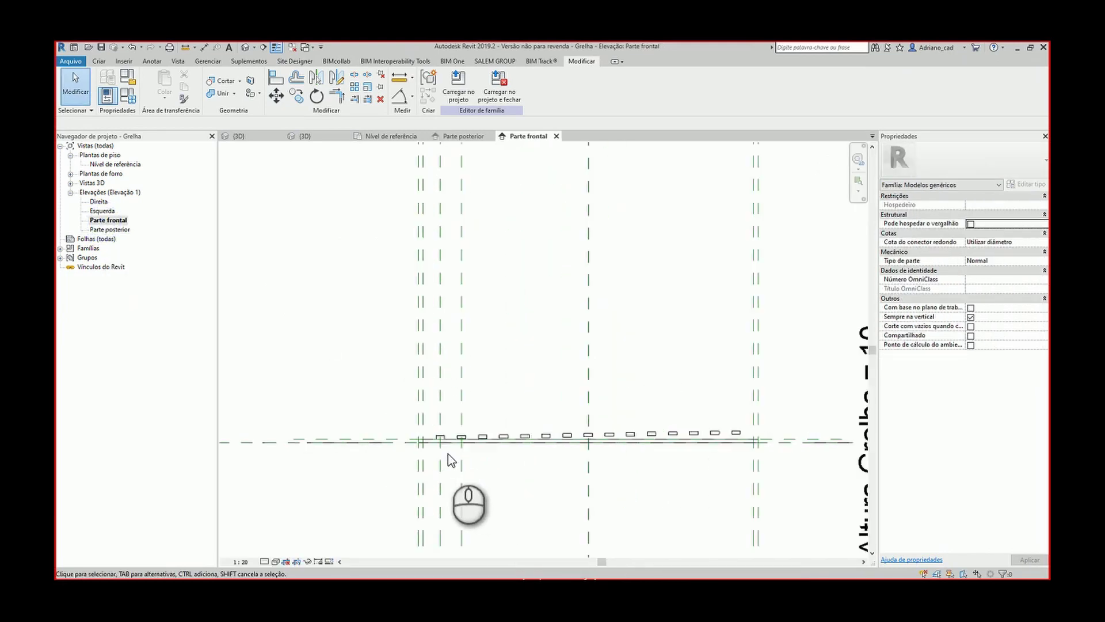
scroll(448, 454, "up", 2)
key("a")
key("l")
scroll(461, 427, "up", 3)
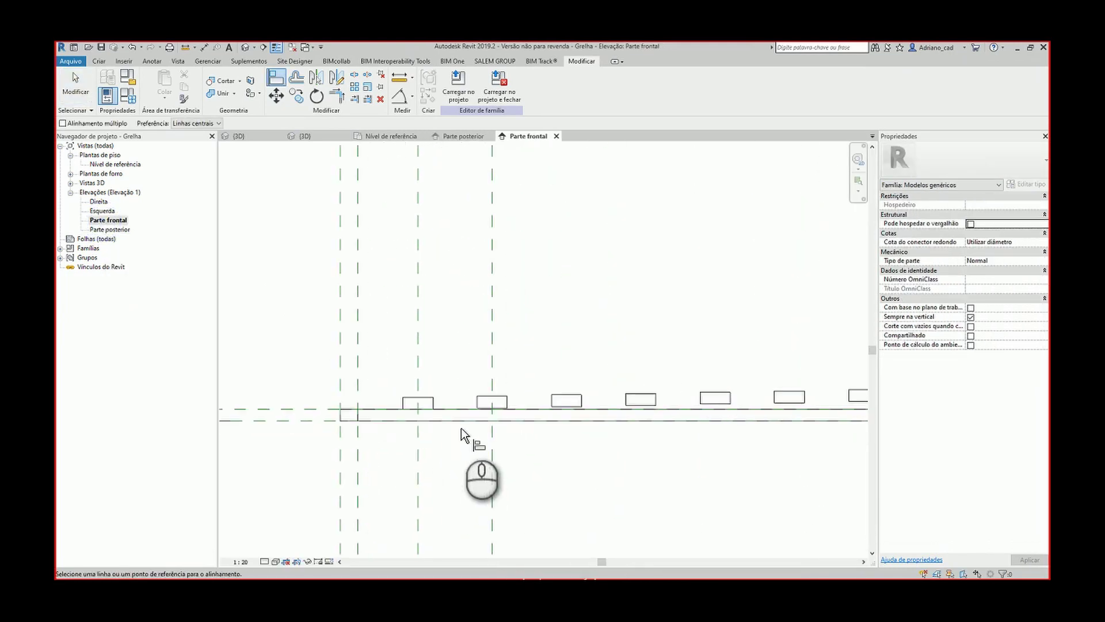
left_click(333, 410)
scroll(517, 410, "up", 2)
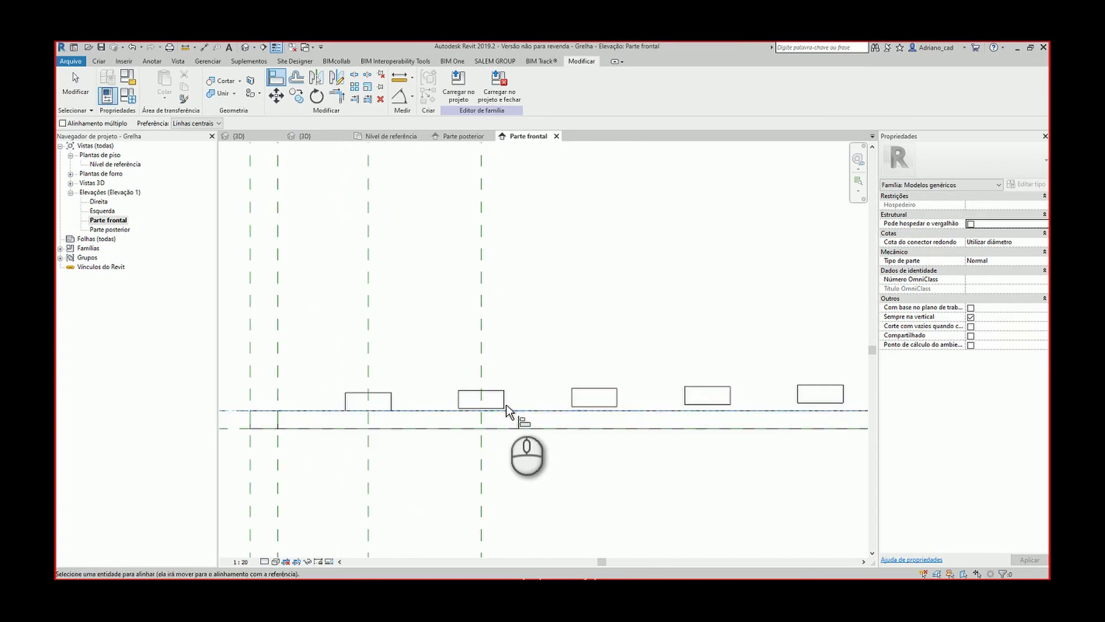
left_click(501, 408)
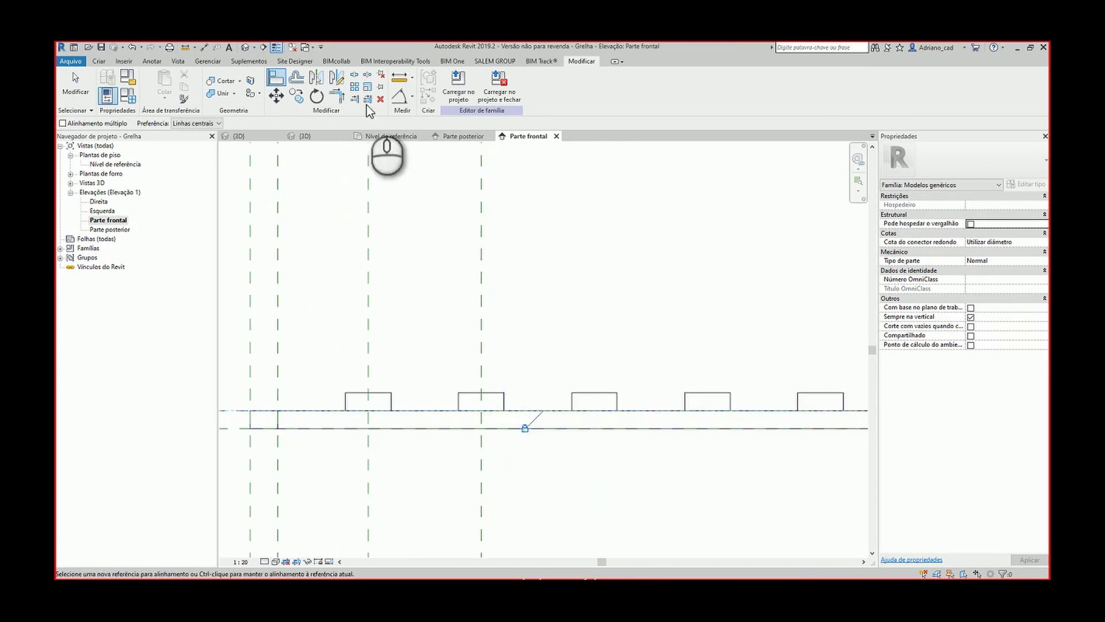
Step: Show the grate in the 3D view and review the Grelha 100x25 type's parameters
left_click(246, 47)
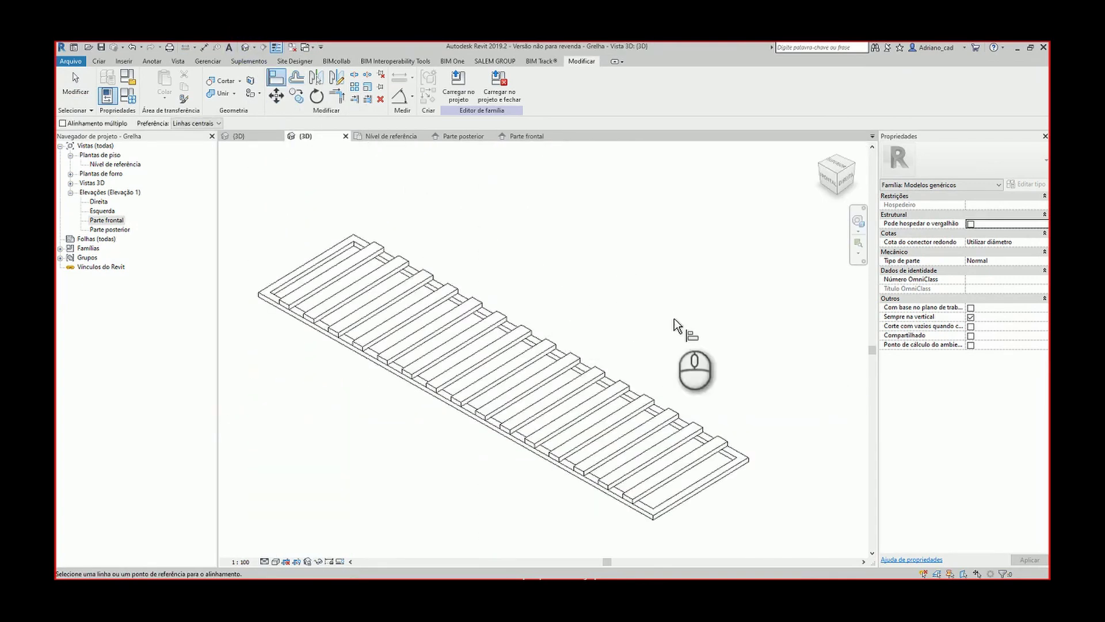
left_click(128, 77)
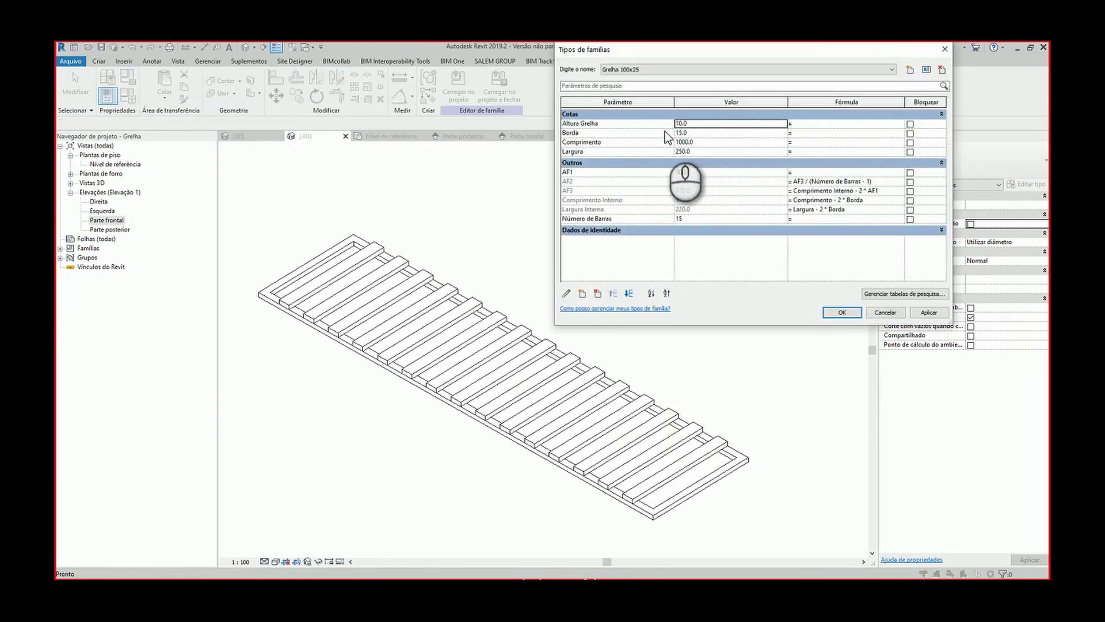
left_click(845, 312)
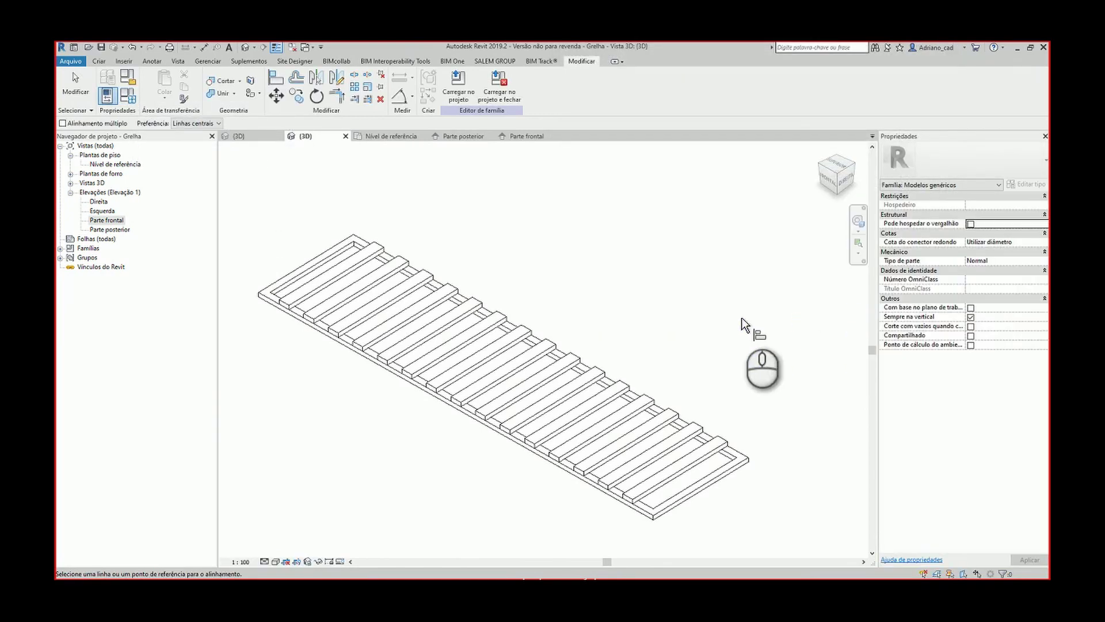